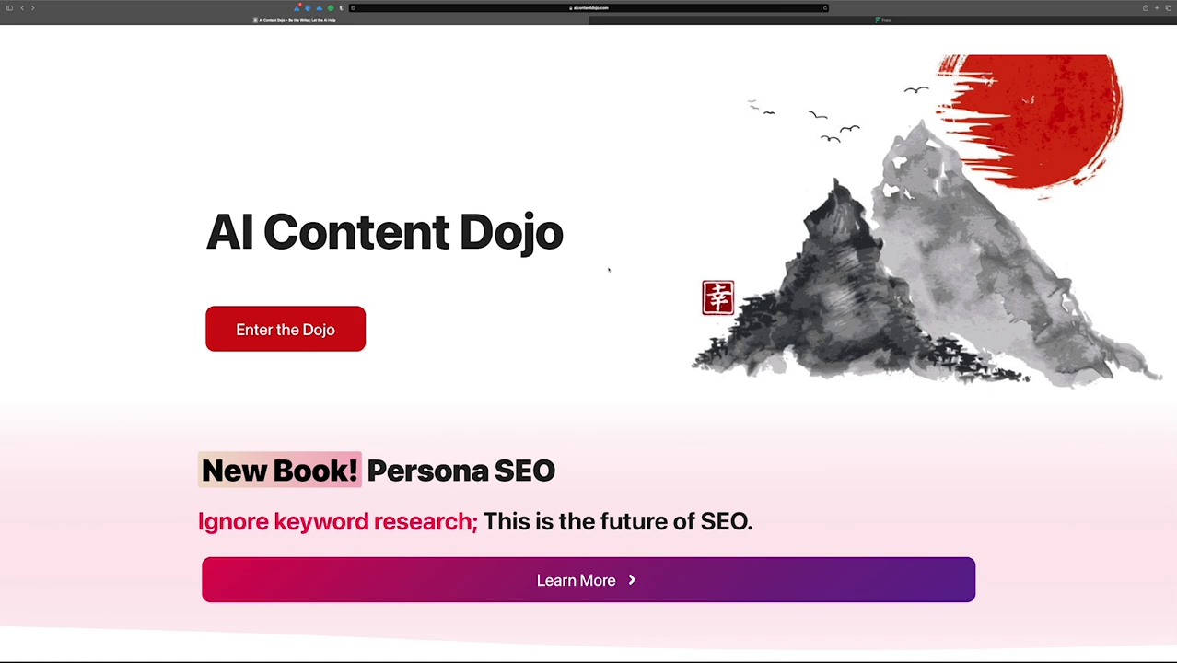
Enter the AI Content Dojo, open its AI Templates page and enlarge the page for easier reading
{"action": "left_click", "coordinate": [294, 322]}
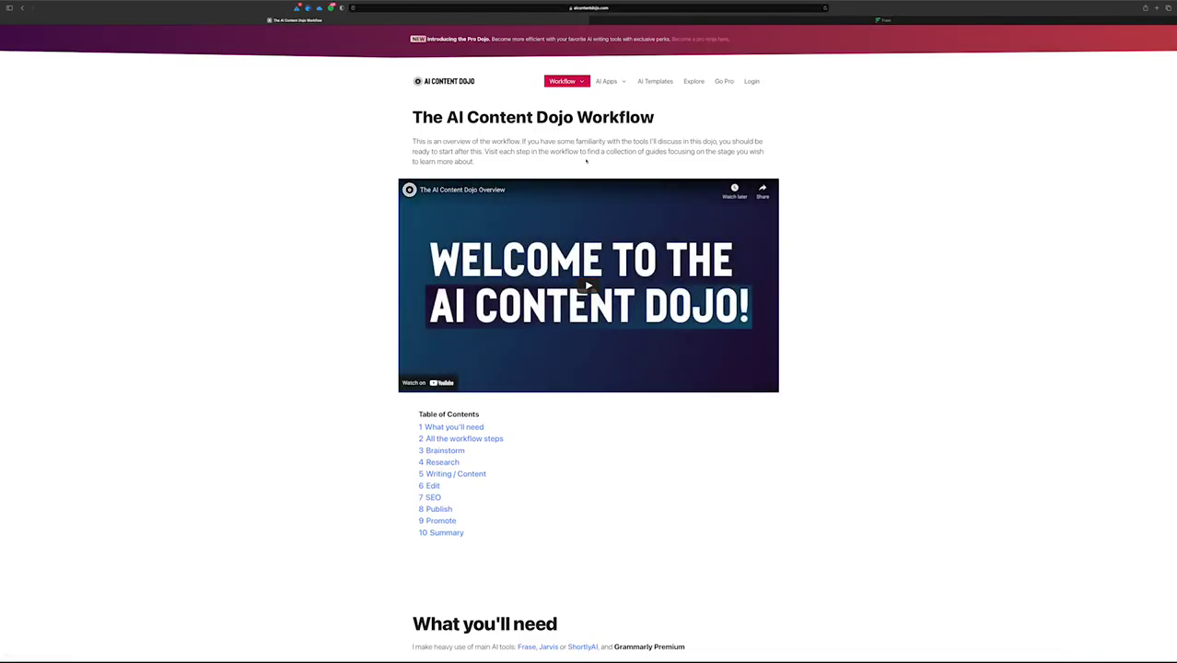
{"action": "left_click", "coordinate": [653, 81]}
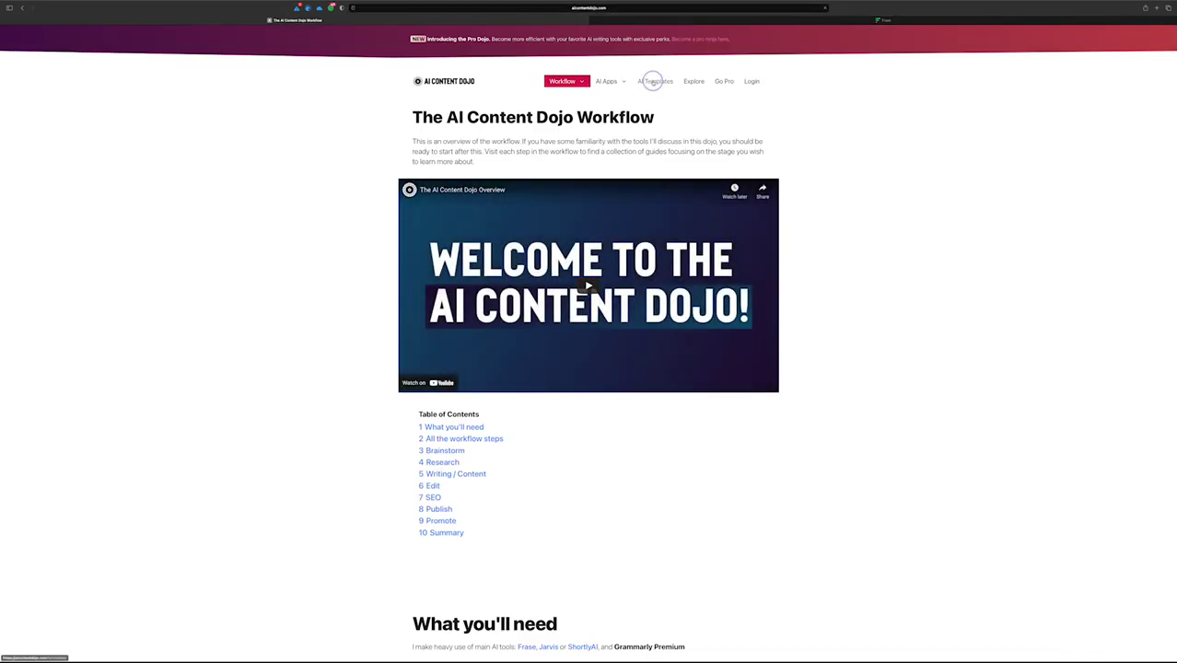
{"action": "key", "text": "super+plus"}
{"action": "key", "text": "super+plus"}
{"action": "key", "text": "super+plus"}
{"action": "key", "text": "super+plus"}
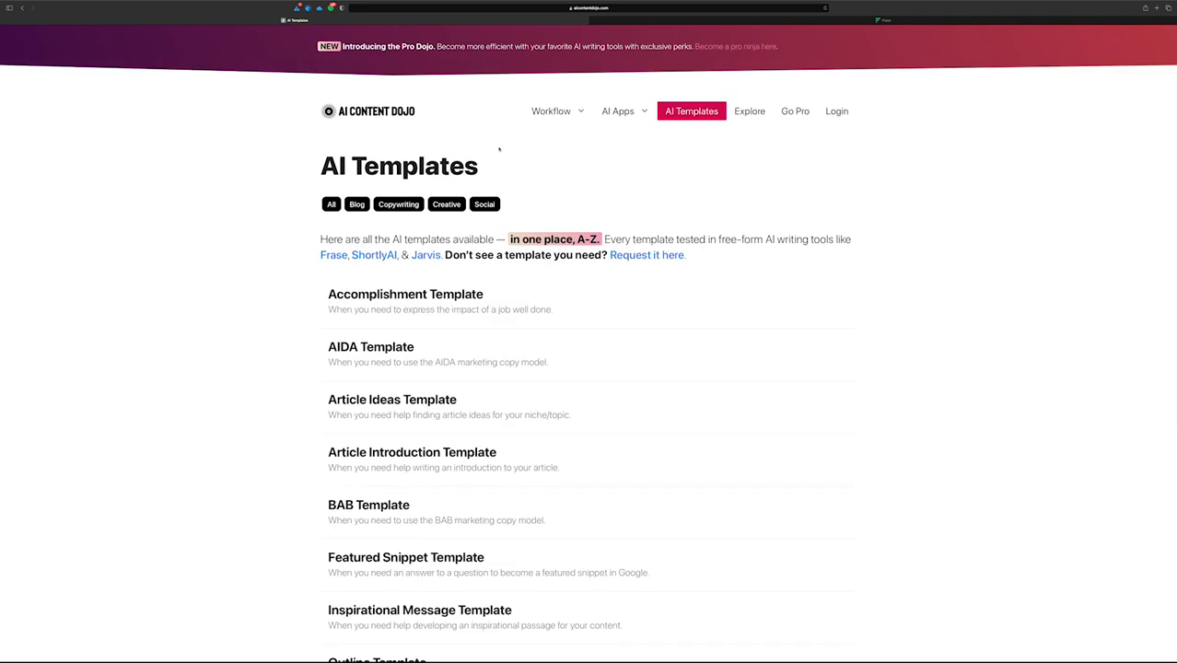
{"action": "mouse_move", "coordinate": [499, 149]}
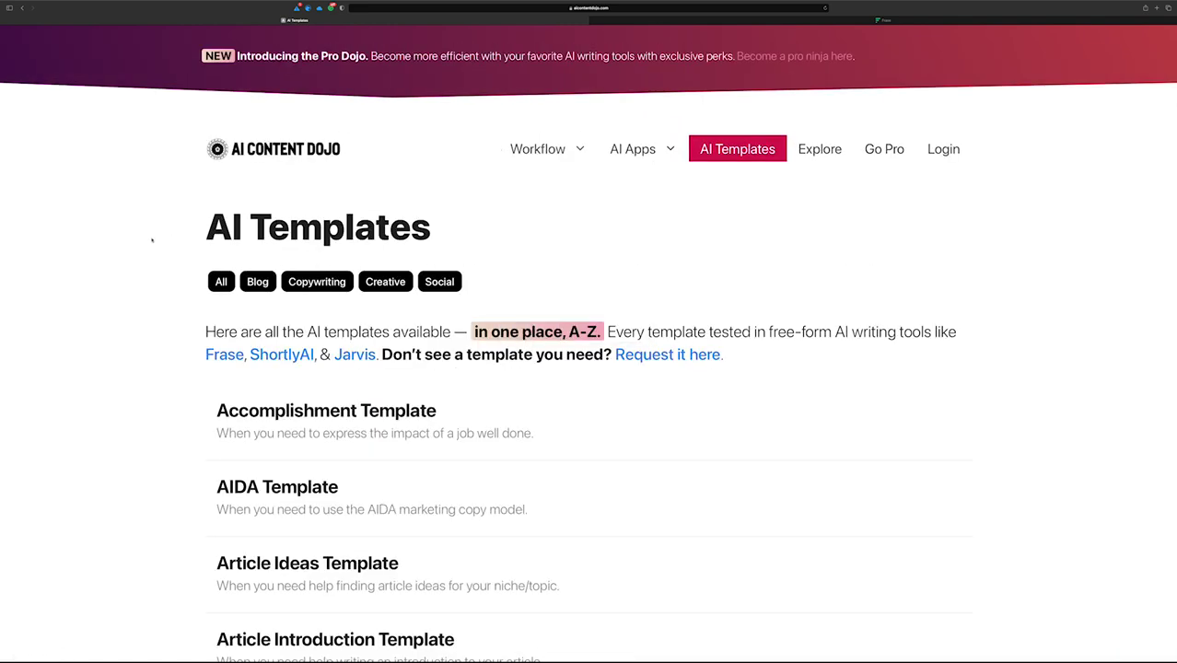
Look through the alphabetical list of AI templates, down to Video Title Ideas and back up to the Accomplishment Template
{"action": "scroll", "coordinate": [151, 241], "scroll_direction": "down", "scroll_amount": 2}
{"action": "scroll", "coordinate": [151, 241], "scroll_direction": "down", "scroll_amount": 20}
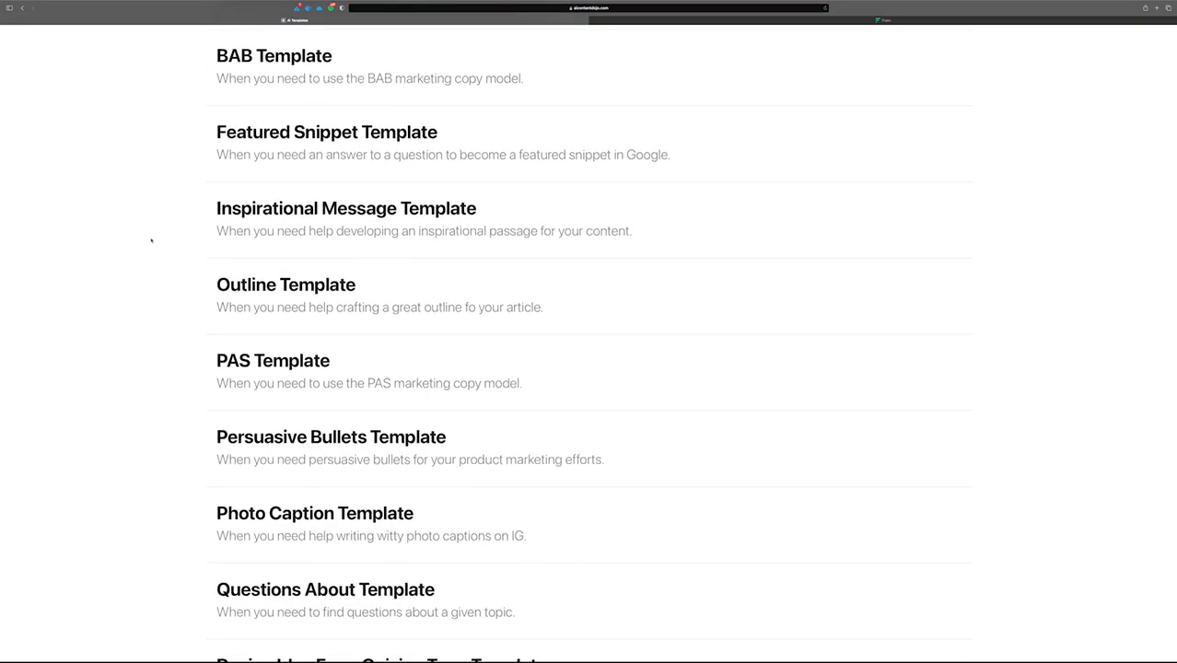
{"action": "scroll", "coordinate": [151, 241], "scroll_direction": "down", "scroll_amount": 2}
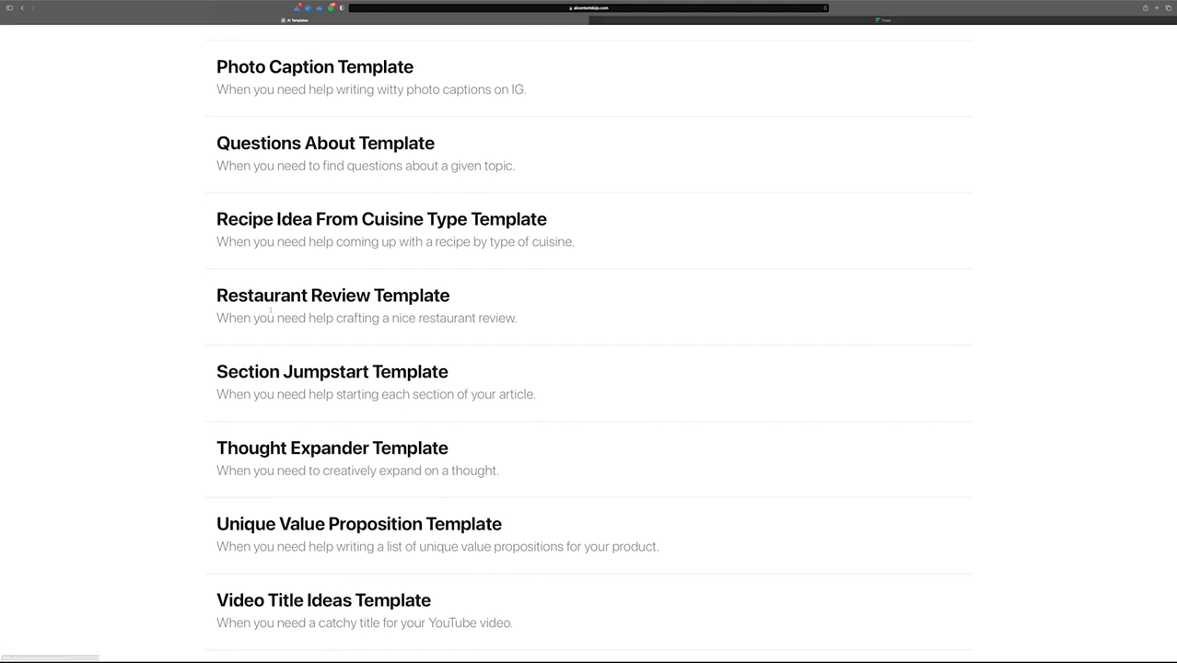
{"action": "scroll", "coordinate": [271, 310], "scroll_direction": "up", "scroll_amount": 3}
{"action": "scroll", "coordinate": [237, 305], "scroll_direction": "up", "scroll_amount": 9}
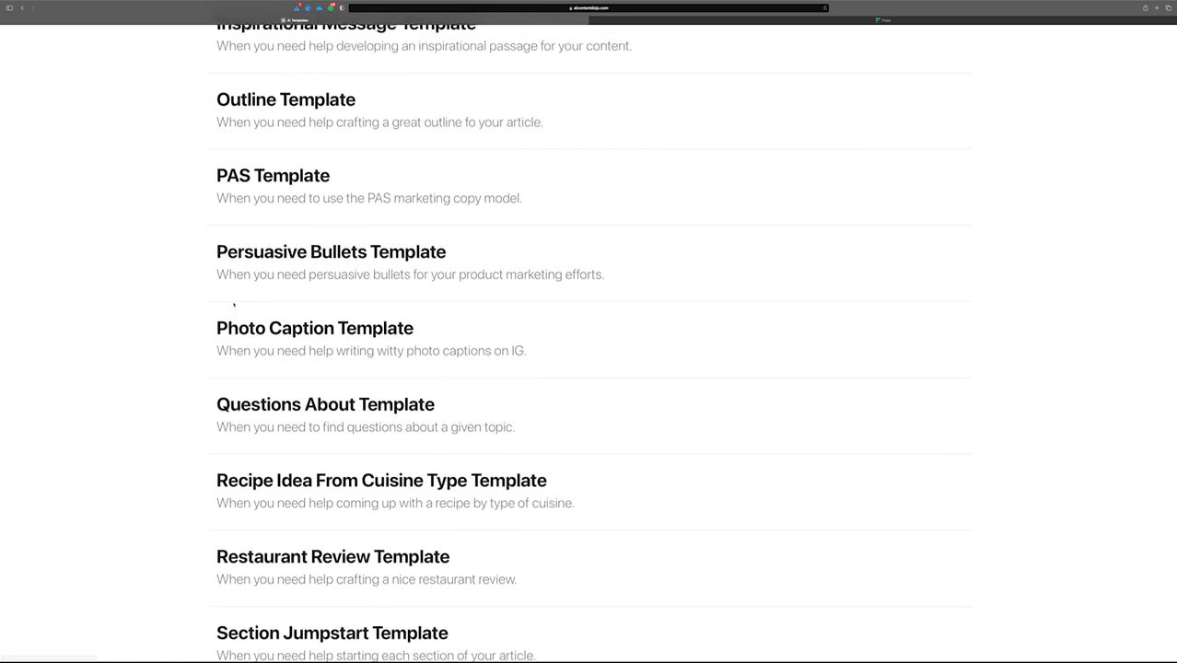
{"action": "scroll", "coordinate": [277, 308], "scroll_direction": "up", "scroll_amount": 8}
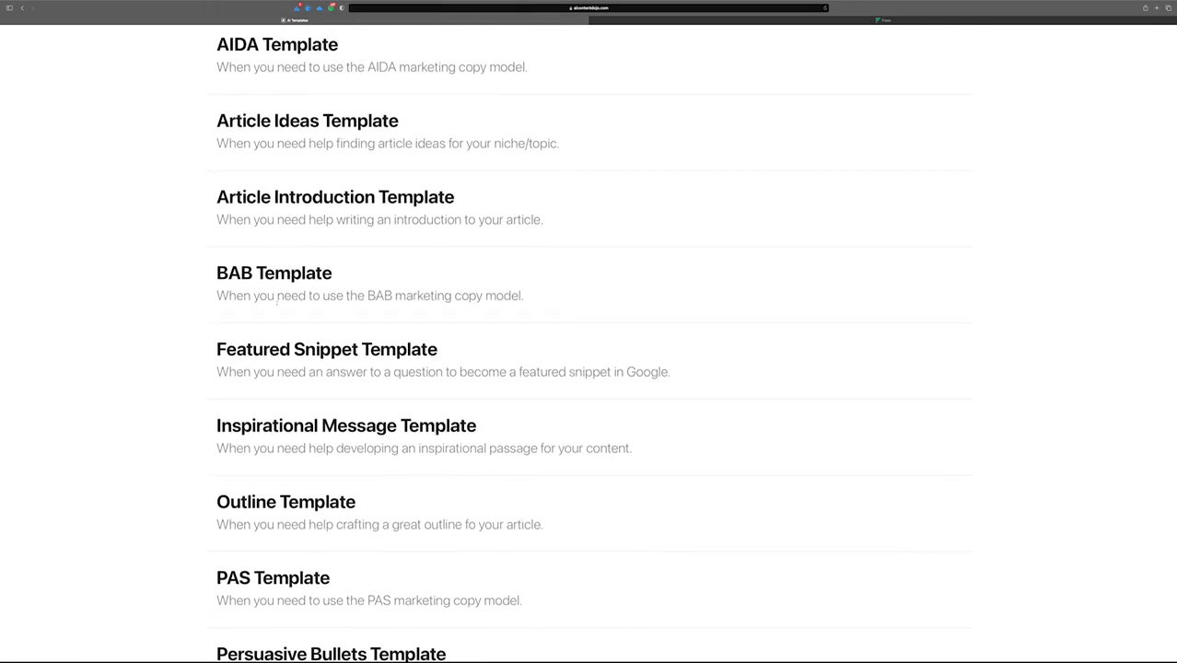
{"action": "scroll", "coordinate": [272, 304], "scroll_direction": "up", "scroll_amount": 1}
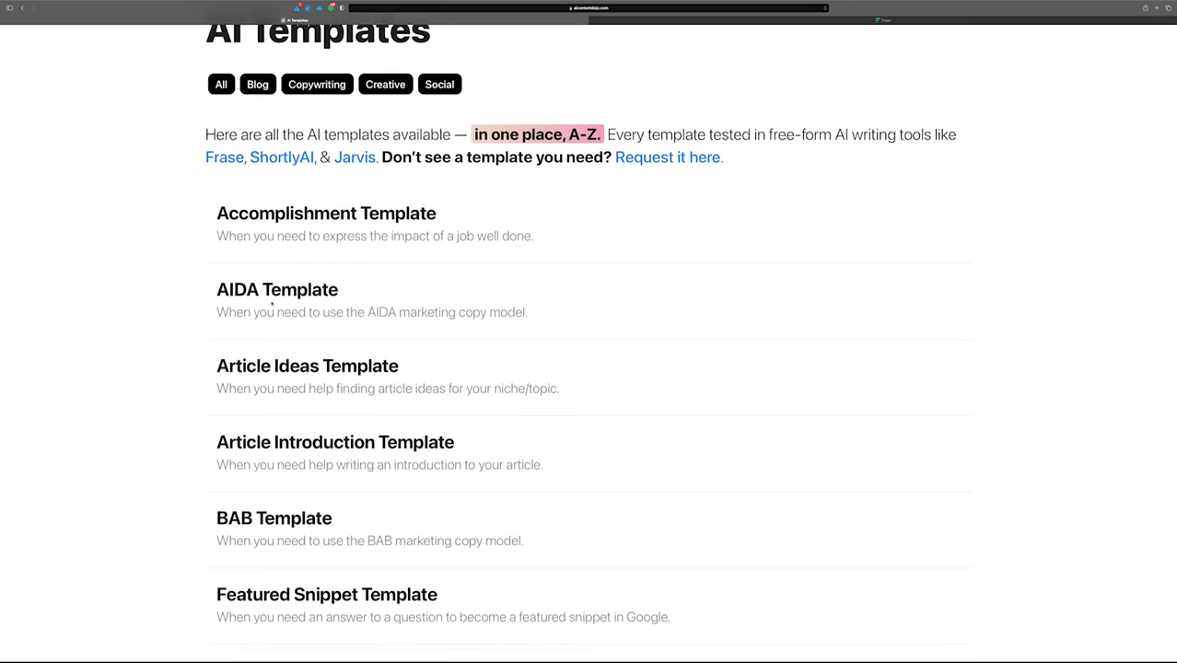
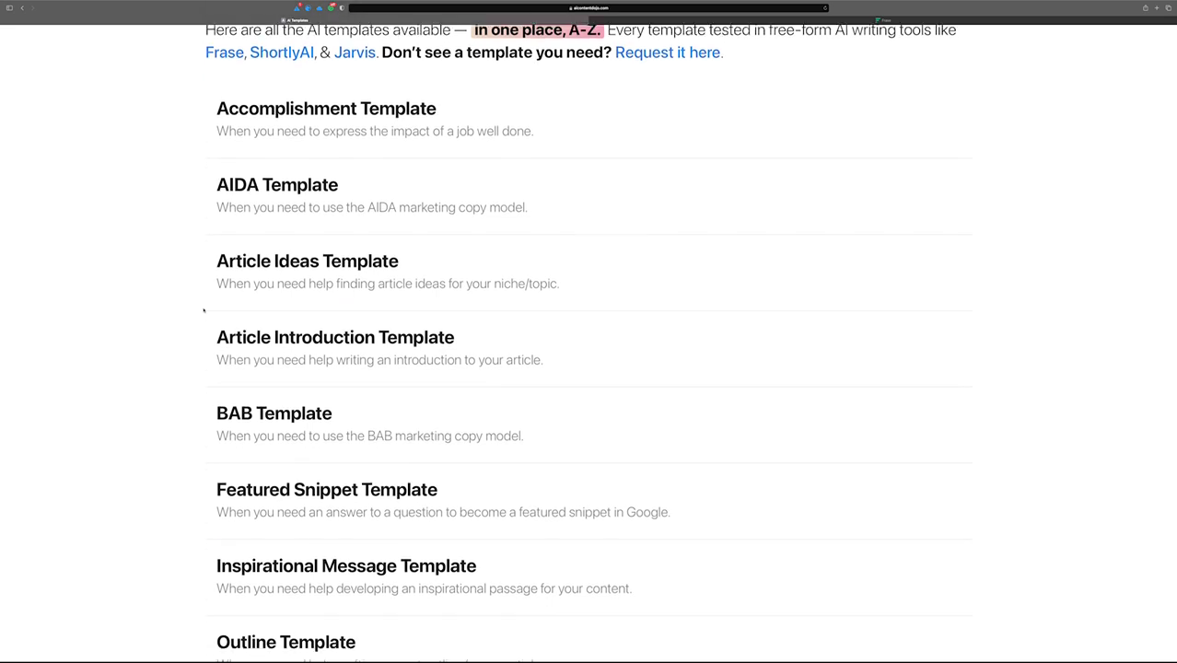
Highlight the Article Introduction Template and the Featured Snippet Template titles in the list
{"action": "left_click_drag", "start_coordinate": [213, 320], "coordinate": [455, 318]}
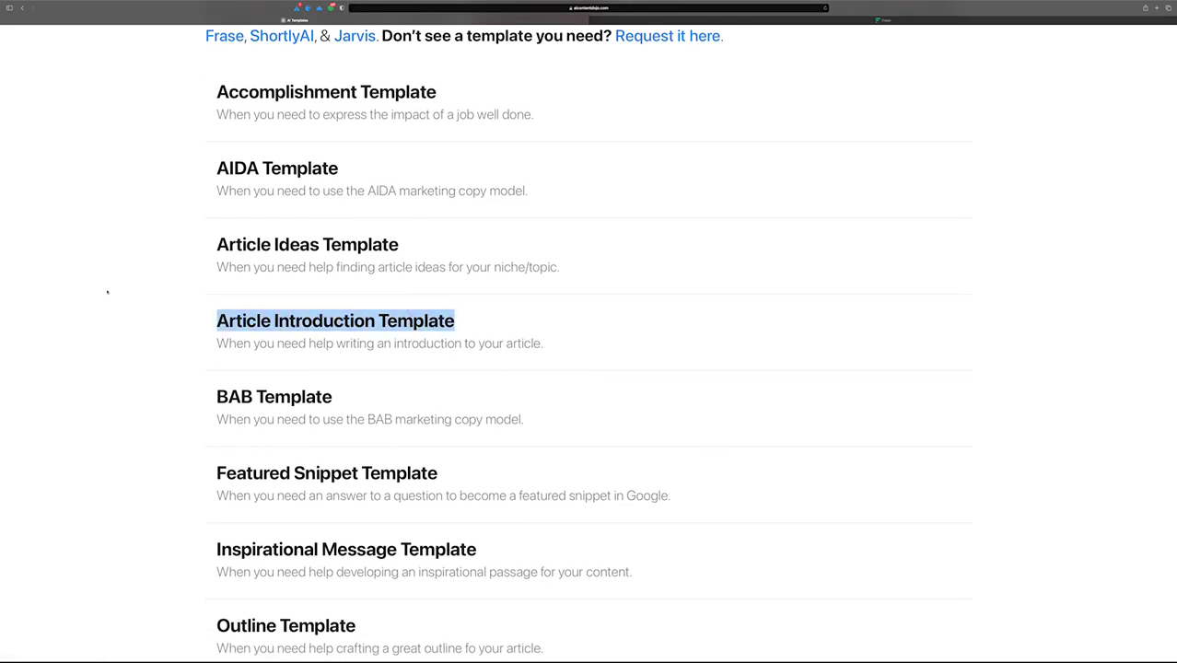
{"action": "scroll", "coordinate": [139, 303], "scroll_direction": "down", "scroll_amount": 2}
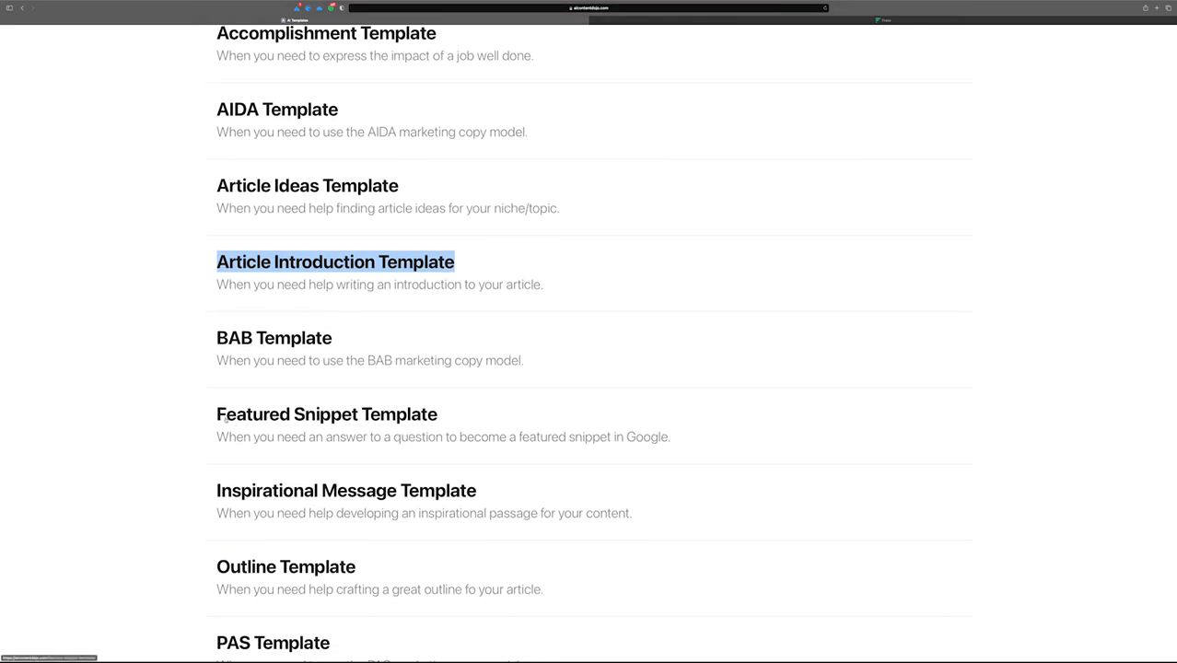
{"action": "left_click_drag", "start_coordinate": [210, 416], "coordinate": [449, 414]}
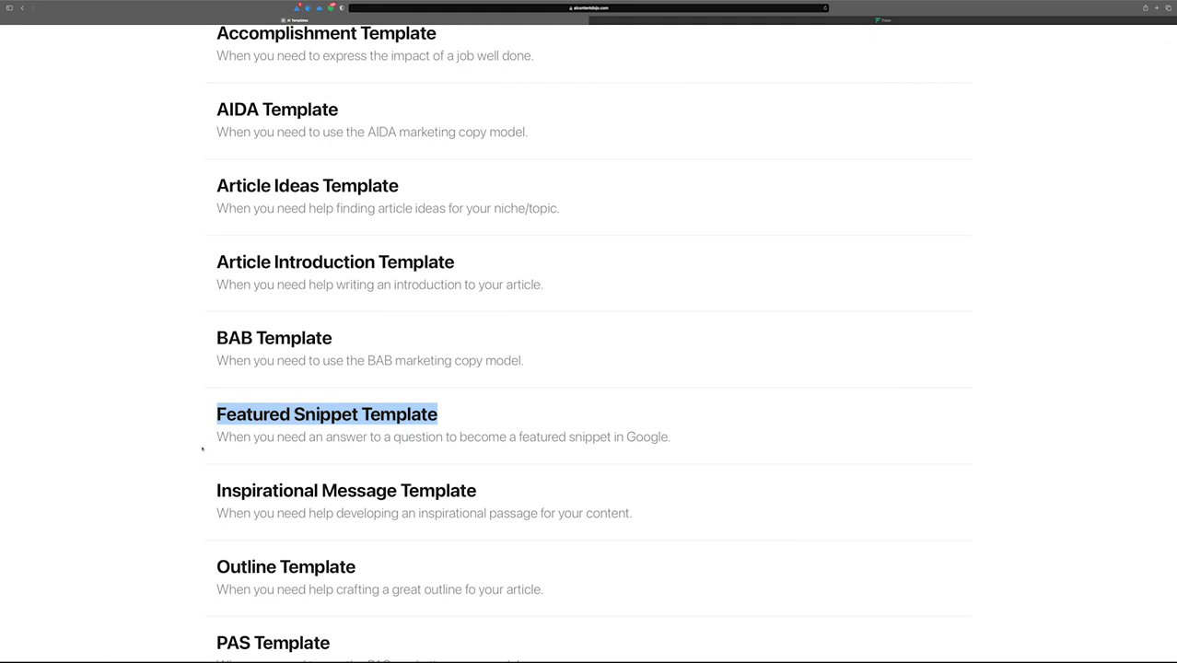
{"action": "scroll", "coordinate": [191, 471], "scroll_direction": "down", "scroll_amount": 1}
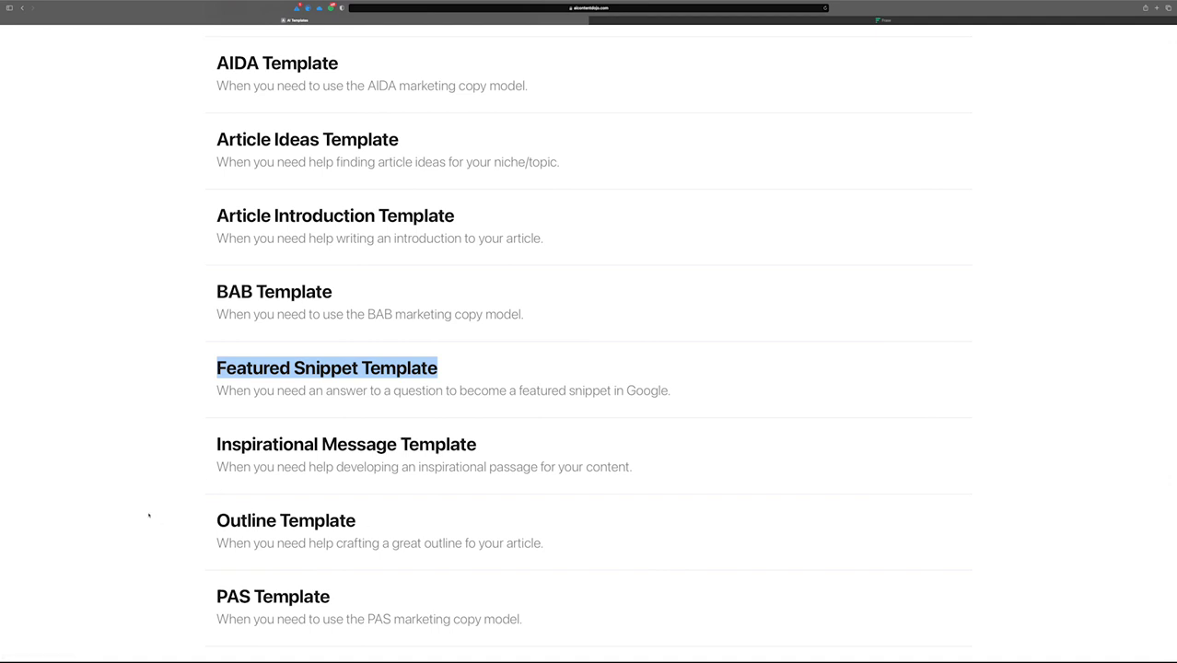
Find the Section Jumpstart Template further down the list and open it
{"action": "scroll", "coordinate": [148, 516], "scroll_direction": "down", "scroll_amount": 5}
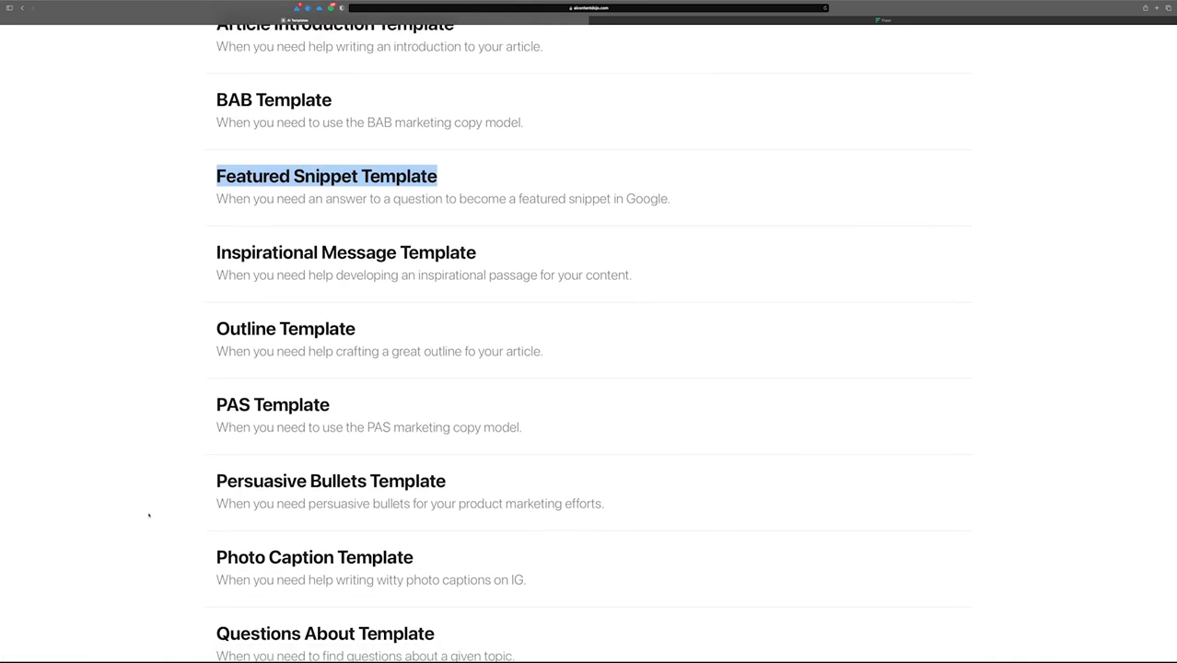
{"action": "scroll", "coordinate": [407, 329], "scroll_direction": "down", "scroll_amount": 3}
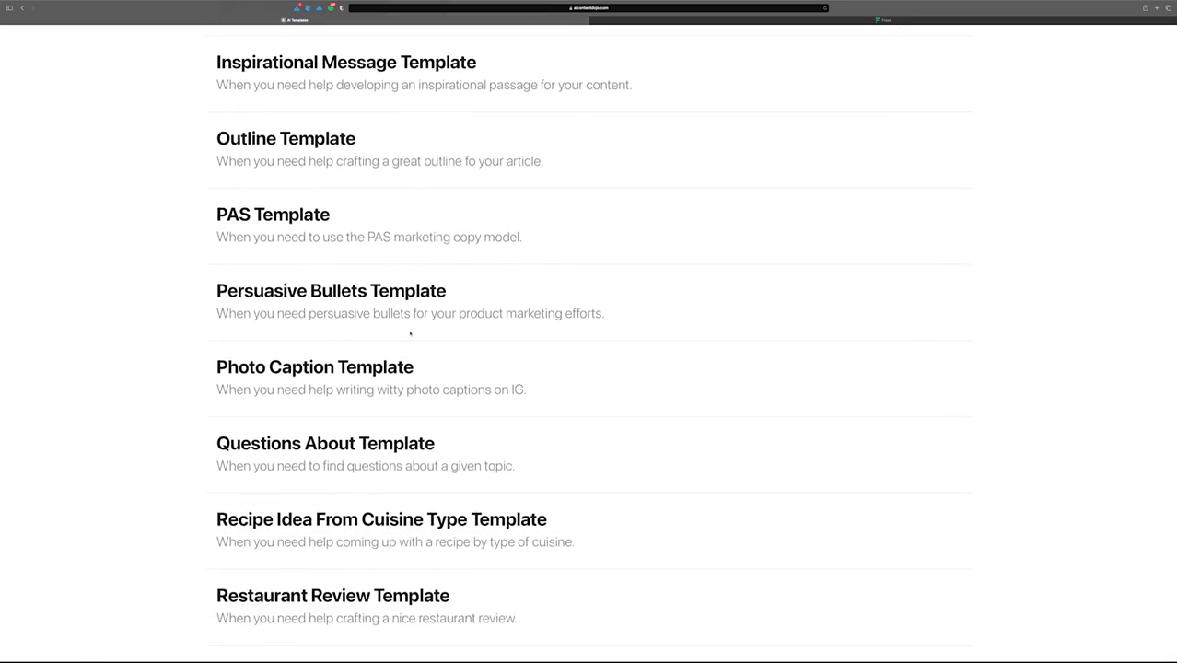
{"action": "scroll", "coordinate": [409, 333], "scroll_direction": "down", "scroll_amount": 1}
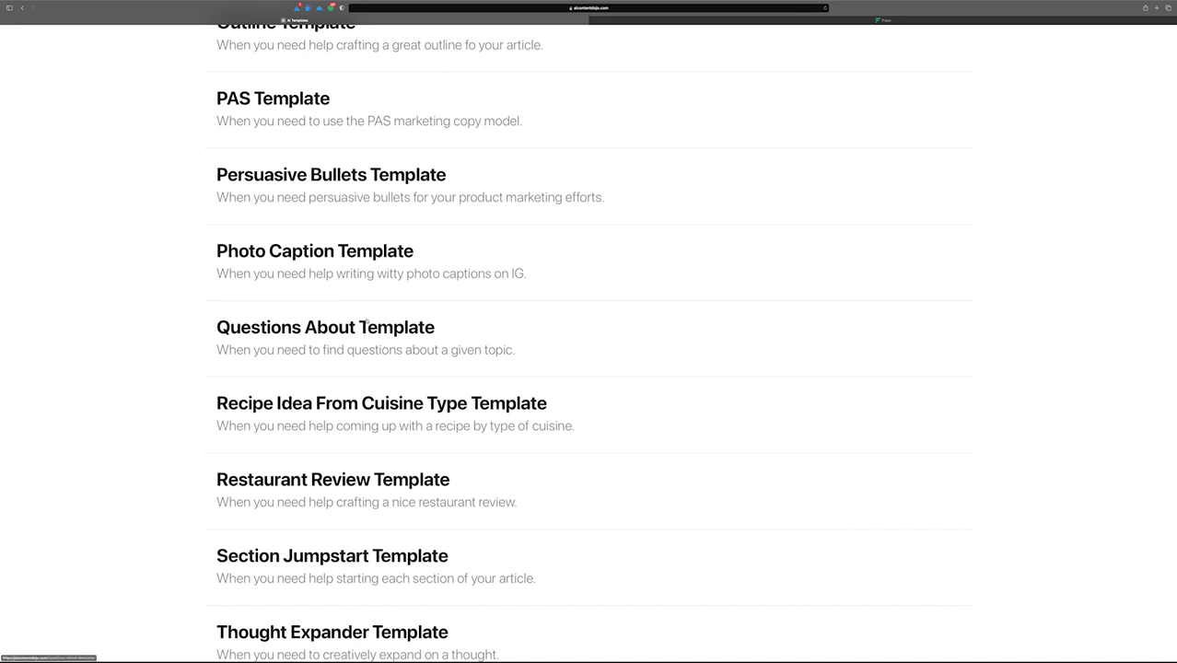
{"action": "scroll", "coordinate": [373, 340], "scroll_direction": "down", "scroll_amount": 3}
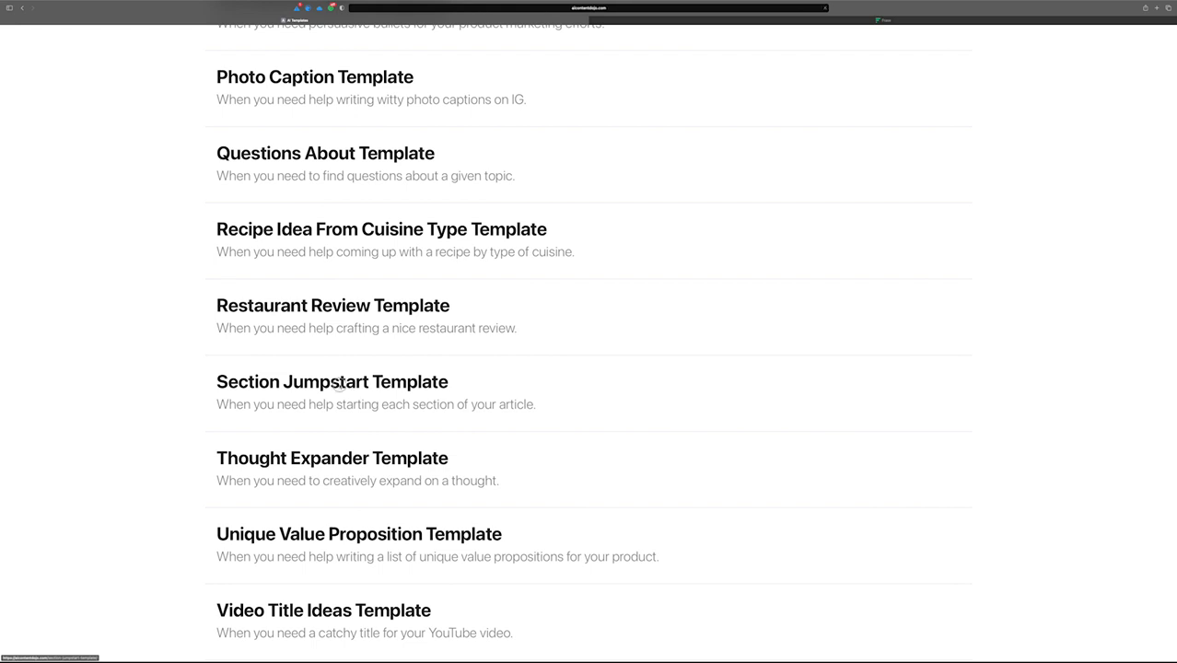
{"action": "left_click", "coordinate": [330, 392]}
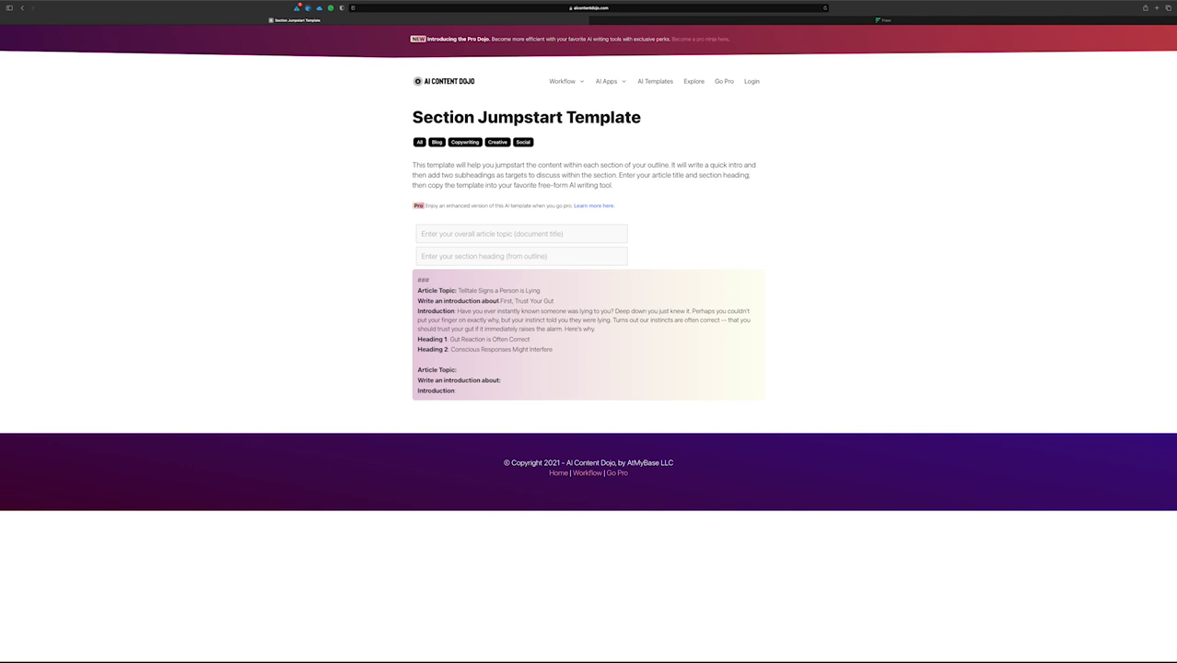
Examine the Section Jumpstart sample, highlighting its introduction, two headings, article topic and section heading
{"action": "left_click_drag", "start_coordinate": [458, 311], "coordinate": [615, 333]}
{"action": "left_click_drag", "start_coordinate": [451, 339], "coordinate": [554, 353]}
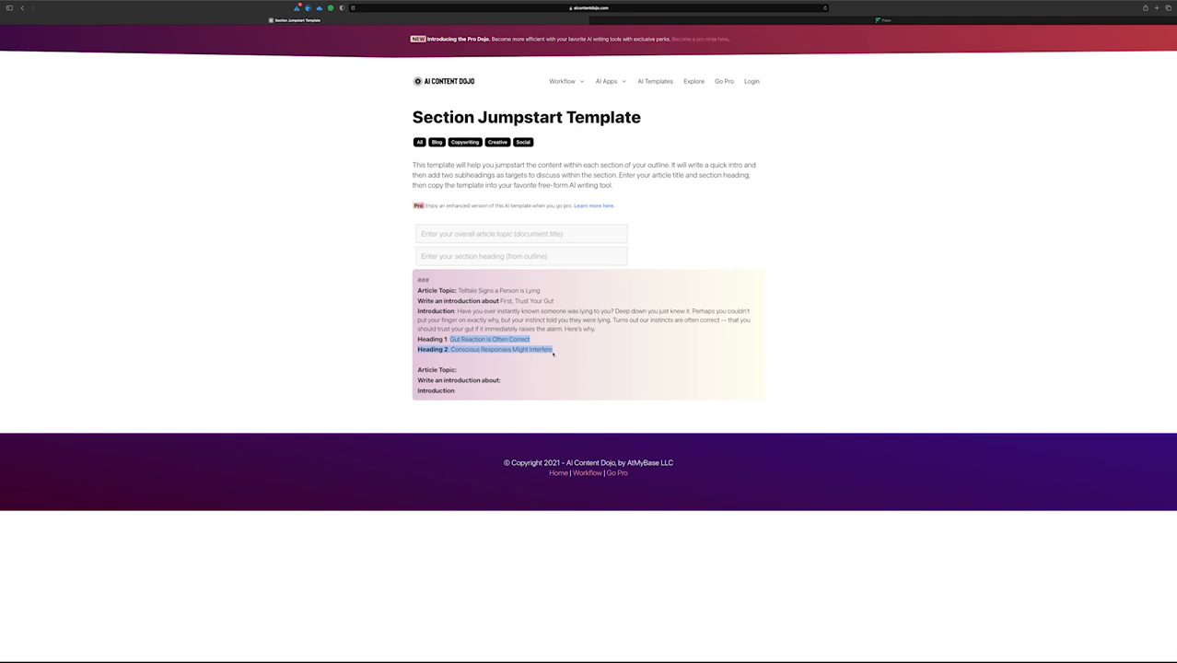
{"action": "left_click_drag", "start_coordinate": [458, 290], "coordinate": [543, 290]}
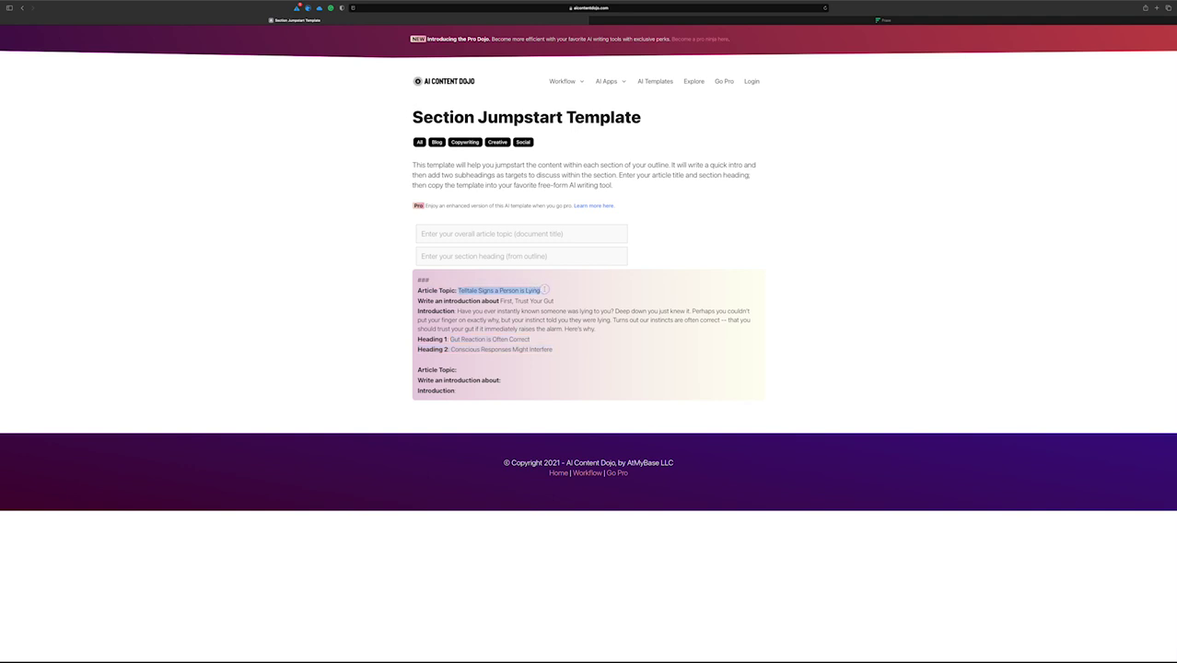
{"action": "left_click_drag", "start_coordinate": [500, 301], "coordinate": [554, 300]}
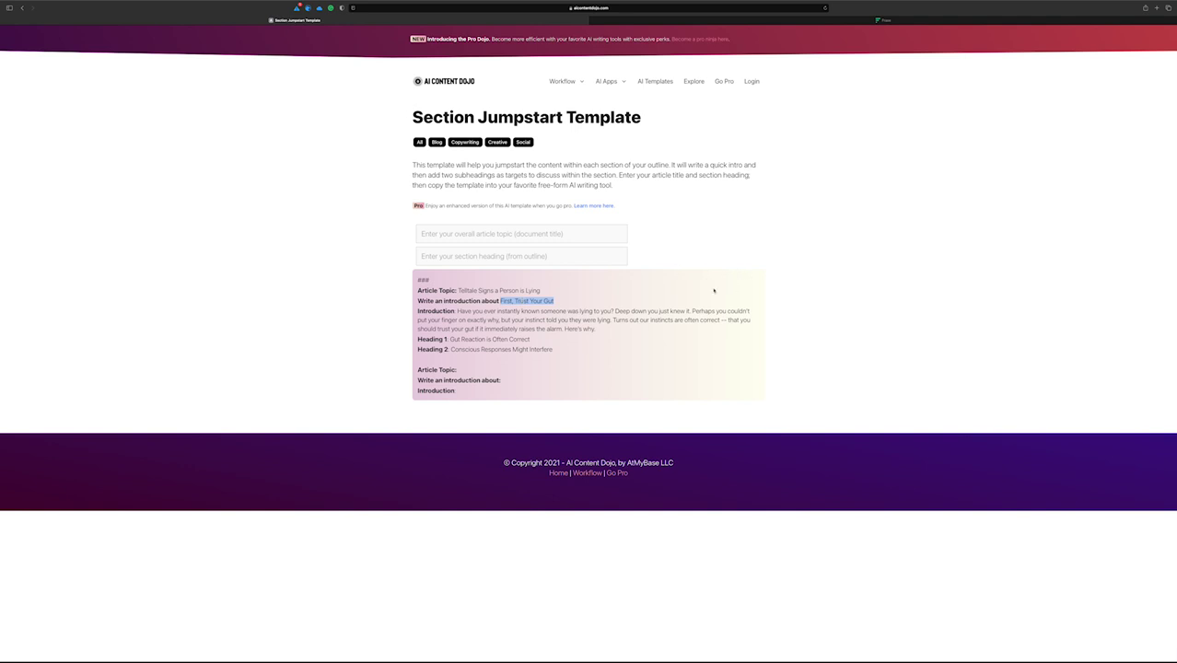
Show only the Blog templates and open the Outline Template
{"action": "left_click", "coordinate": [437, 142]}
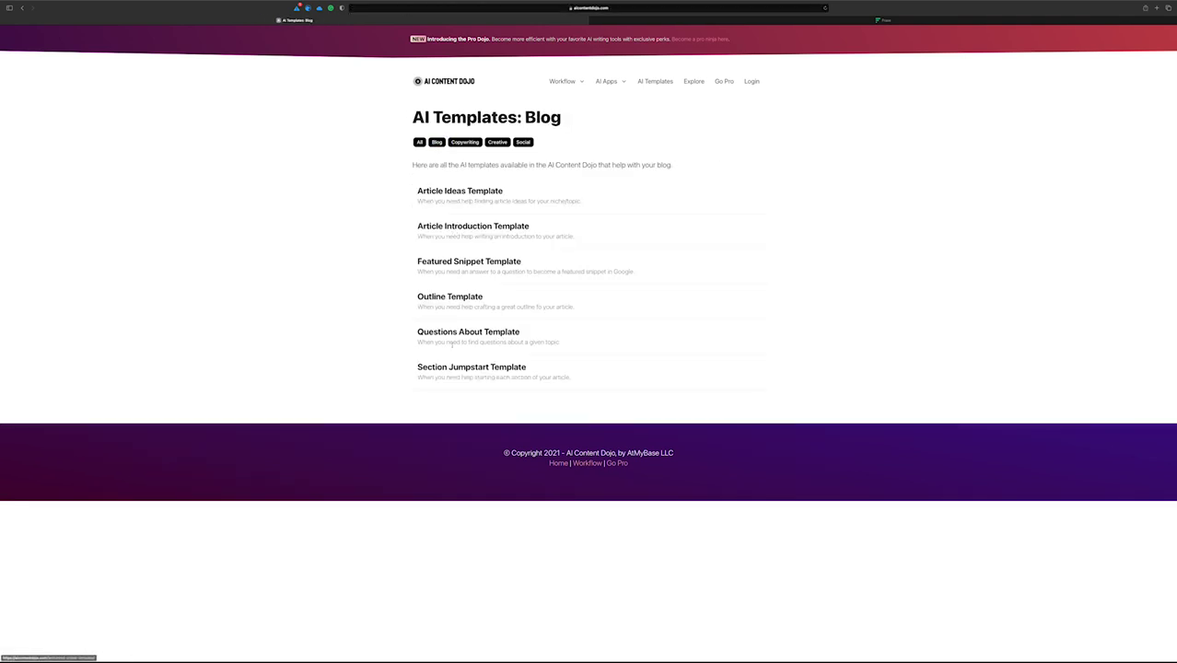
{"action": "left_click", "coordinate": [447, 299]}
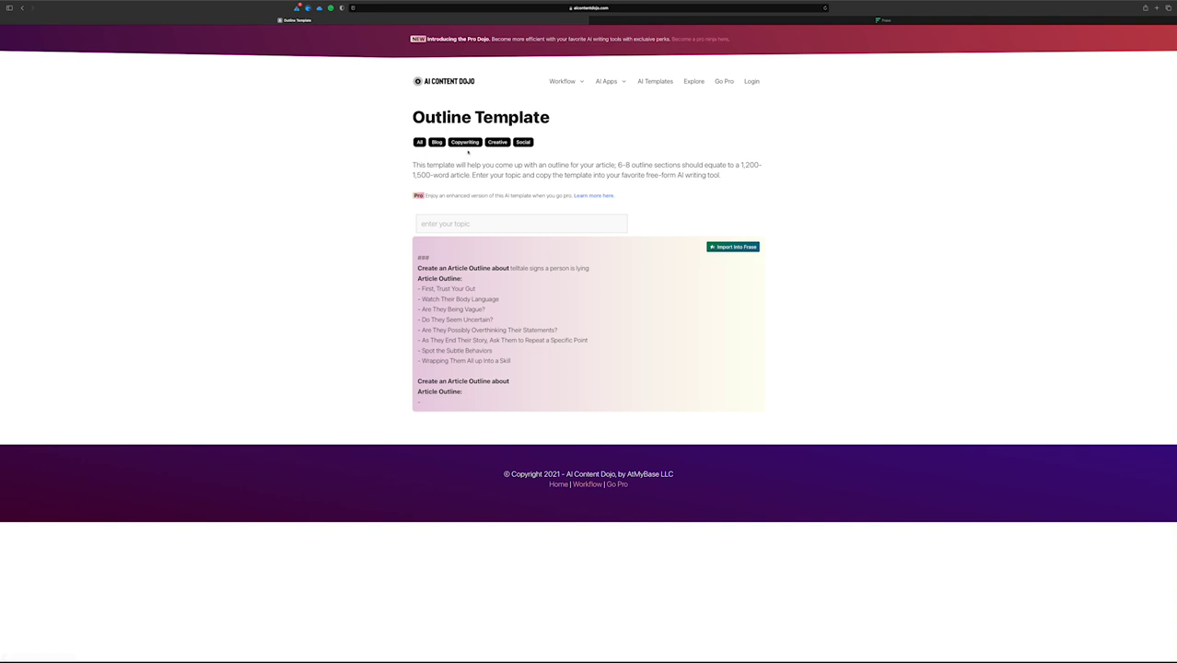
Return to the full AI Templates list and open the Article Introduction Template
{"action": "left_click", "coordinate": [653, 82]}
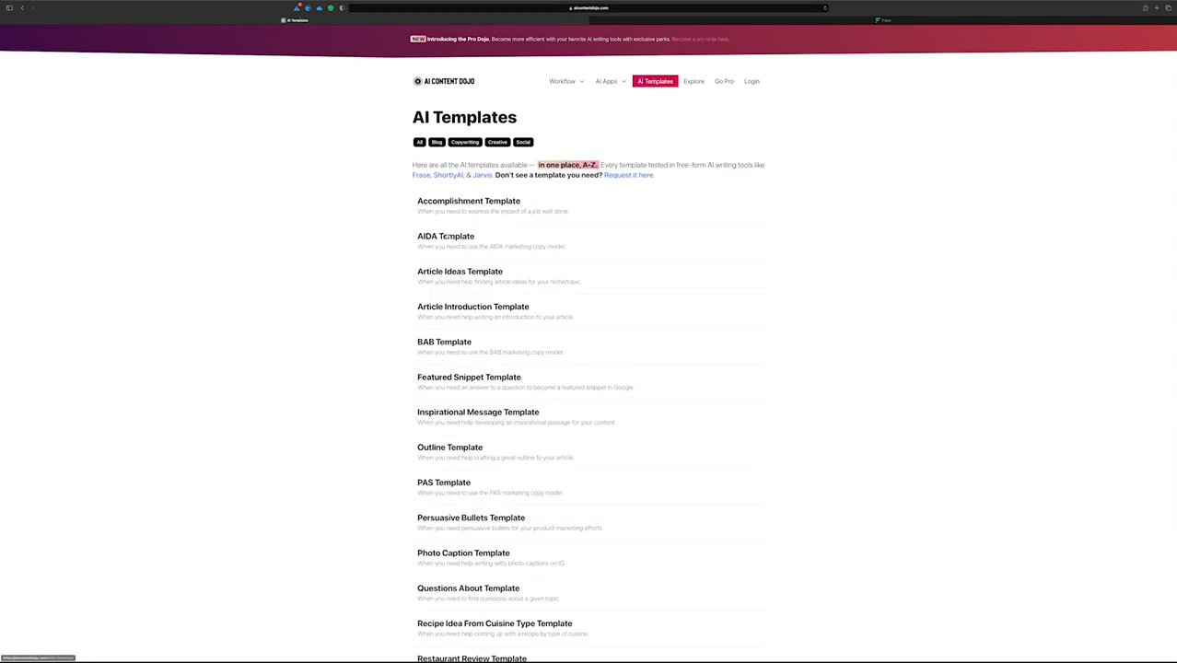
{"action": "scroll", "coordinate": [446, 236], "scroll_direction": "down", "scroll_amount": 1}
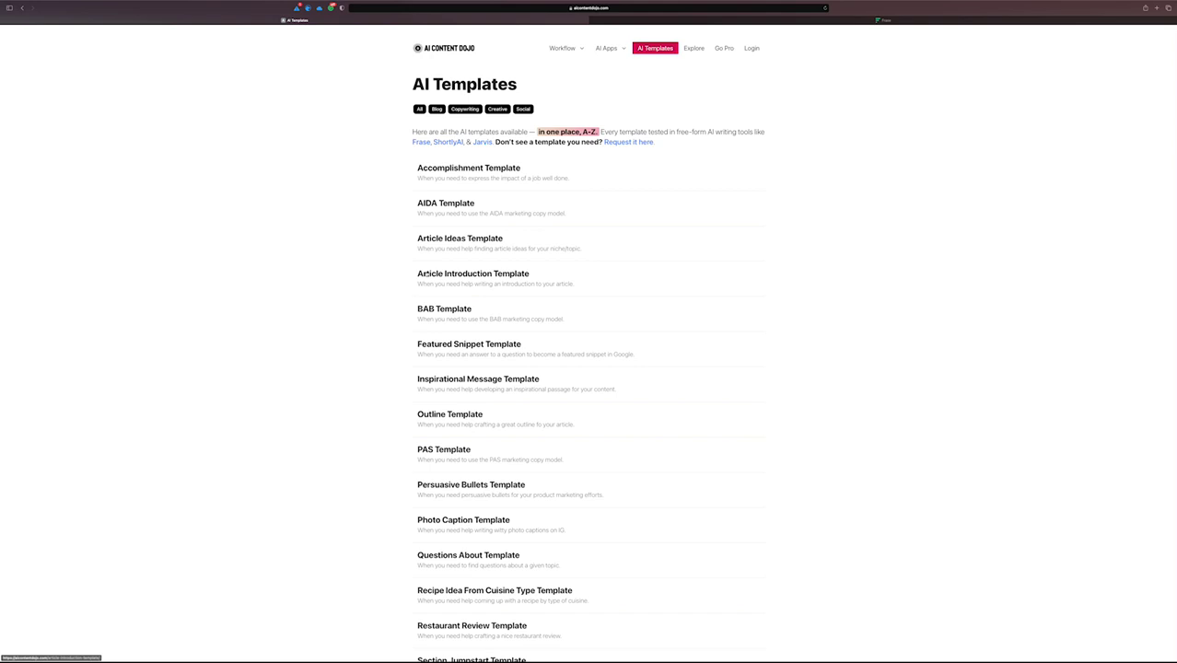
{"action": "left_click", "coordinate": [427, 273]}
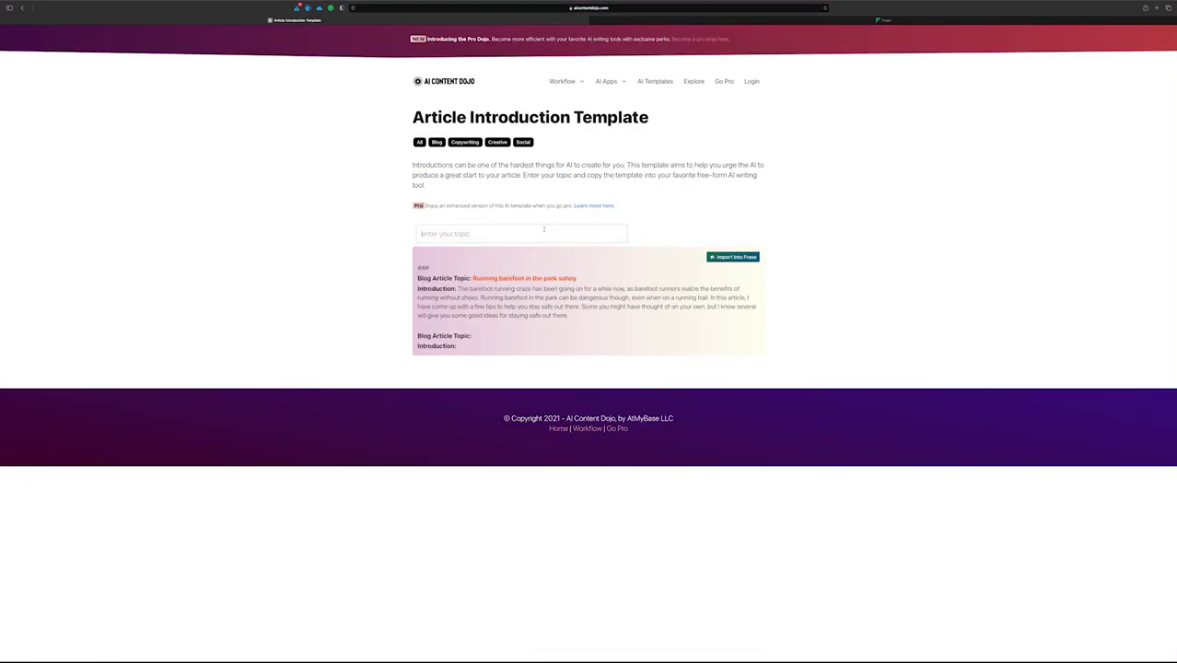
Enter "how to run faster" as the topic and copy the template text from the sample topic through the final Introduction label
{"action": "left_click", "coordinate": [544, 229]}
{"action": "type", "text": "how to run faster"}
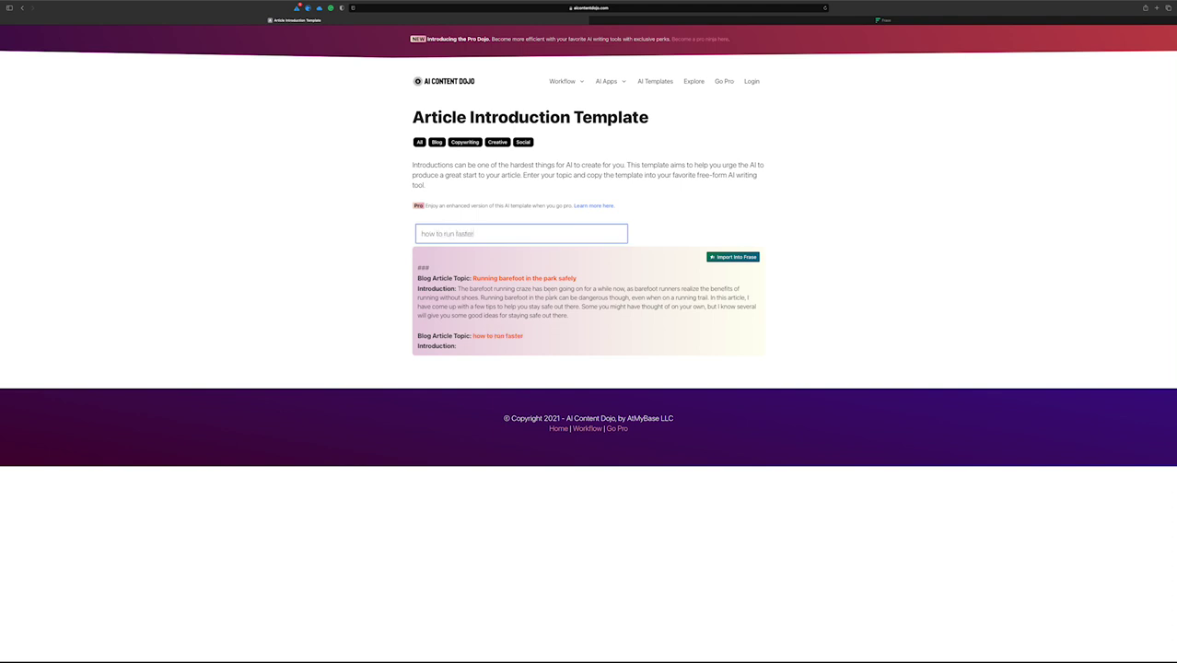
{"action": "left_click_drag", "start_coordinate": [486, 350], "coordinate": [411, 274]}
{"action": "key", "text": "super+c"}
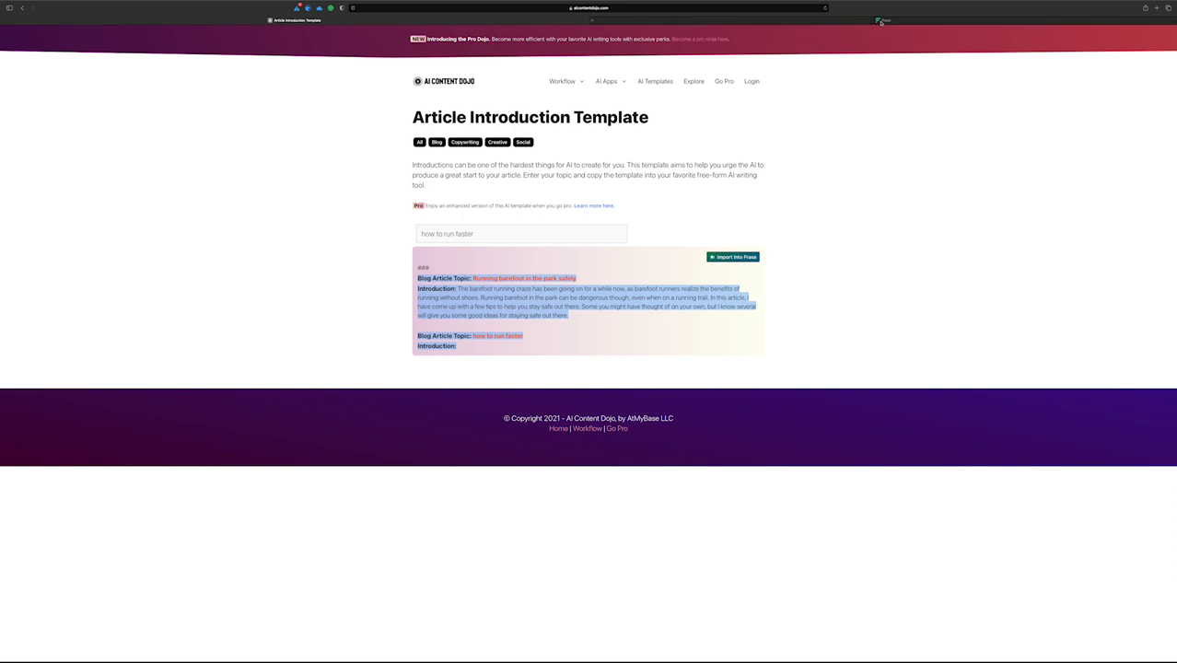
Switch to Frase, create a new content document for the search query "how to run faster" and dismiss the welcome video
{"action": "left_click", "coordinate": [881, 20]}
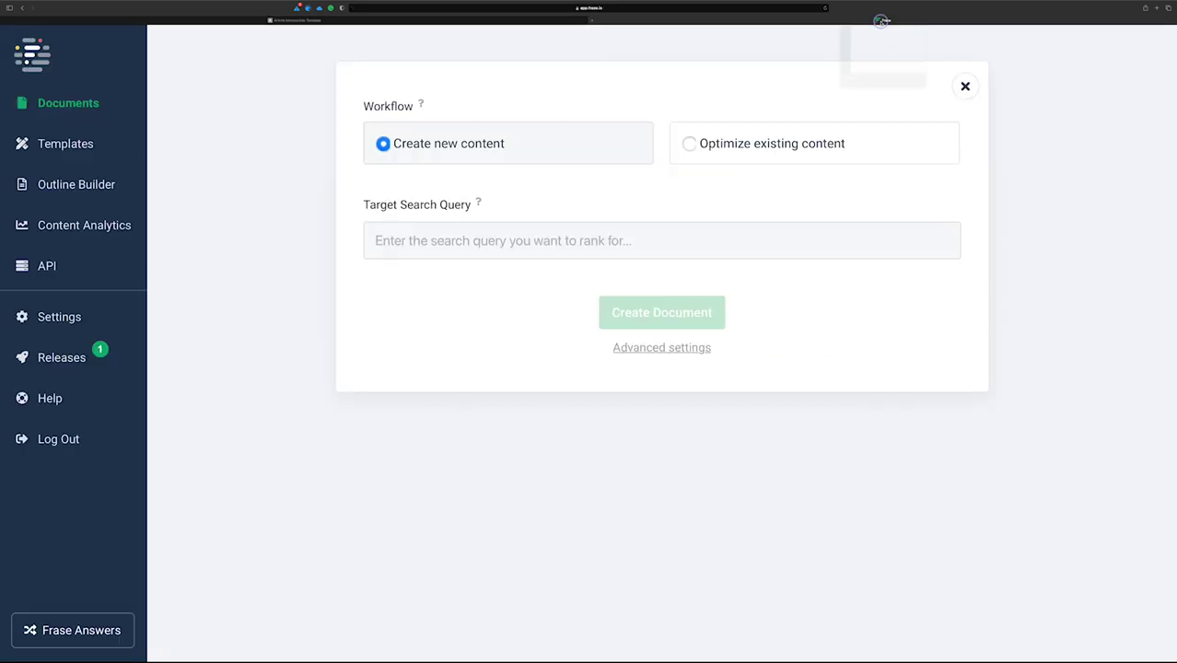
{"action": "left_click", "coordinate": [445, 241]}
{"action": "type", "text": "how "}
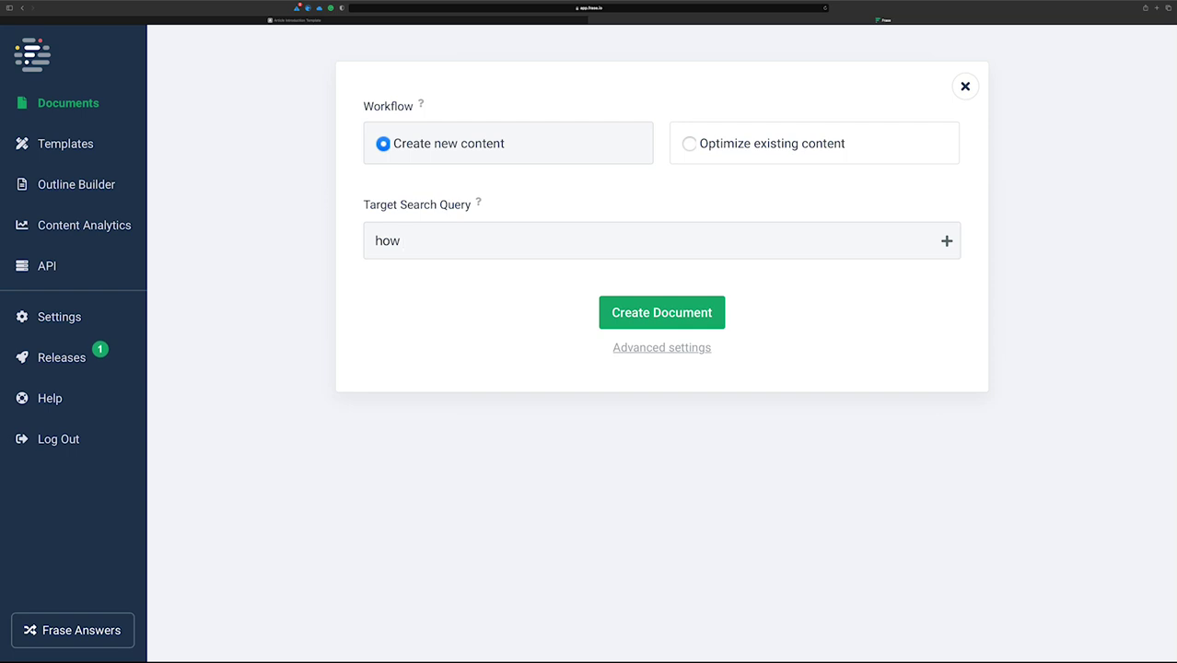
{"action": "type", "text": "to run faster"}
{"action": "left_click", "coordinate": [645, 304]}
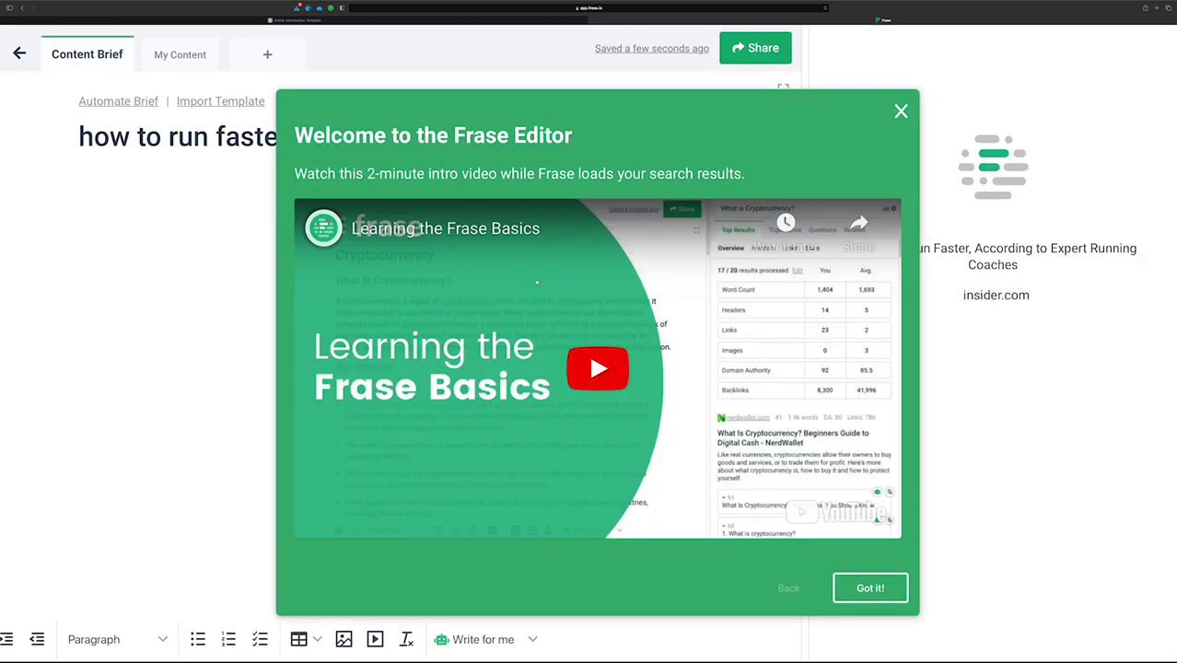
{"action": "left_click", "coordinate": [901, 112]}
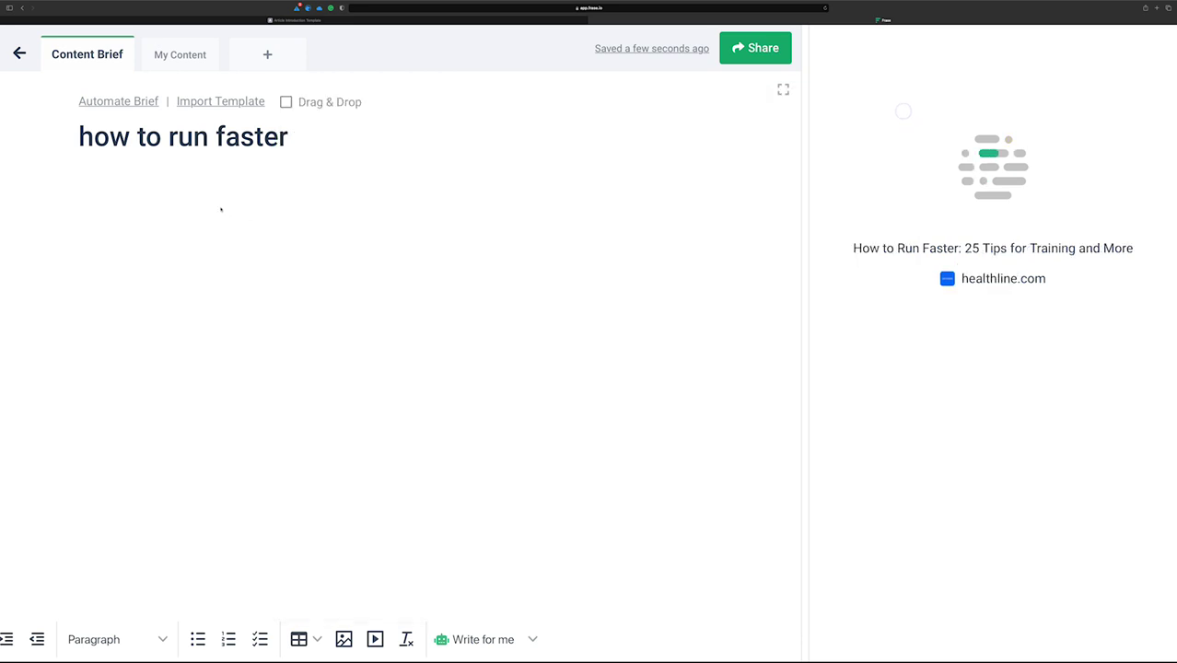
Paste the copied article introduction template into the document body below the title
{"action": "left_click", "coordinate": [208, 189]}
{"action": "key", "text": "super+v"}
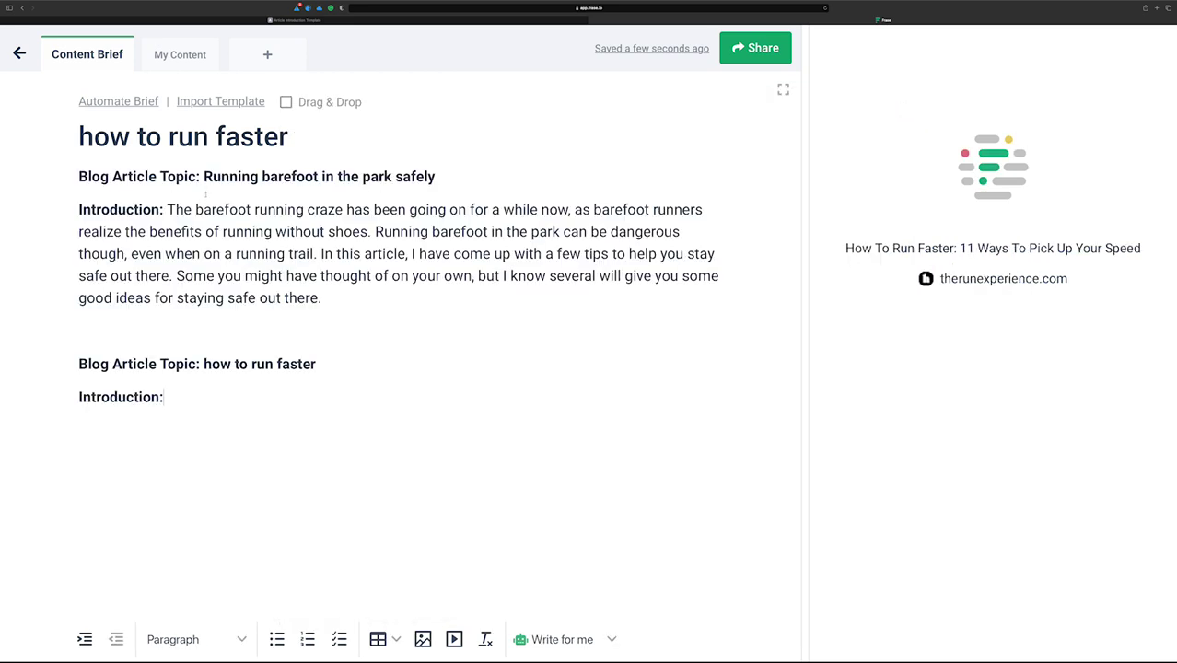
{"action": "left_click", "coordinate": [81, 396]}
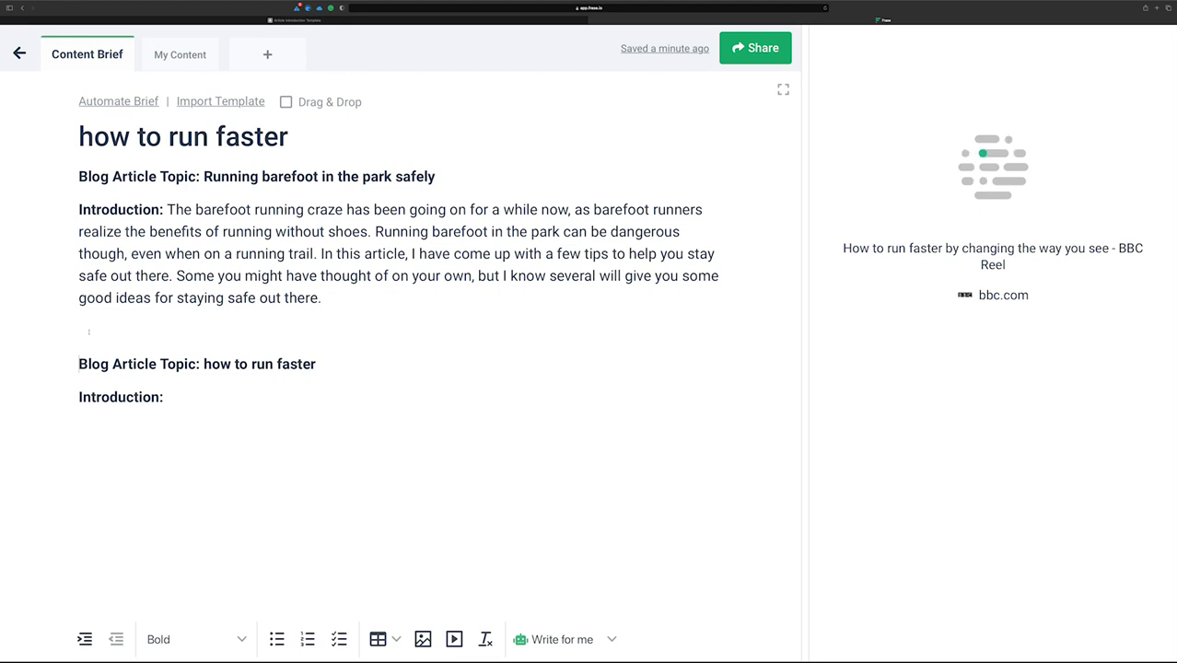
Remove the blank line above the second Blog Article Topic line and dismiss the Top Results tour pop-up
{"action": "left_click", "coordinate": [126, 326]}
{"action": "key", "text": "BackSpace"}
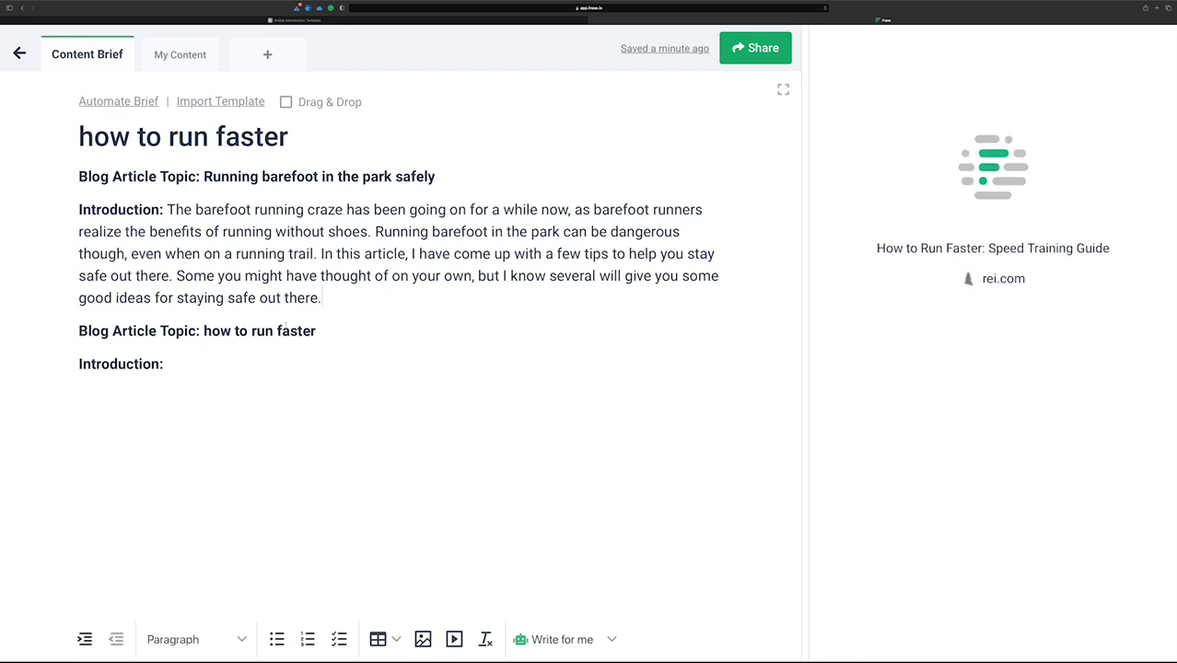
{"action": "left_click", "coordinate": [341, 328]}
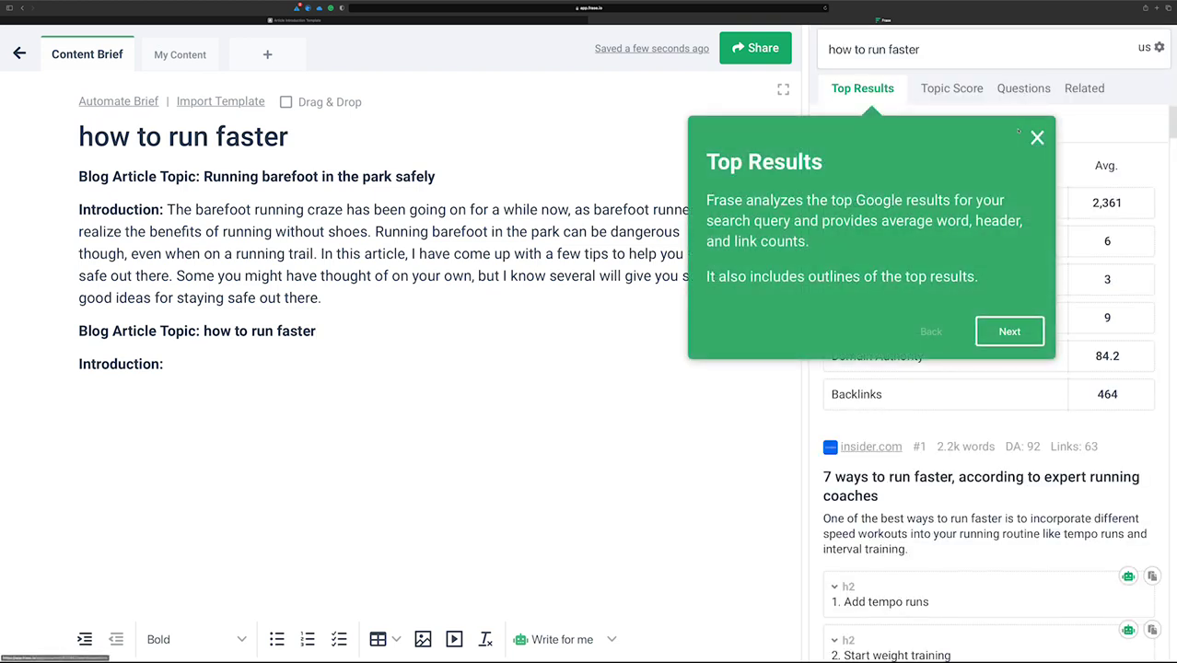
{"action": "left_click", "coordinate": [1030, 136]}
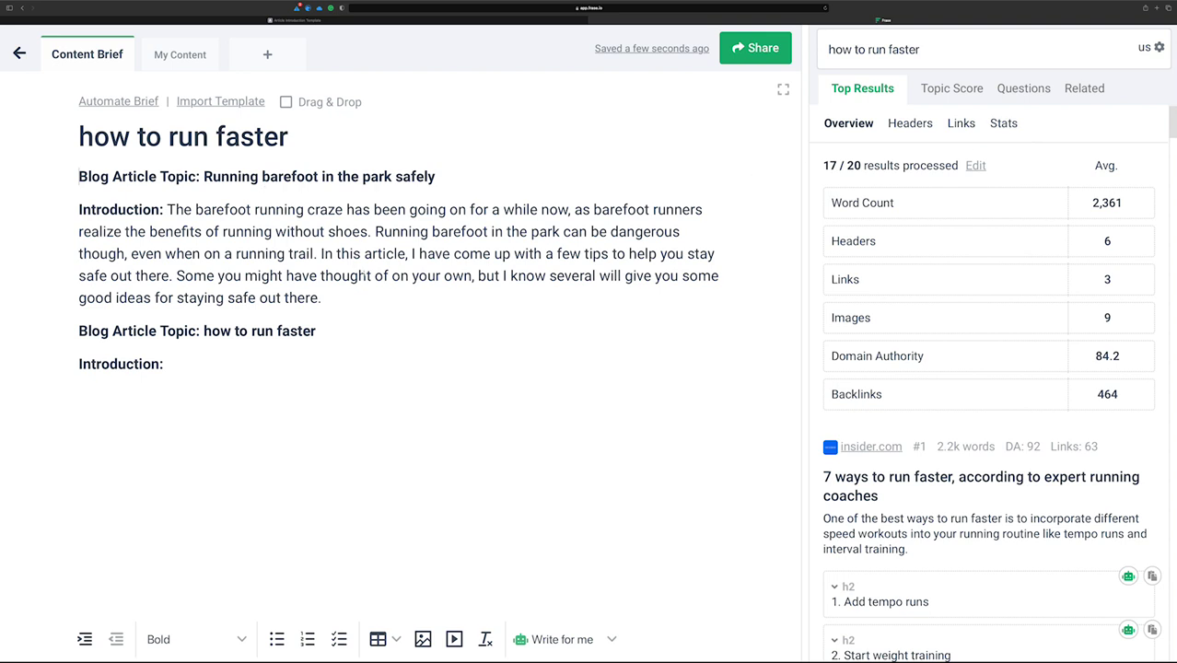
Generate AI text after the final Introduction label with Length set to 70 characters and Creativity set to 2
{"action": "left_click_drag", "start_coordinate": [319, 296], "coordinate": [78, 170]}
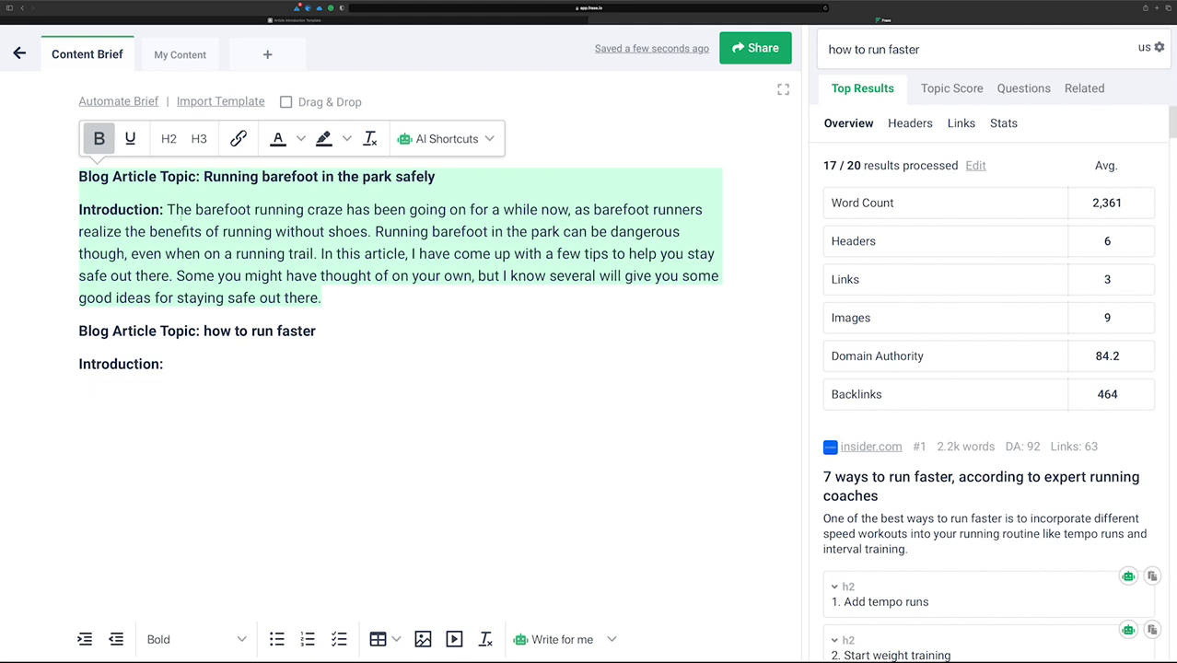
{"action": "left_click", "coordinate": [337, 325]}
{"action": "left_click_drag", "start_coordinate": [204, 330], "coordinate": [336, 328]}
{"action": "left_click", "coordinate": [222, 358]}
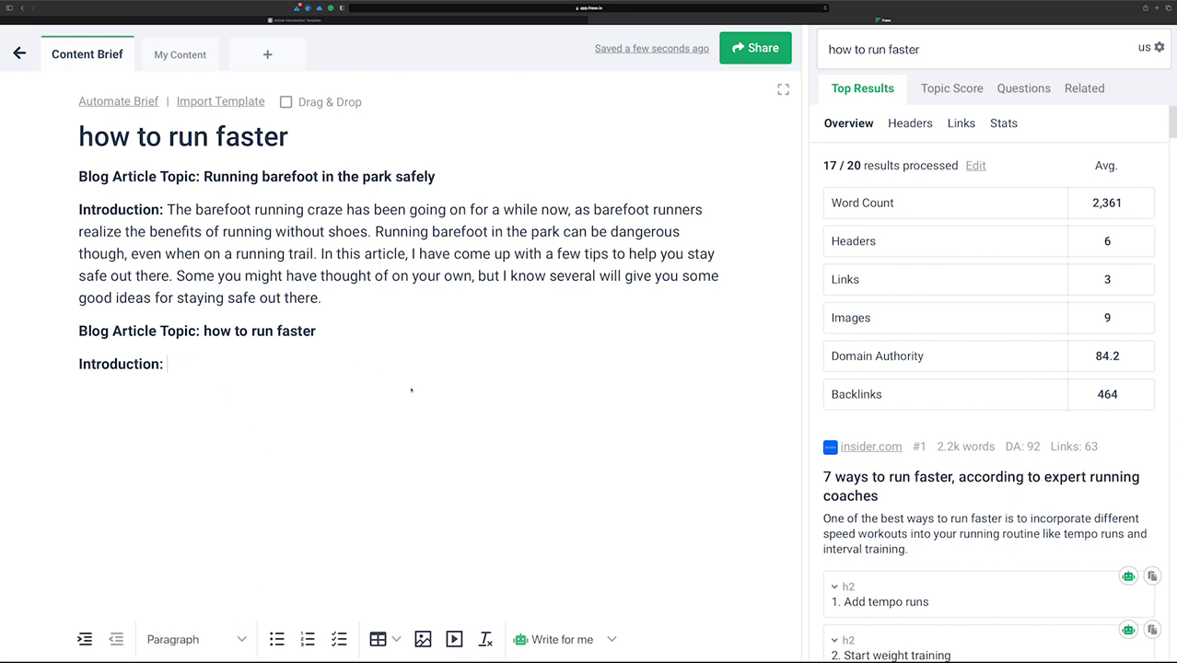
{"action": "left_click", "coordinate": [556, 639]}
{"action": "left_click", "coordinate": [557, 639]}
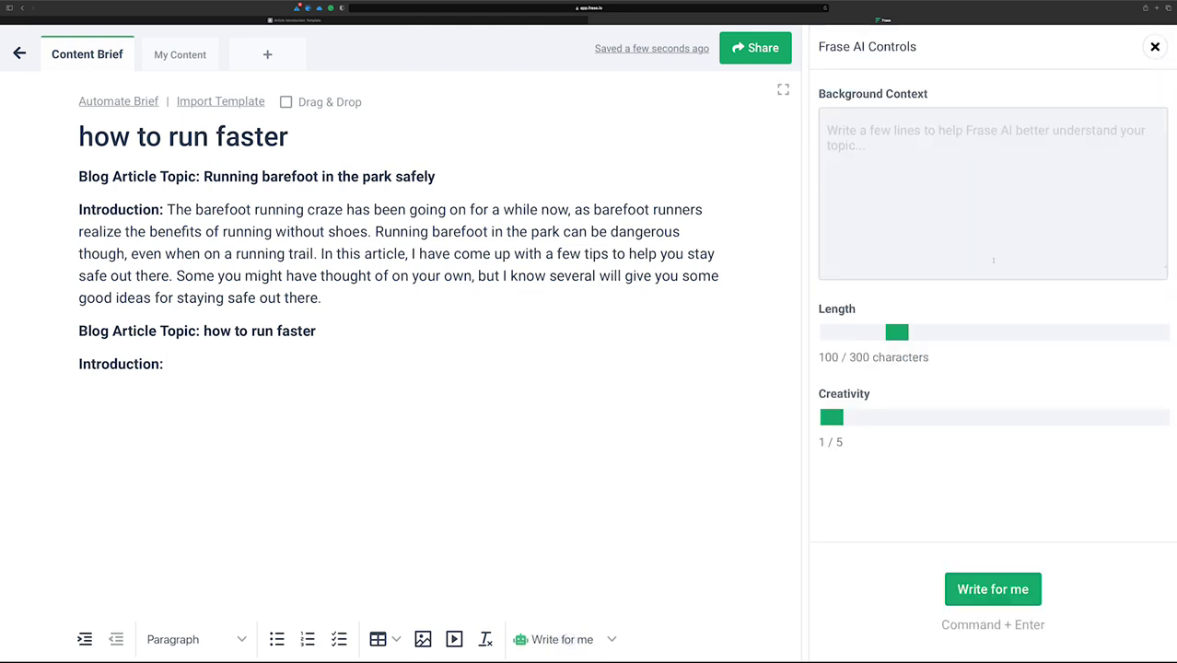
{"action": "left_click_drag", "start_coordinate": [895, 332], "coordinate": [856, 334]}
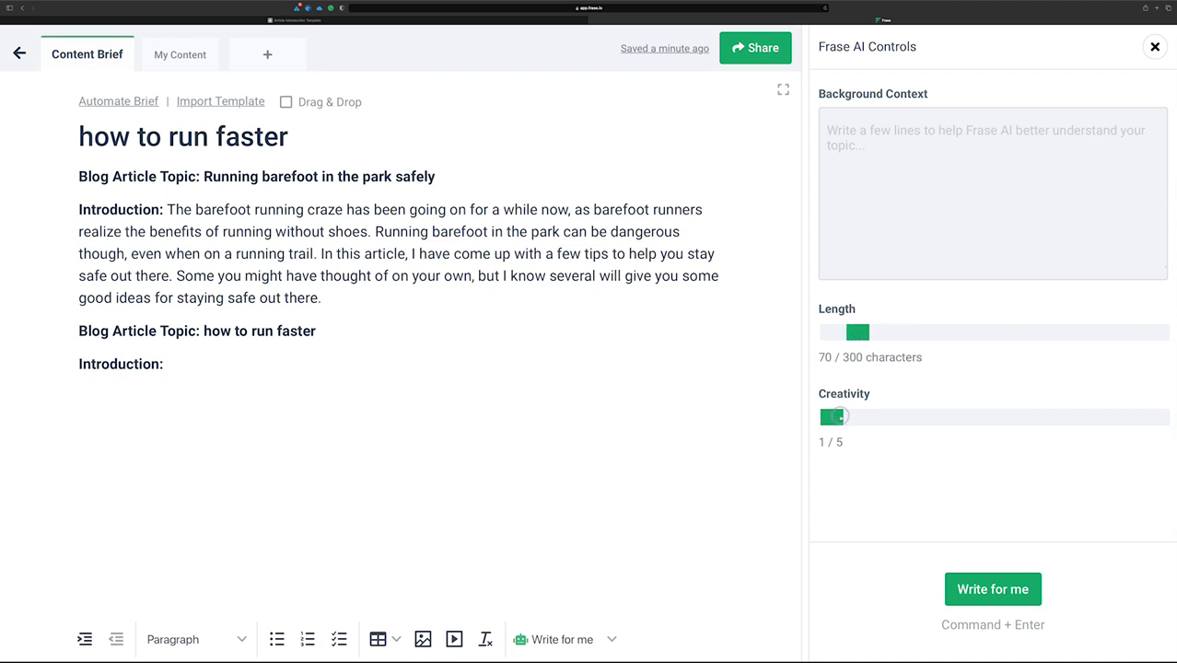
{"action": "left_click", "coordinate": [880, 418]}
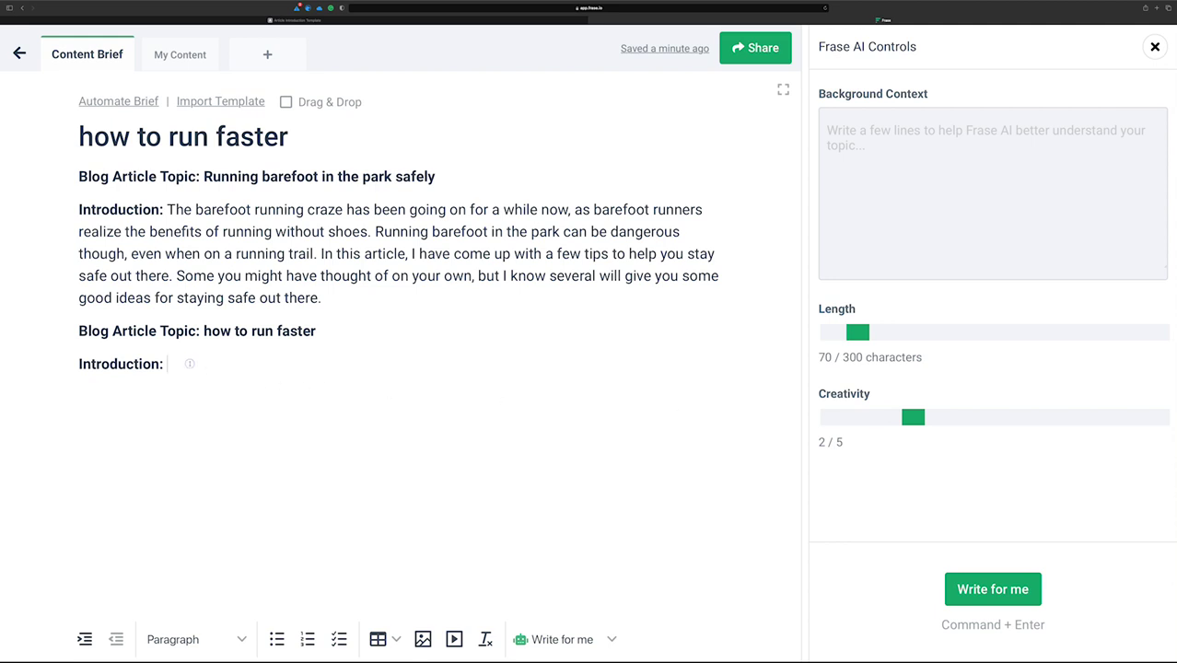
{"action": "key", "text": "super+Return"}
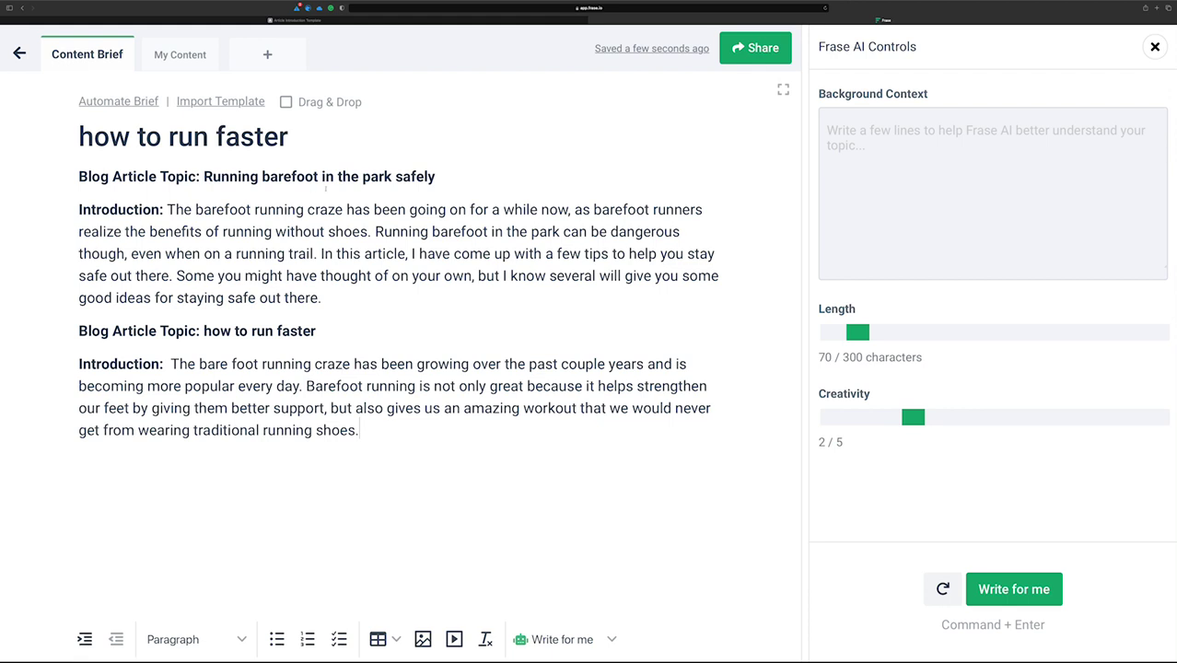
Change the second Blog Article Topic to "how to cook better"
{"action": "left_click", "coordinate": [335, 337]}
{"action": "left_click_drag", "start_coordinate": [331, 330], "coordinate": [250, 331]}
{"action": "type", "text": "cook better"}
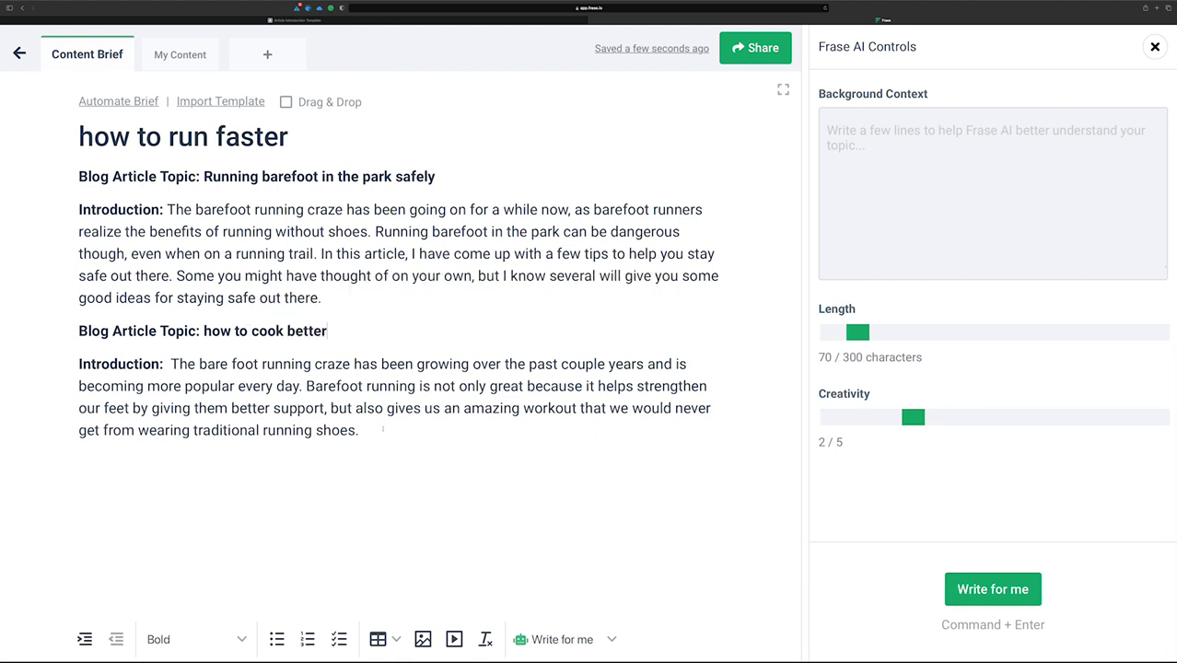
Delete the generated barefoot running text after the final Introduction label and generate a new introduction there
{"action": "left_click_drag", "start_coordinate": [382, 429], "coordinate": [190, 365]}
{"action": "key", "text": "BackSpace"}
{"action": "key", "text": "BackSpace"}
{"action": "key", "text": "BackSpace"}
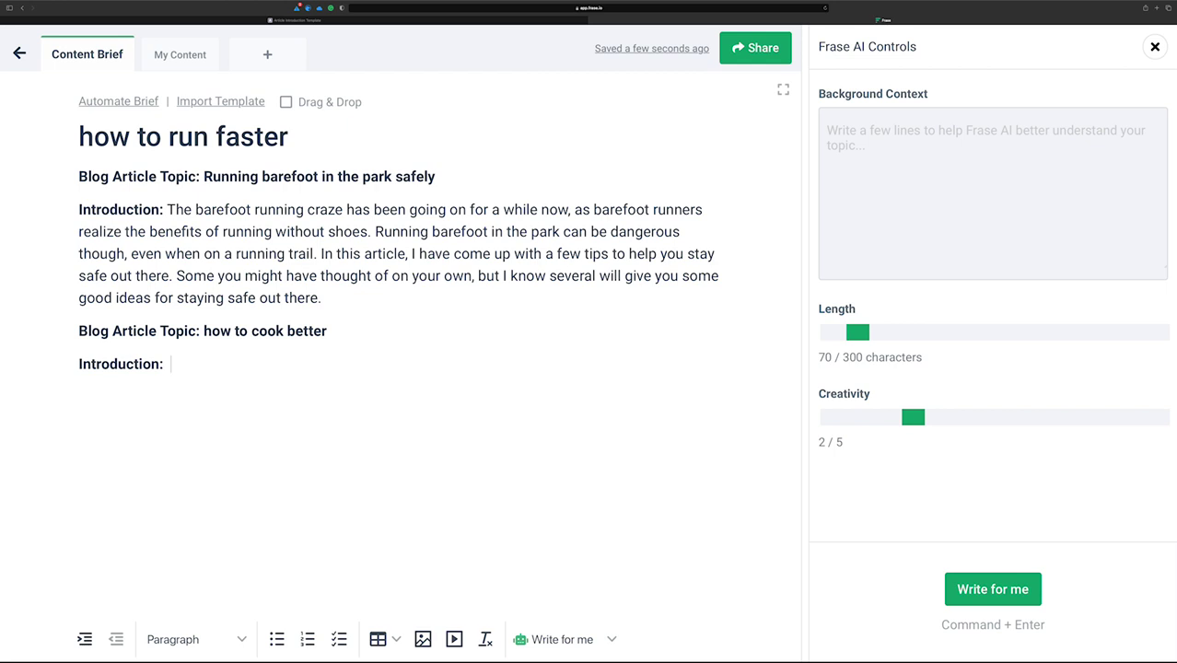
{"action": "key", "text": "BackSpace"}
{"action": "left_click", "coordinate": [202, 362]}
{"action": "key", "text": "super+Return"}
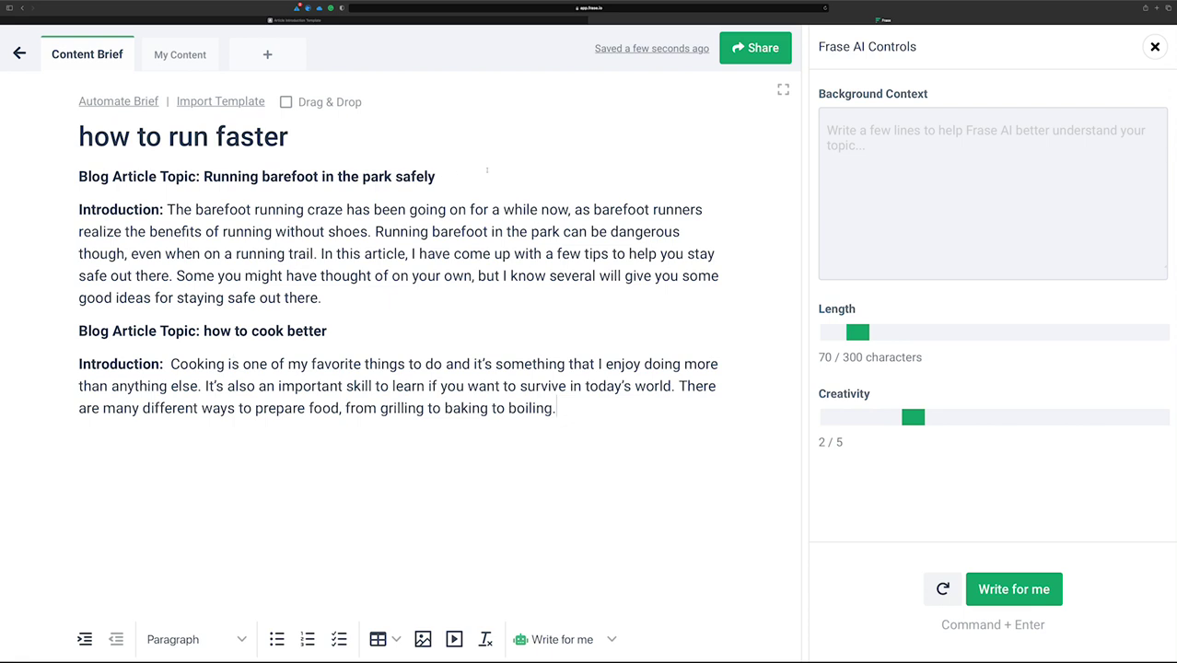
Close the Frase AI Controls, browse the AI Templates list and open the AICD Article Introduction template
{"action": "key", "text": "Escape"}
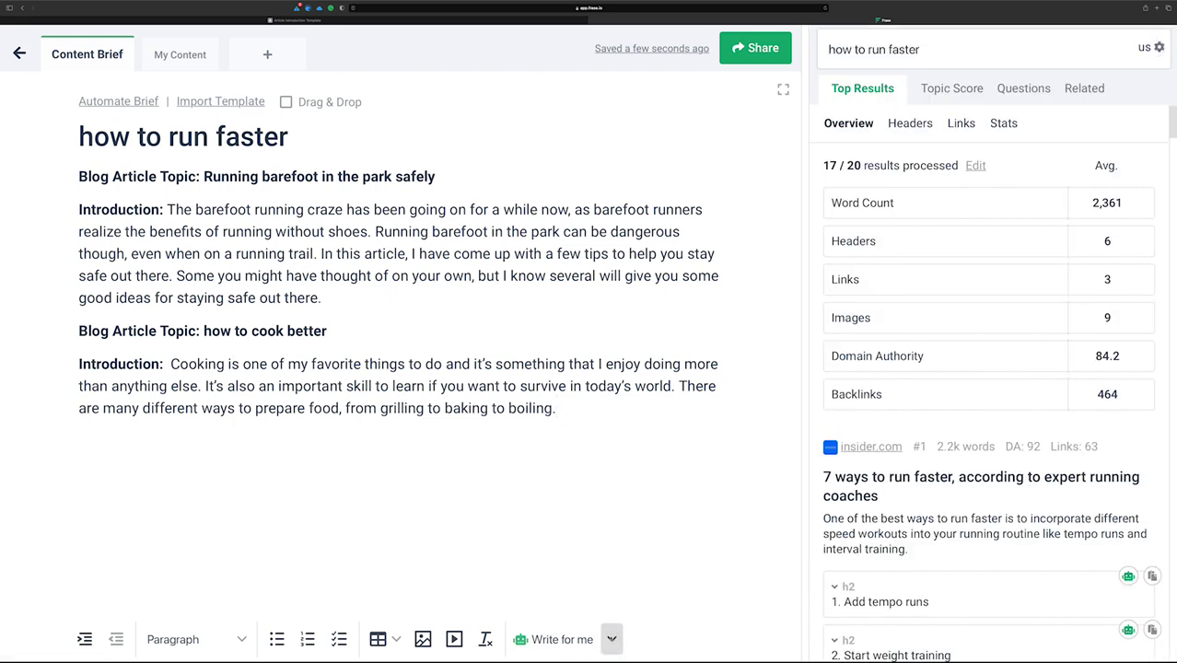
{"action": "left_click", "coordinate": [611, 639]}
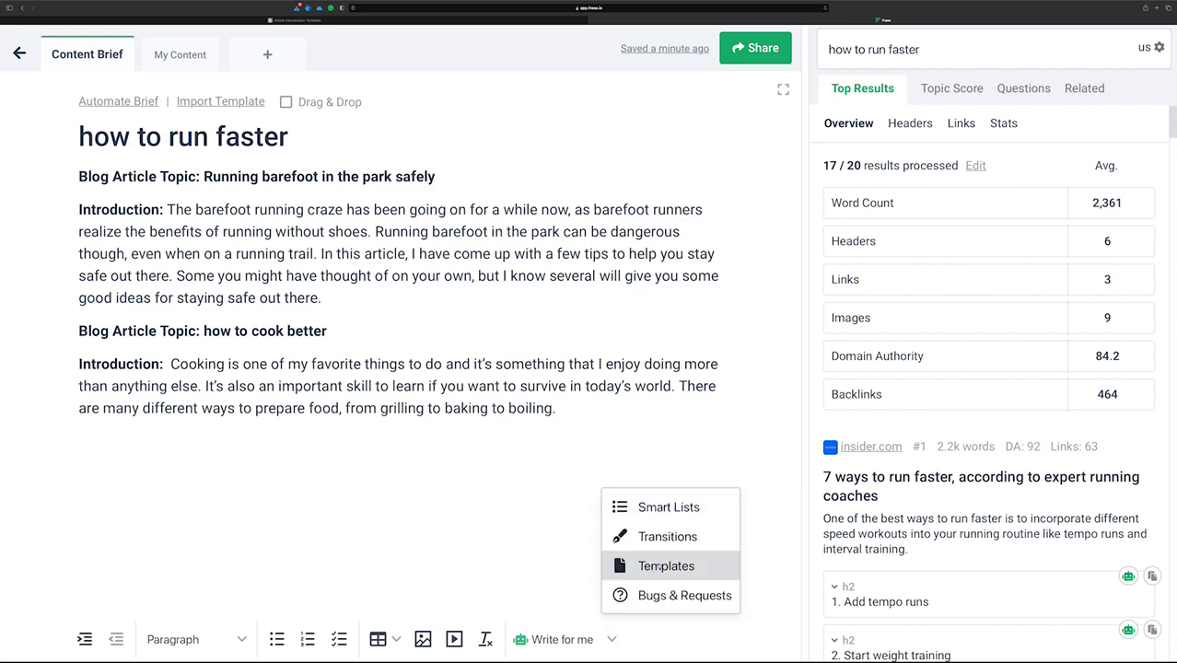
{"action": "left_click", "coordinate": [666, 565]}
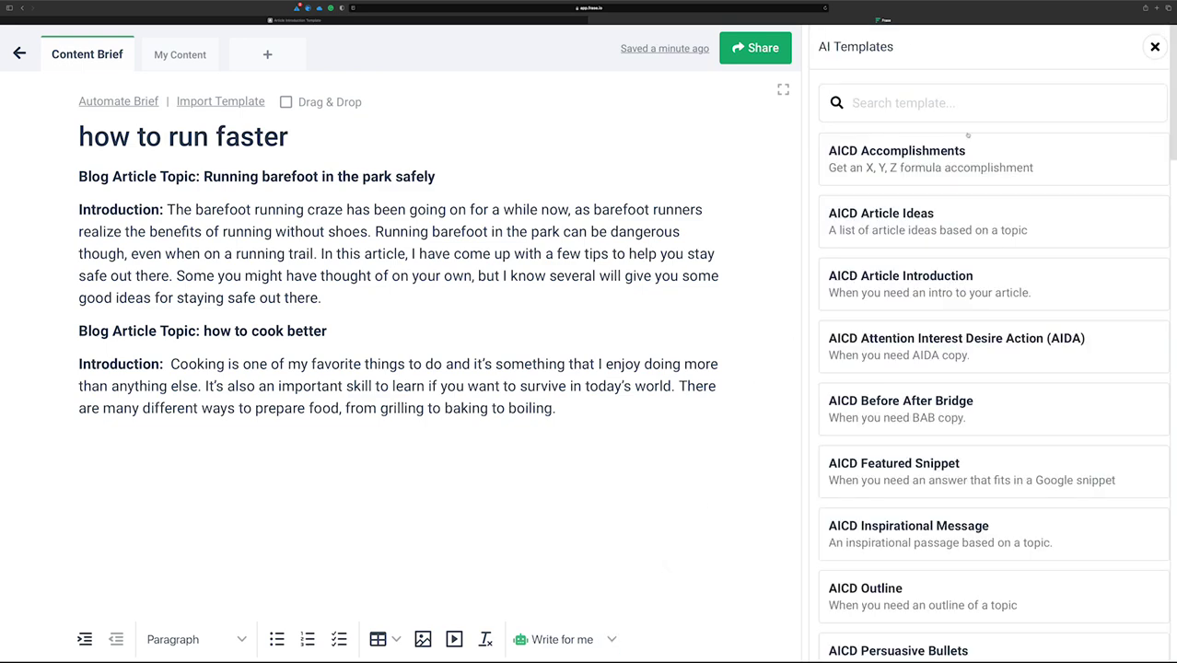
{"action": "scroll", "coordinate": [973, 159], "scroll_direction": "down", "scroll_amount": 3}
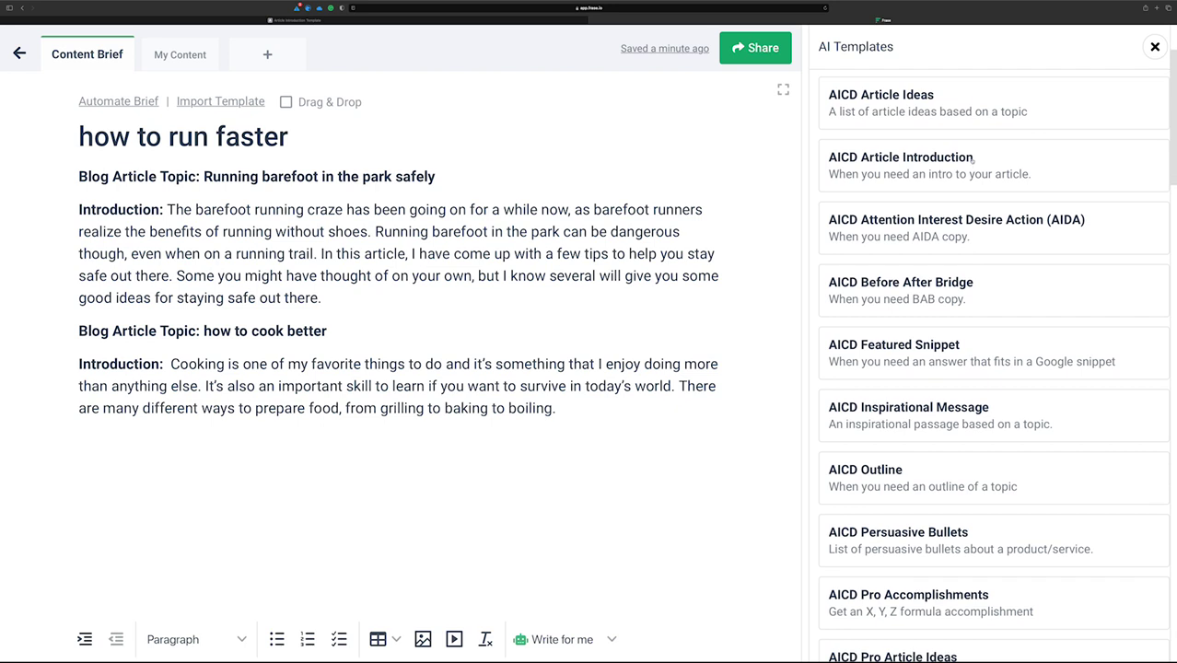
{"action": "scroll", "coordinate": [942, 171], "scroll_direction": "up", "scroll_amount": 1}
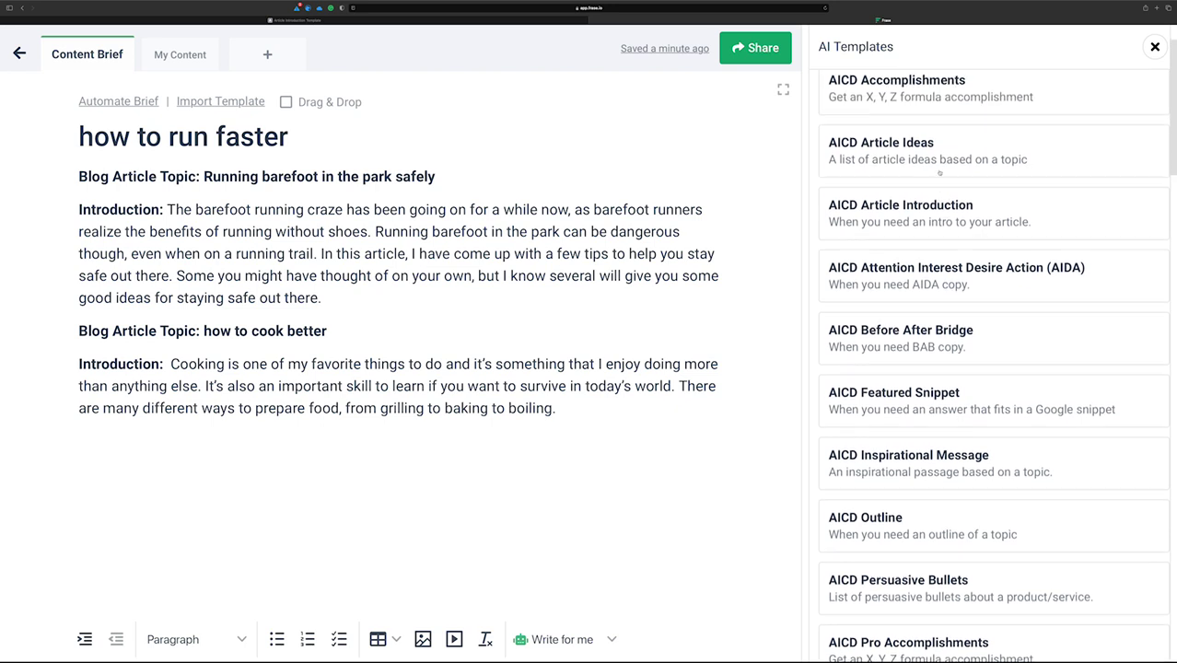
{"action": "scroll", "coordinate": [939, 173], "scroll_direction": "up", "scroll_amount": 2}
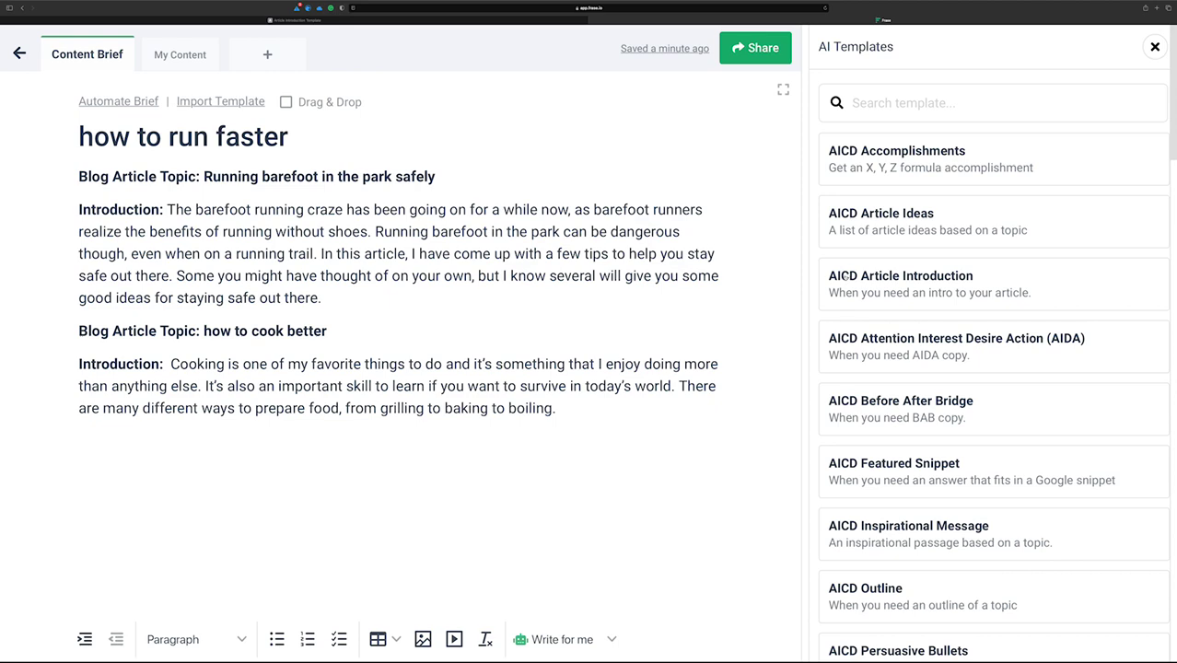
{"action": "scroll", "coordinate": [845, 277], "scroll_direction": "down", "scroll_amount": 2}
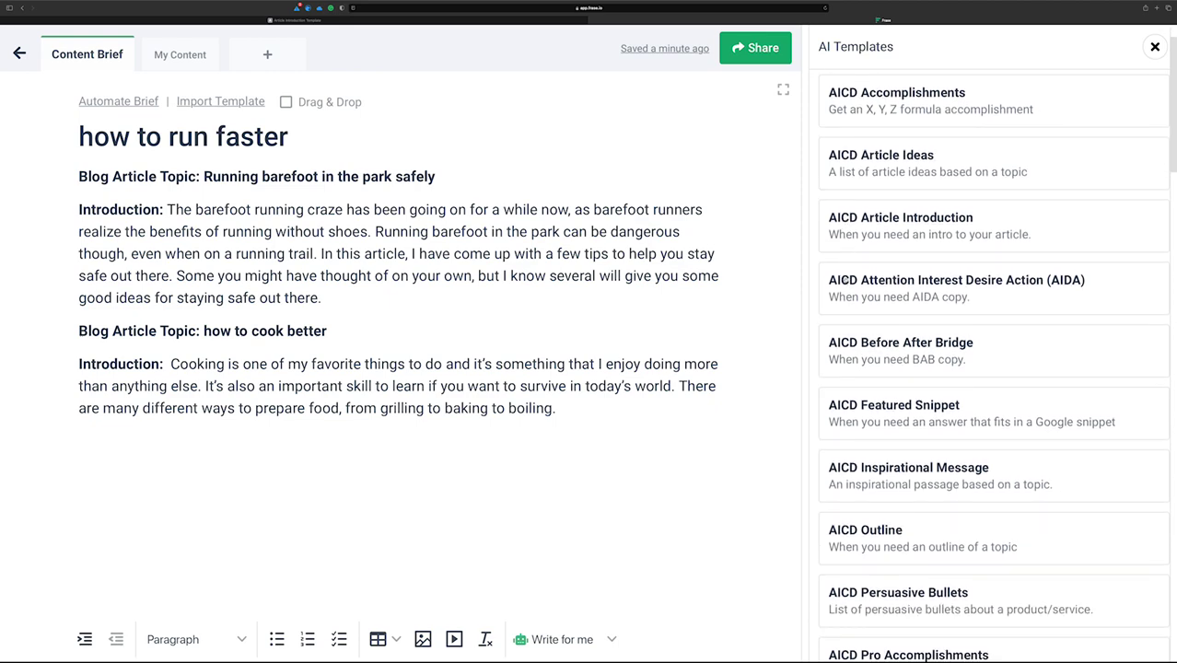
{"action": "scroll", "coordinate": [845, 279], "scroll_direction": "down", "scroll_amount": 4}
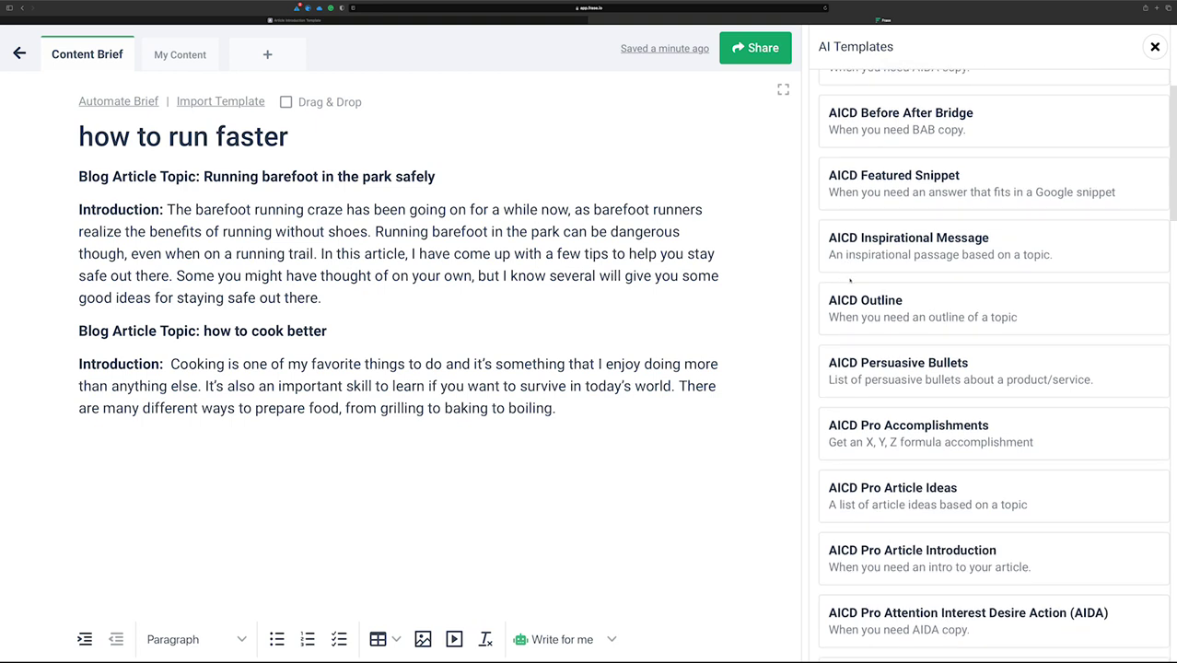
{"action": "scroll", "coordinate": [851, 279], "scroll_direction": "down", "scroll_amount": 1}
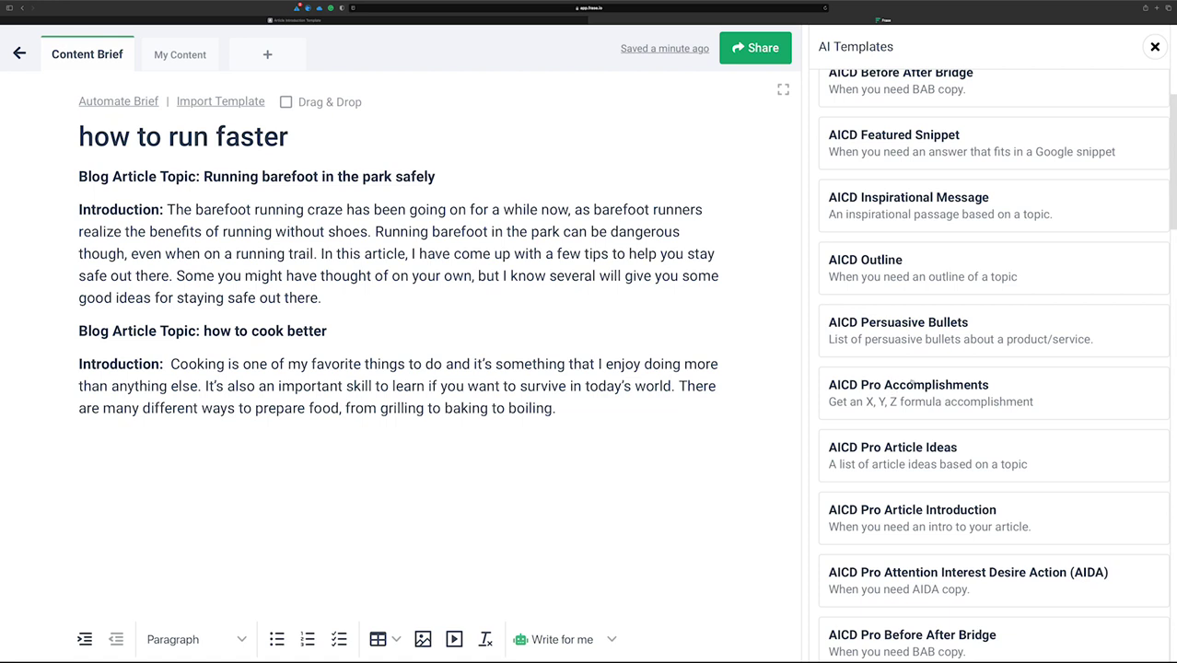
{"action": "scroll", "coordinate": [884, 308], "scroll_direction": "up", "scroll_amount": 5}
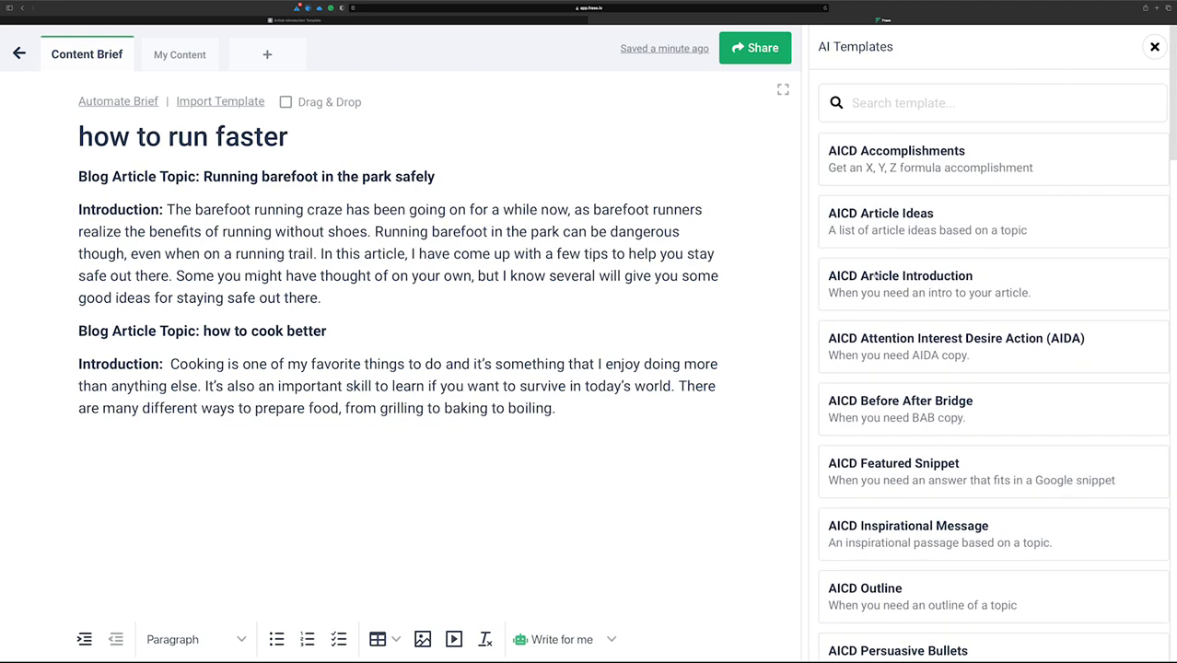
{"action": "left_click", "coordinate": [876, 276]}
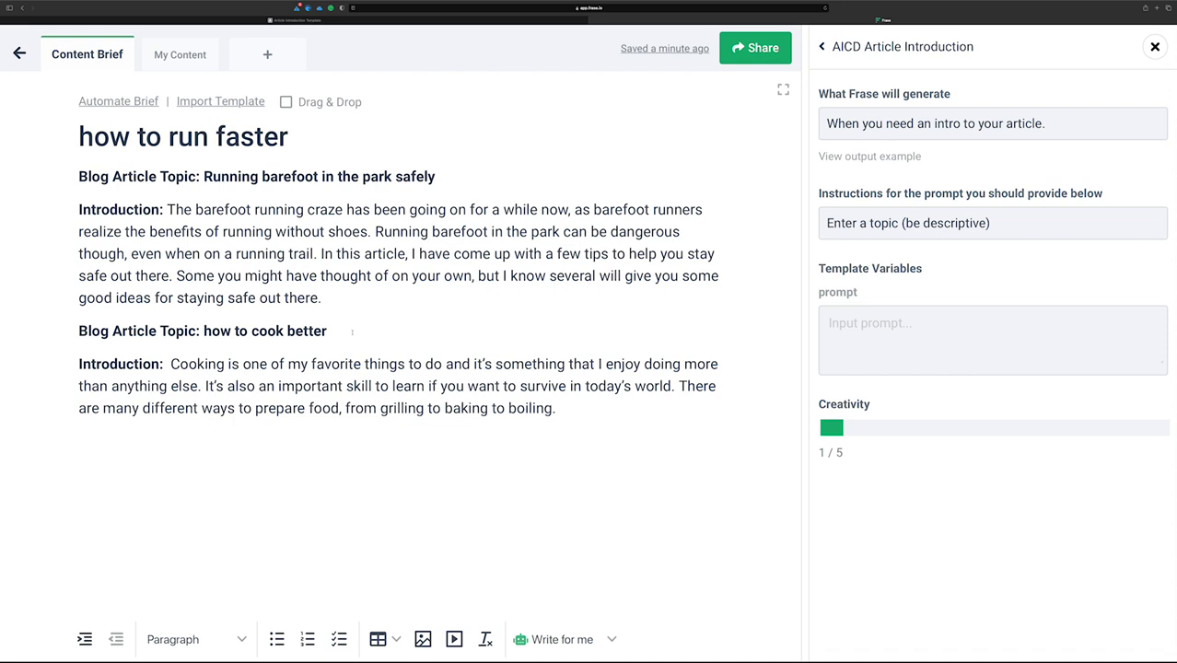
Copy the topic "how to cook better" from the document into the template's prompt field
{"action": "left_click_drag", "start_coordinate": [352, 332], "coordinate": [204, 332]}
{"action": "key", "text": "ctrl+c"}
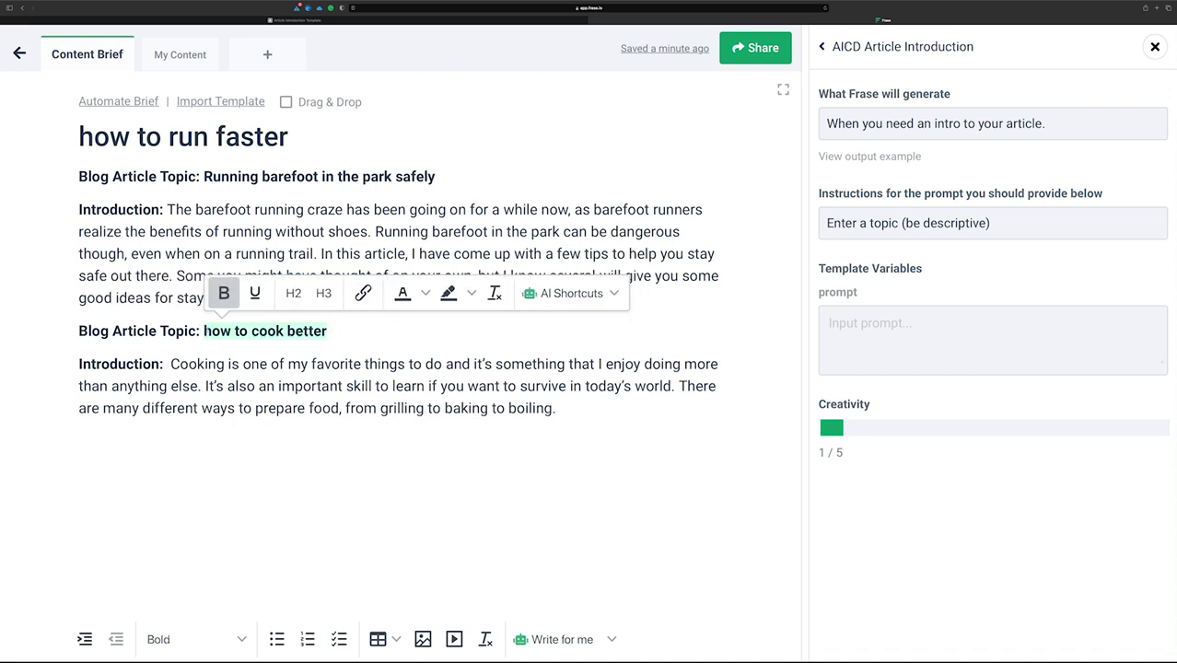
{"action": "left_click", "coordinate": [847, 371]}
{"action": "key", "text": "ctrl+v"}
Delete all the body text below the document title
{"action": "left_click", "coordinate": [571, 428]}
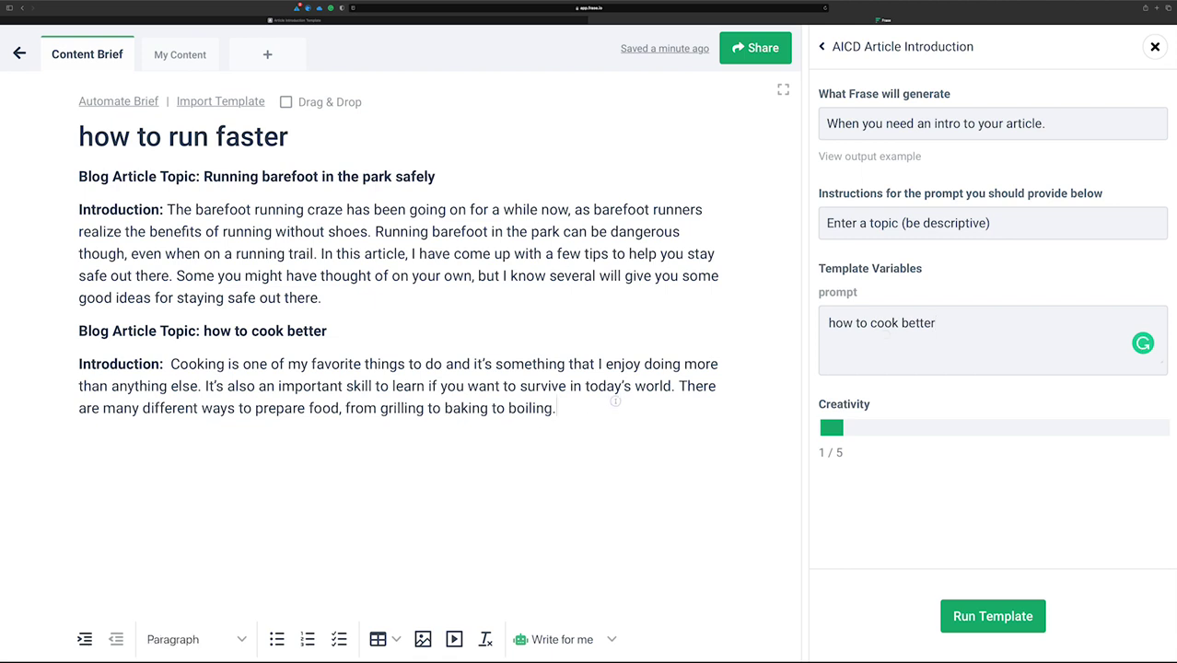
{"action": "left_click_drag", "start_coordinate": [570, 428], "coordinate": [78, 170]}
{"action": "key", "text": "BackSpace"}
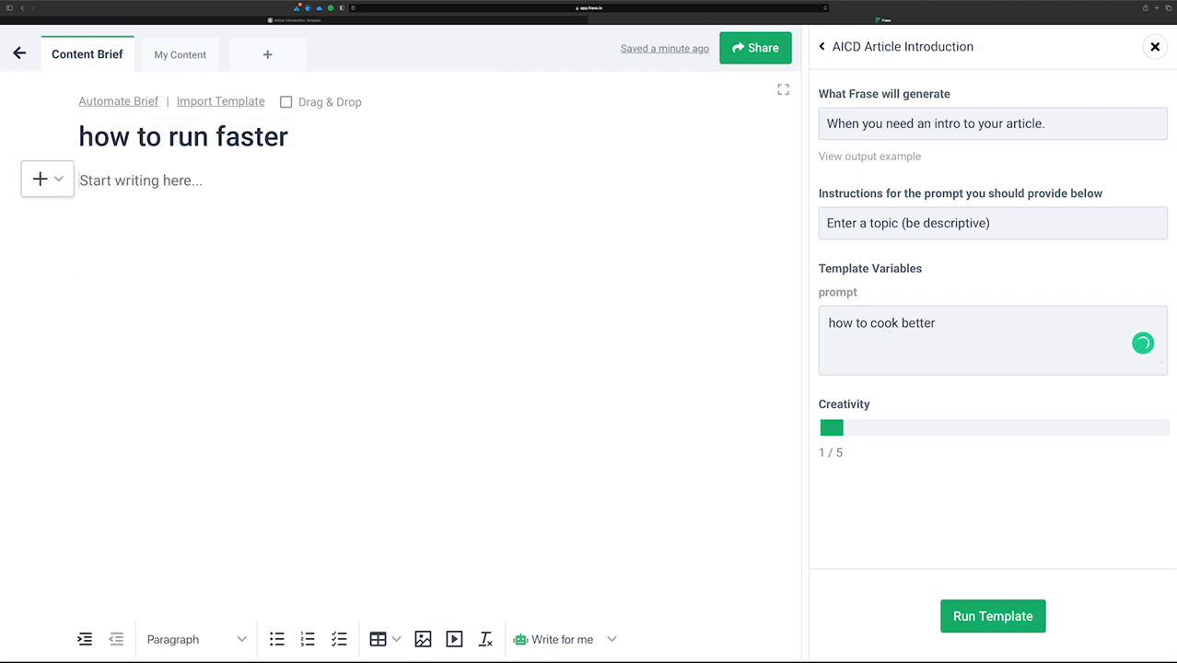
Change the document title to "how to cook better"
{"action": "key", "text": "alt+shift+Left"}
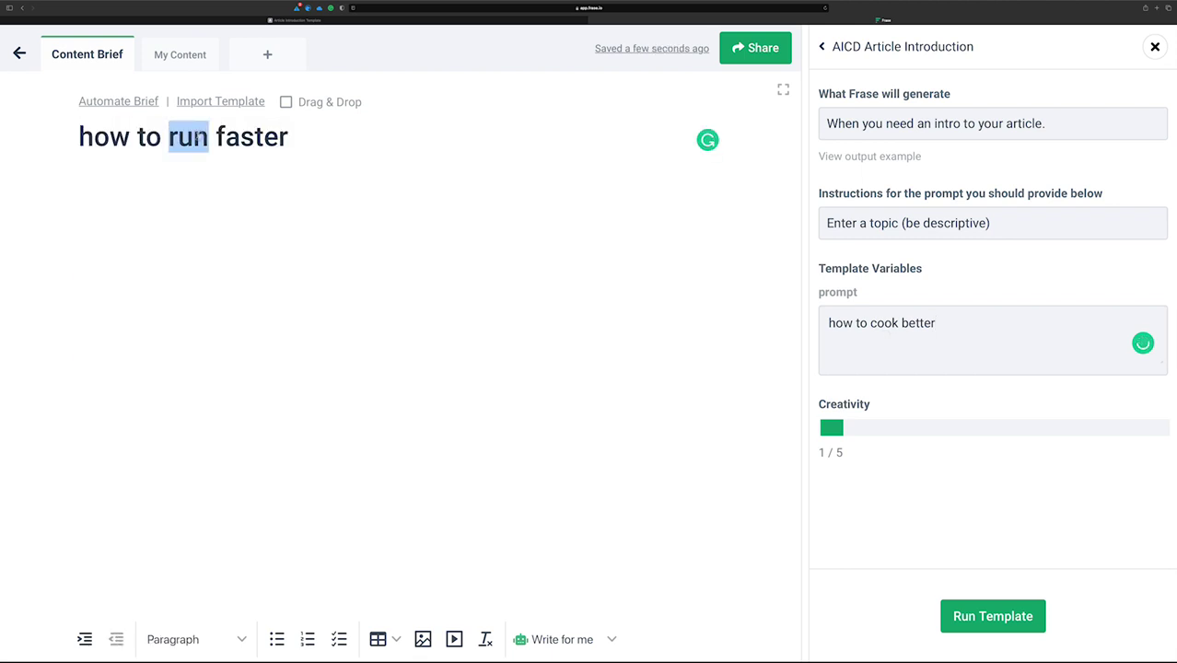
{"action": "key", "text": "BackSpace"}
{"action": "key", "text": "BackSpace"}
{"action": "key", "text": "Delete"}
{"action": "key", "text": "Delete"}
{"action": "key", "text": "Delete"}
{"action": "key", "text": "Delete"}
{"action": "key", "text": "Delete"}
{"action": "key", "text": "Delete"}
{"action": "type", "text": "c"}
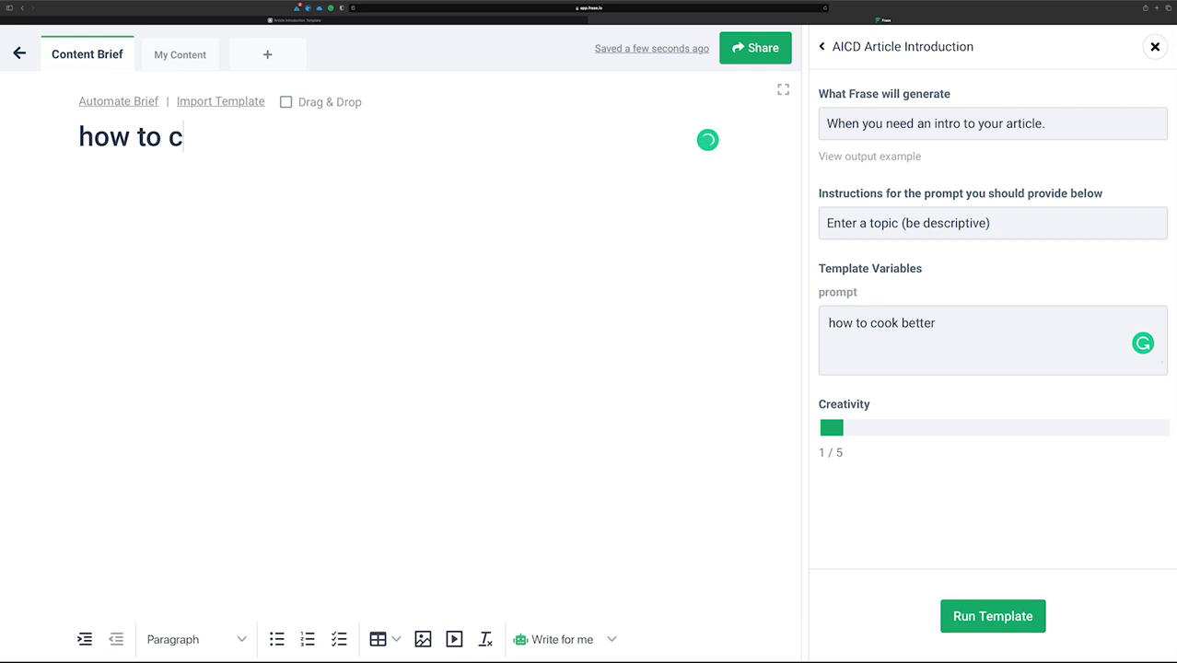
{"action": "type", "text": "ook better"}
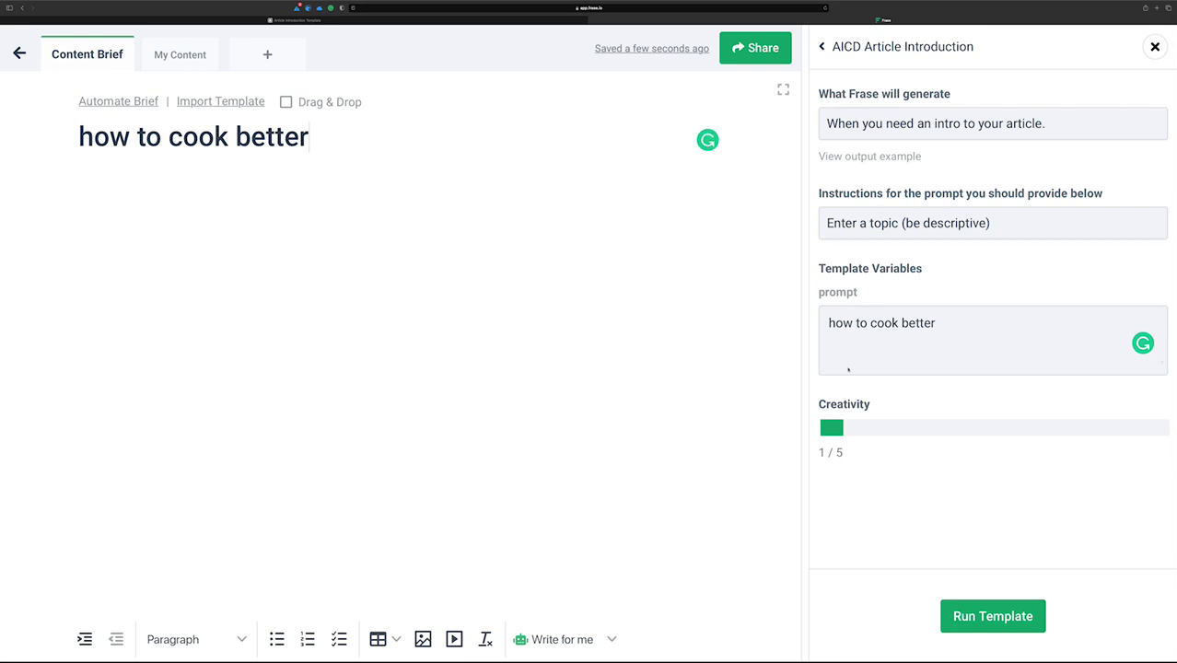
Run the Article Introduction template with Creativity set to 2, and delete the stray Blog Article Topic line about acne from the output
{"action": "left_click", "coordinate": [882, 428]}
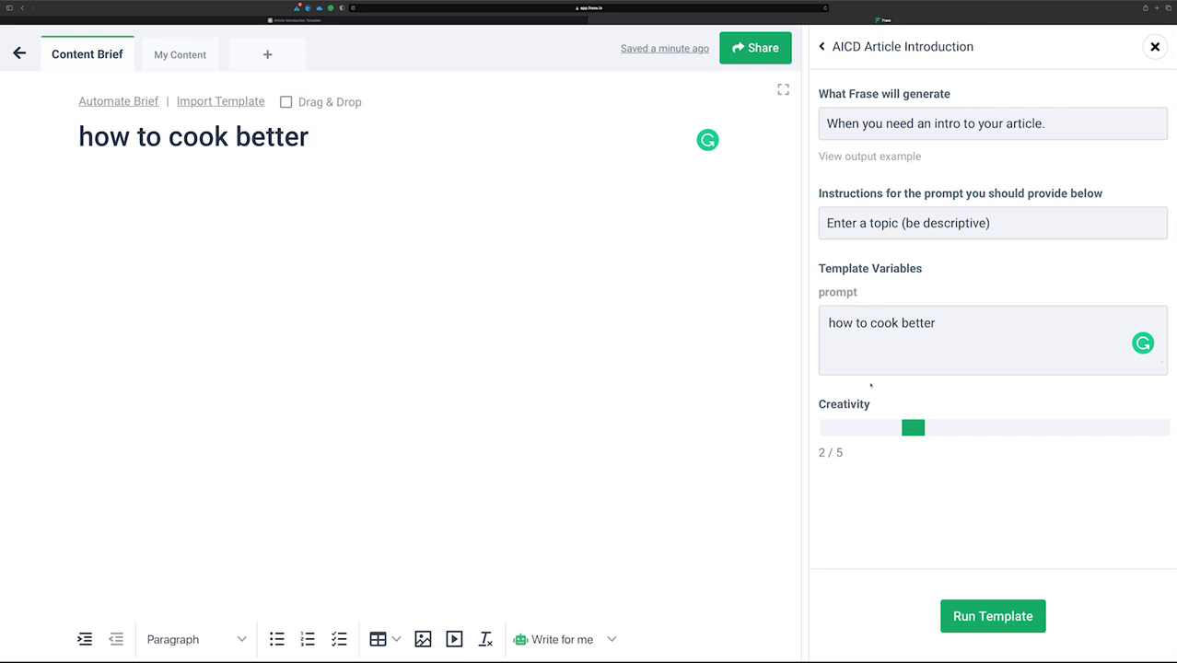
{"action": "left_click", "coordinate": [992, 616]}
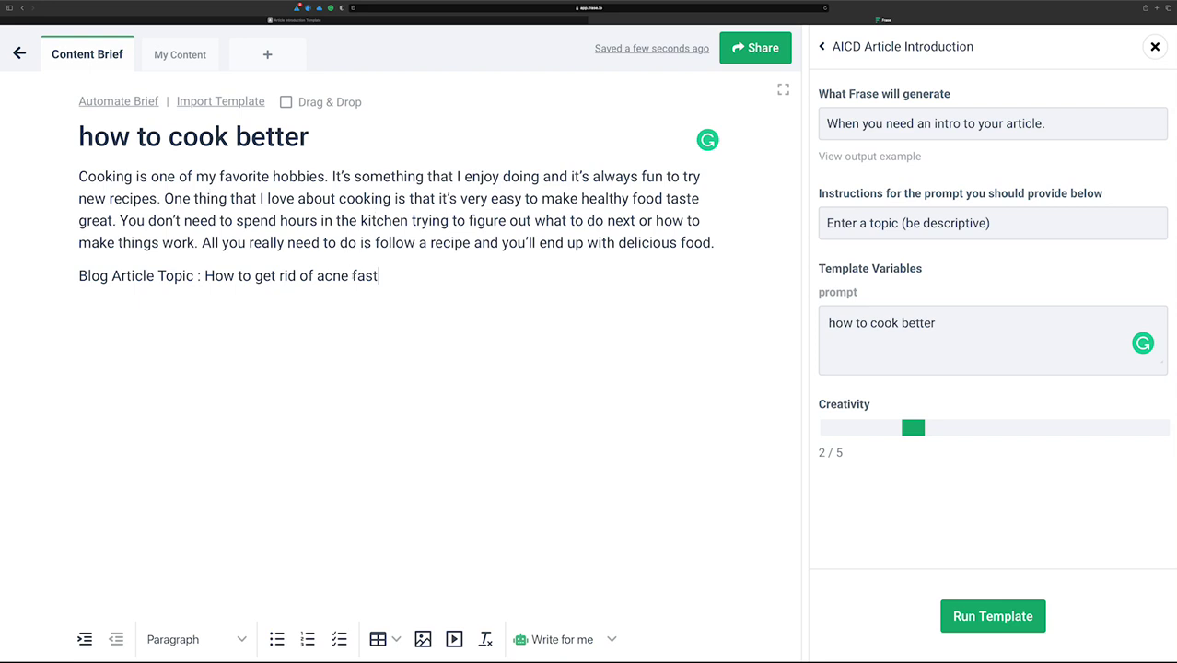
{"action": "triple_click", "coordinate": [330, 277]}
{"action": "key", "text": "BackSpace"}
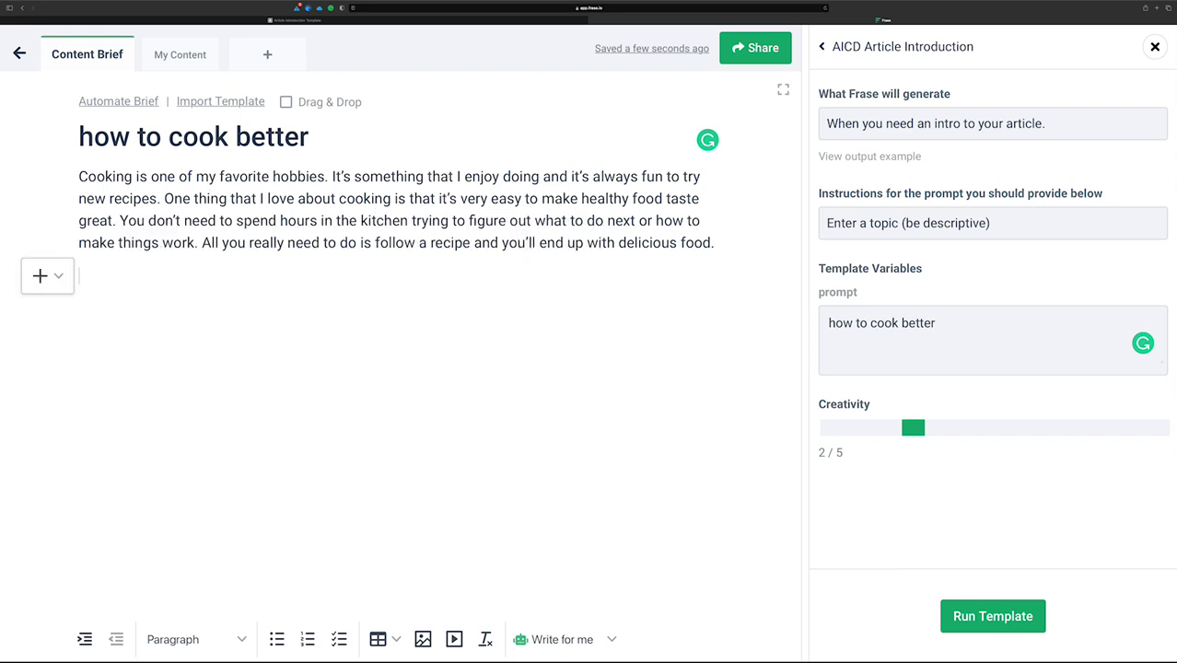
{"action": "key", "text": "BackSpace"}
{"action": "key", "text": "Return"}
{"action": "key", "text": "BackSpace"}
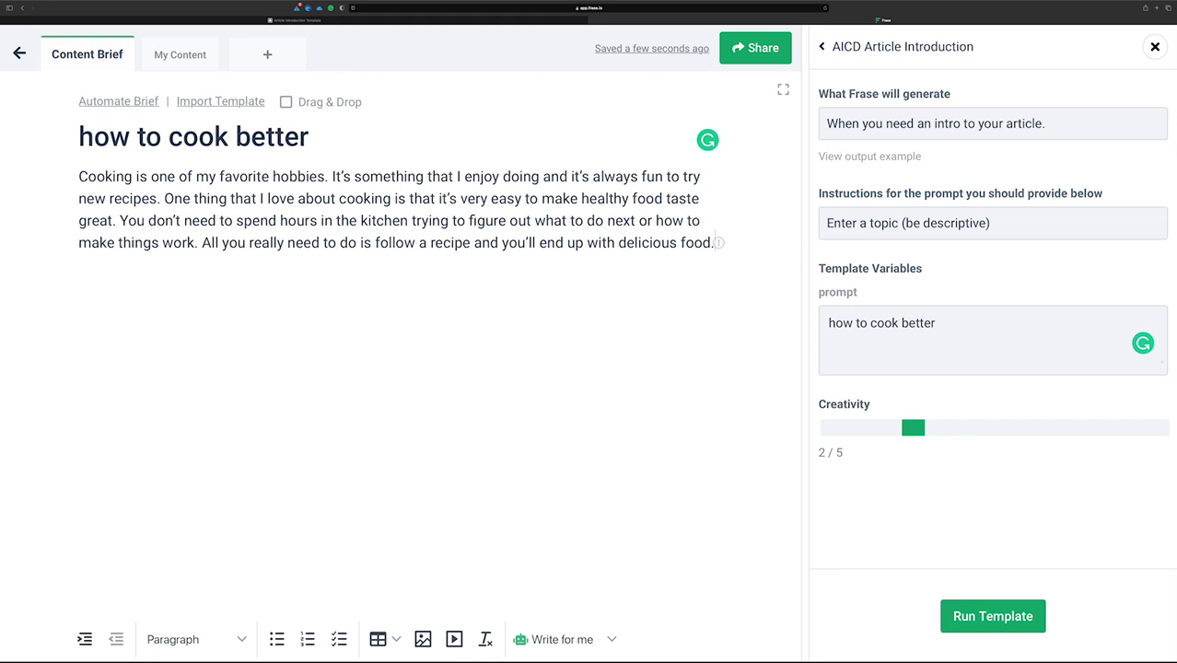
Return to the AI Templates list and open the AICD Outline template
{"action": "left_click", "coordinate": [821, 46]}
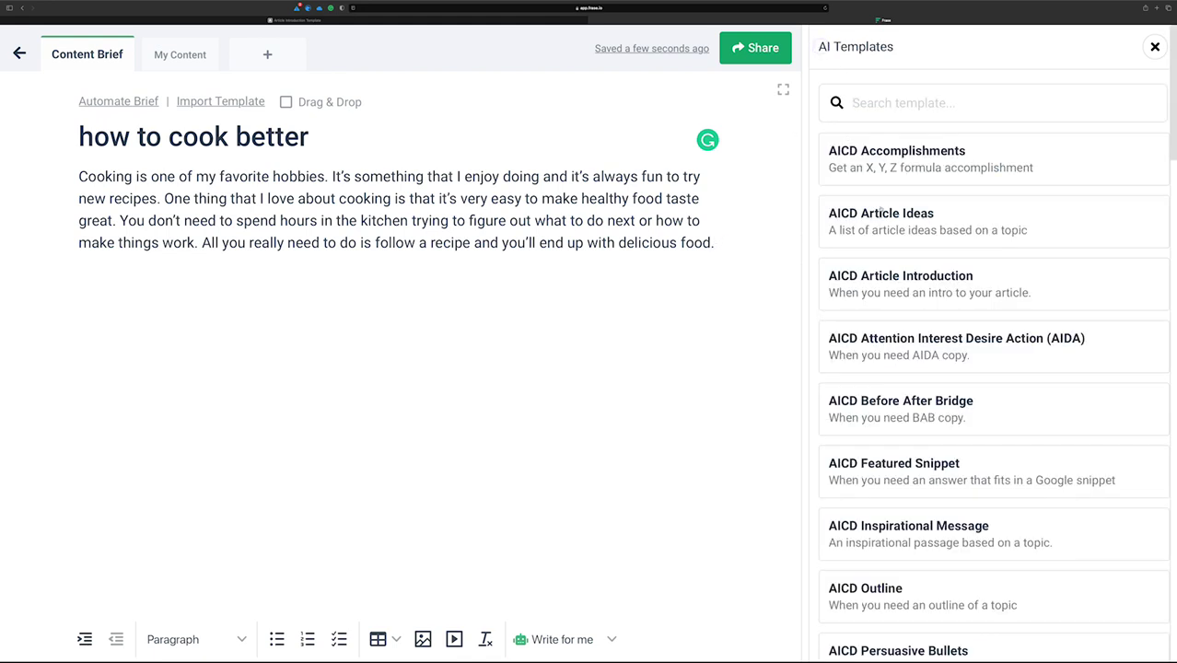
{"action": "scroll", "coordinate": [883, 292], "scroll_direction": "down", "scroll_amount": 3}
{"action": "left_click", "coordinate": [871, 419]}
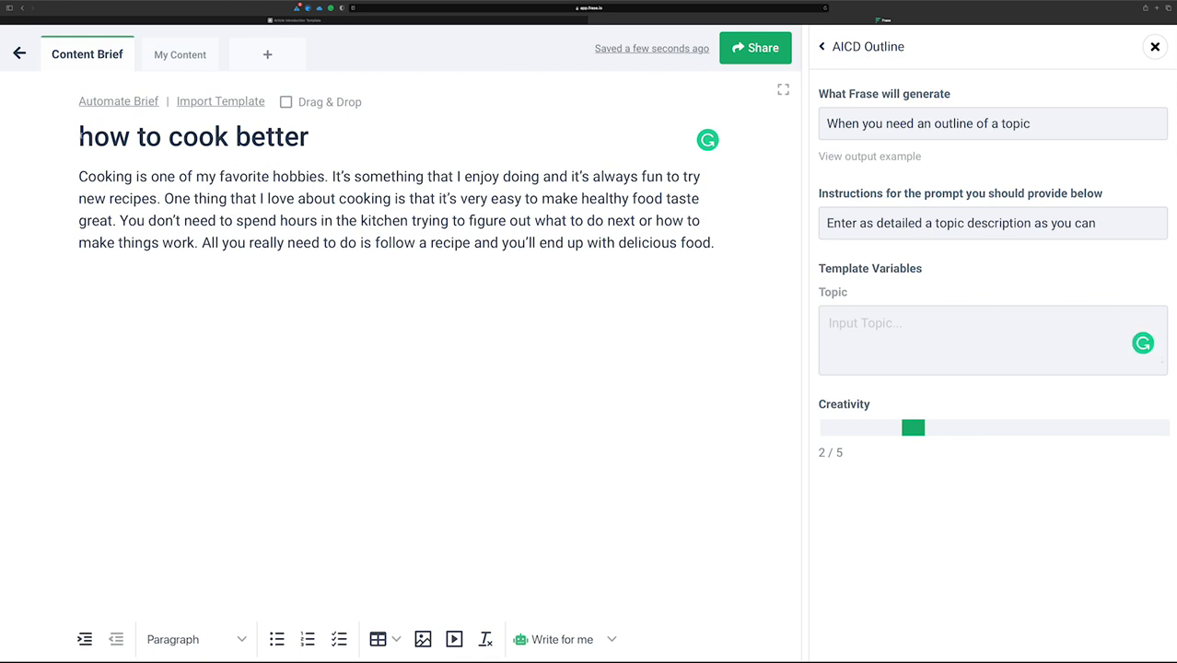
Fill the Topic variable with the document title followed by the introduction paragraph, and run the AICD Outline template
{"action": "left_click_drag", "start_coordinate": [80, 136], "coordinate": [355, 134]}
{"action": "key", "text": "ctrl+c"}
{"action": "left_click", "coordinate": [842, 333]}
{"action": "key", "text": "ctrl+v"}
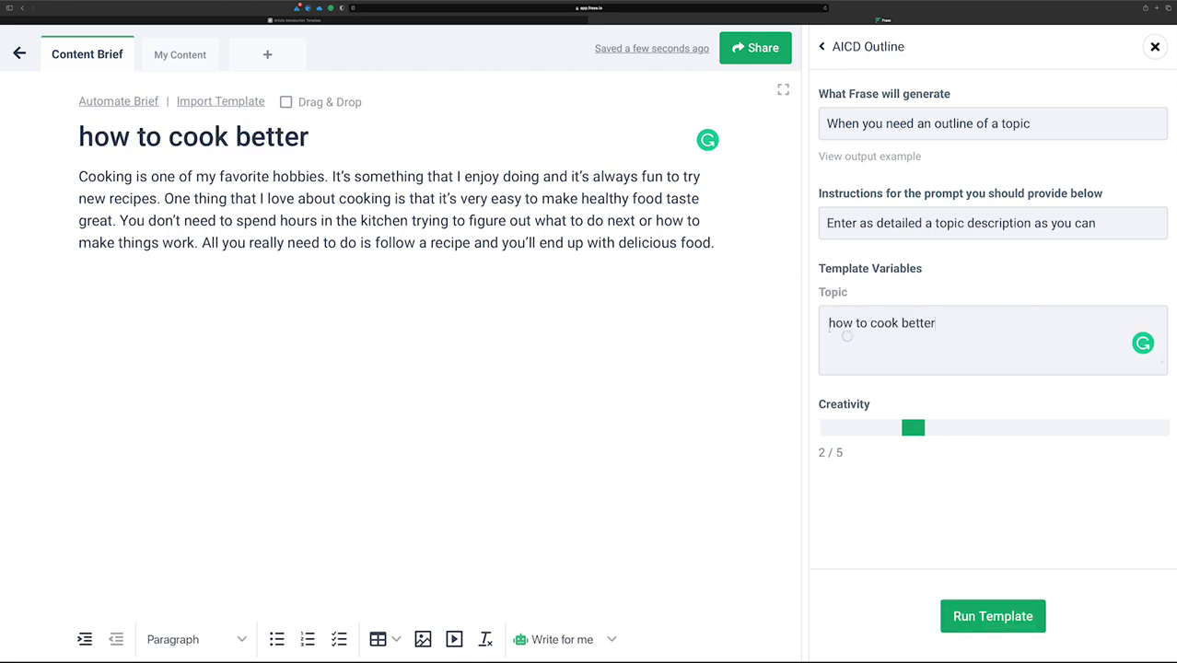
{"action": "left_click_drag", "start_coordinate": [714, 243], "coordinate": [79, 177]}
{"action": "key", "text": "ctrl+c"}
{"action": "left_click", "coordinate": [1014, 358]}
{"action": "key", "text": "ctrl+v"}
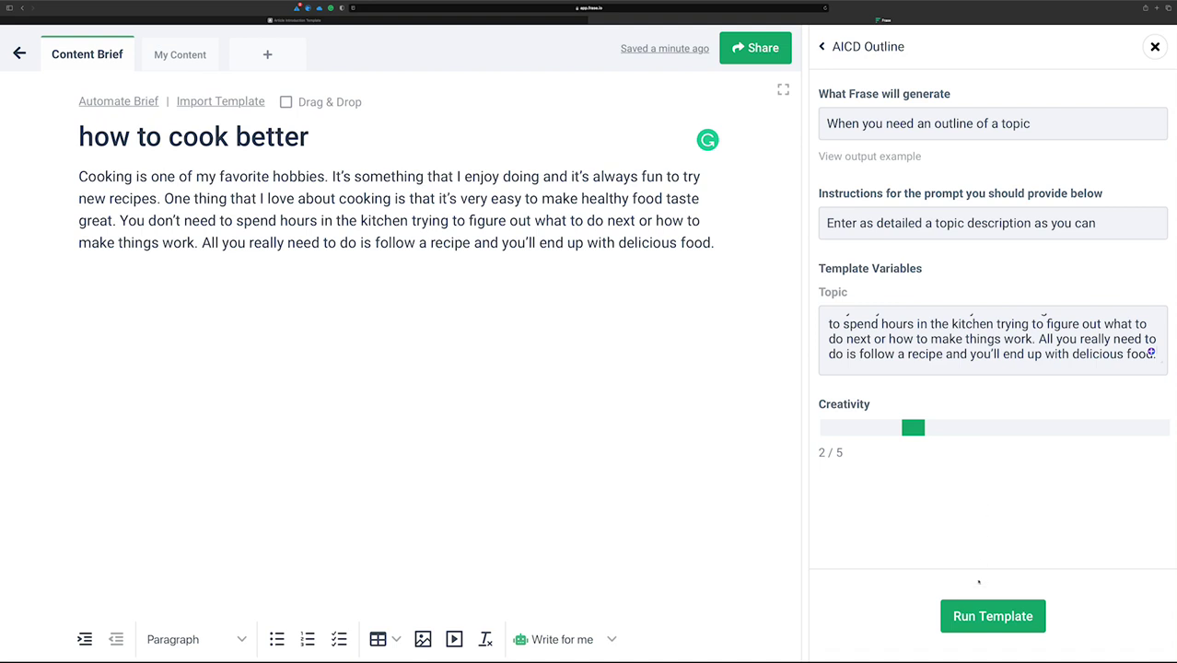
{"action": "left_click", "coordinate": [986, 614]}
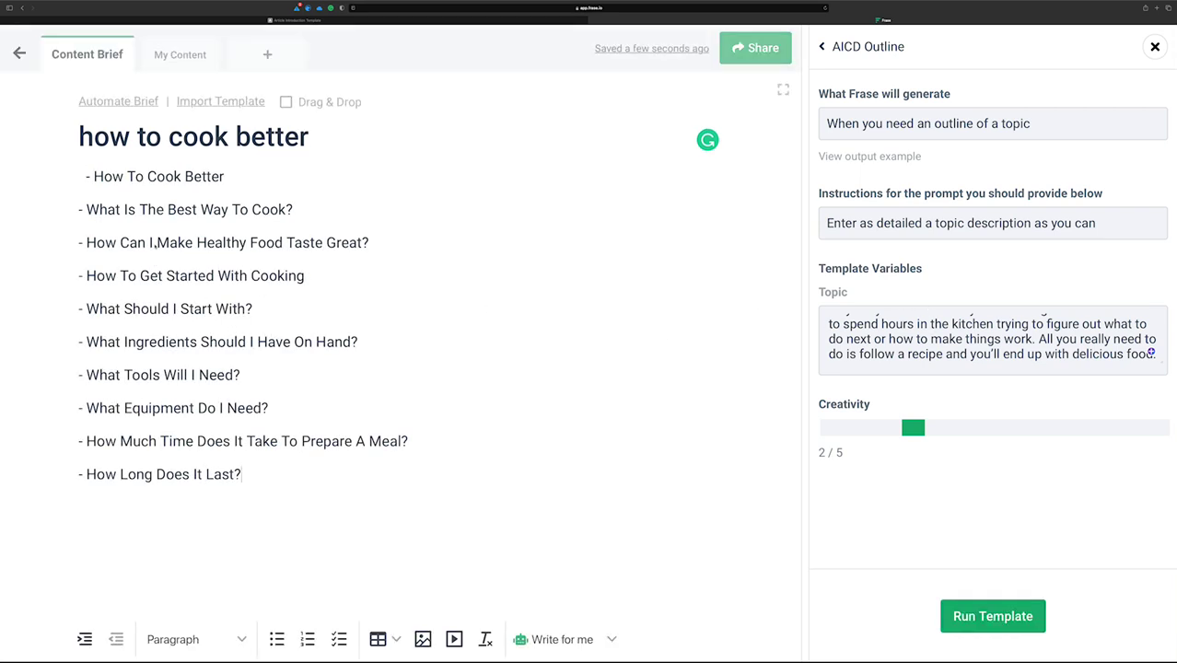
Restore the introduction paragraph above the outline from the Topic text, leaving out its leading "how to cook better"
{"action": "left_click", "coordinate": [87, 176]}
{"action": "key", "text": "BackSpace"}
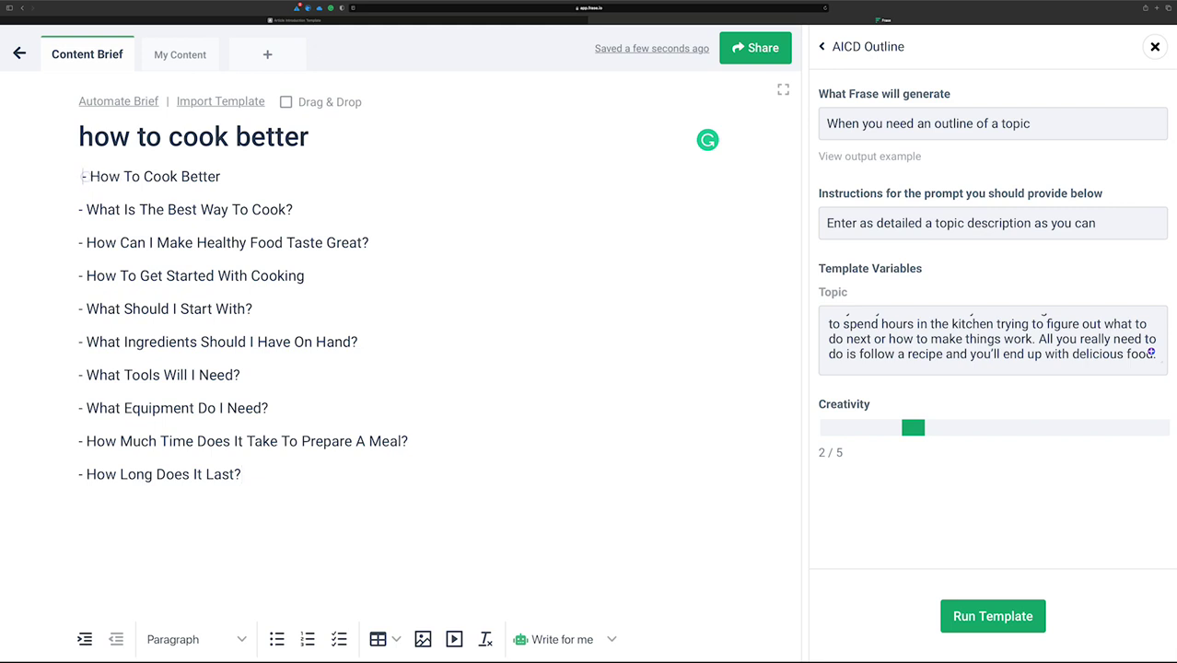
{"action": "key", "text": "Return"}
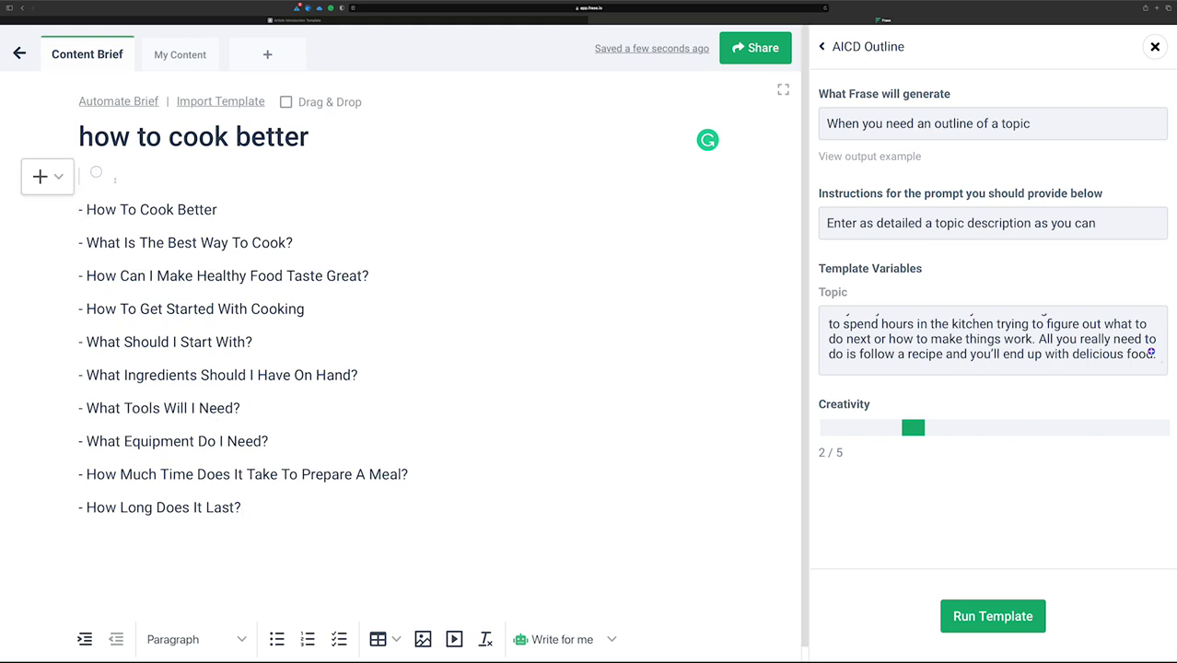
{"action": "triple_click", "coordinate": [988, 353]}
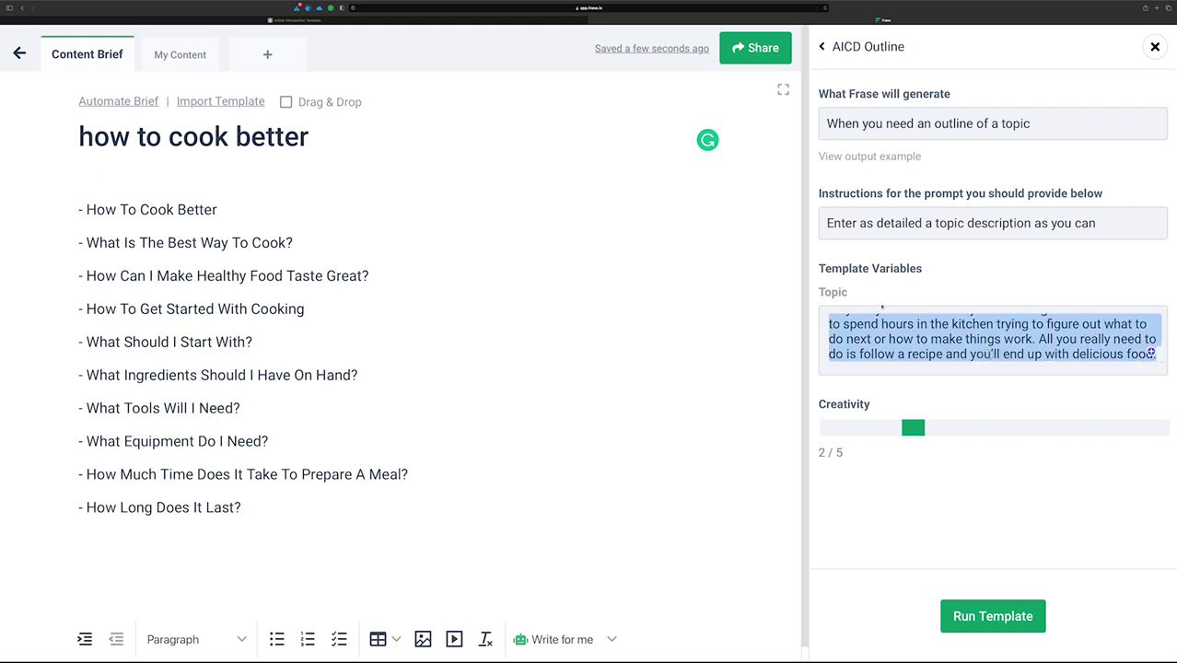
{"action": "left_click", "coordinate": [204, 173]}
{"action": "type", "text": "how to cook better Cooking is one of my favorite hobbies. It’s something that I enjoy doing and it’s always fun to try new recipes. One thing that I love about cooking is that it’s very easy to make healthy food taste great. You don’t need to spend hours in the kitchen trying to figure out what to do next or how to make things work. All you really need to do is follow a recipe and you’ll end up with delicious food."}
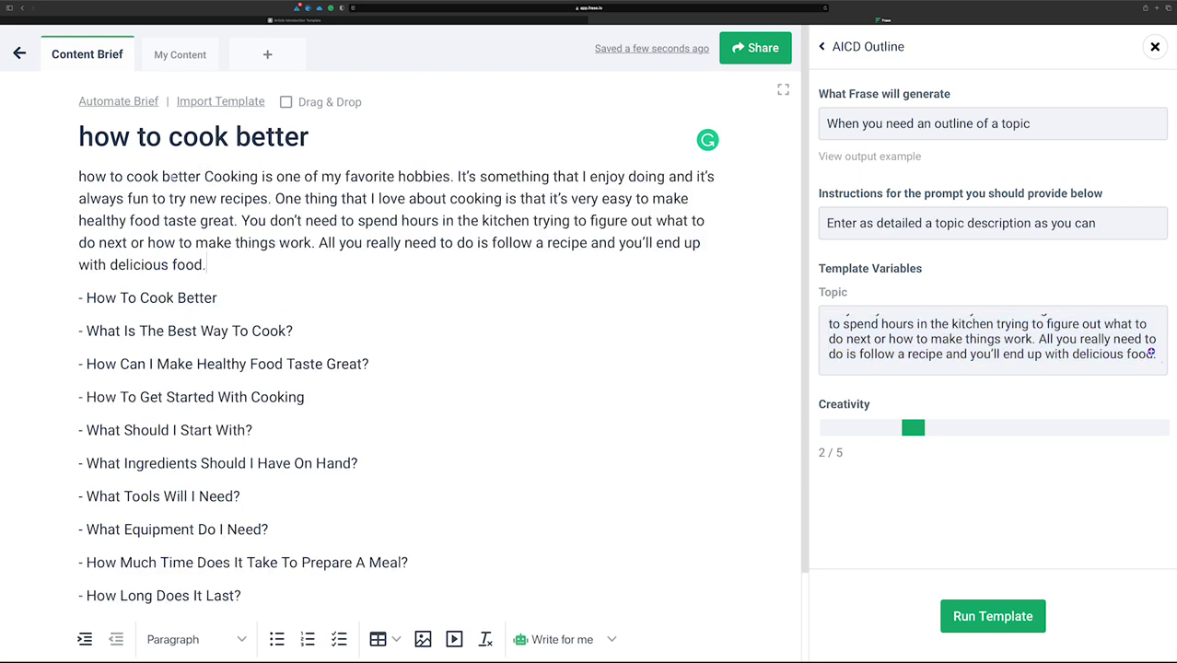
{"action": "left_click_drag", "start_coordinate": [205, 175], "coordinate": [79, 176]}
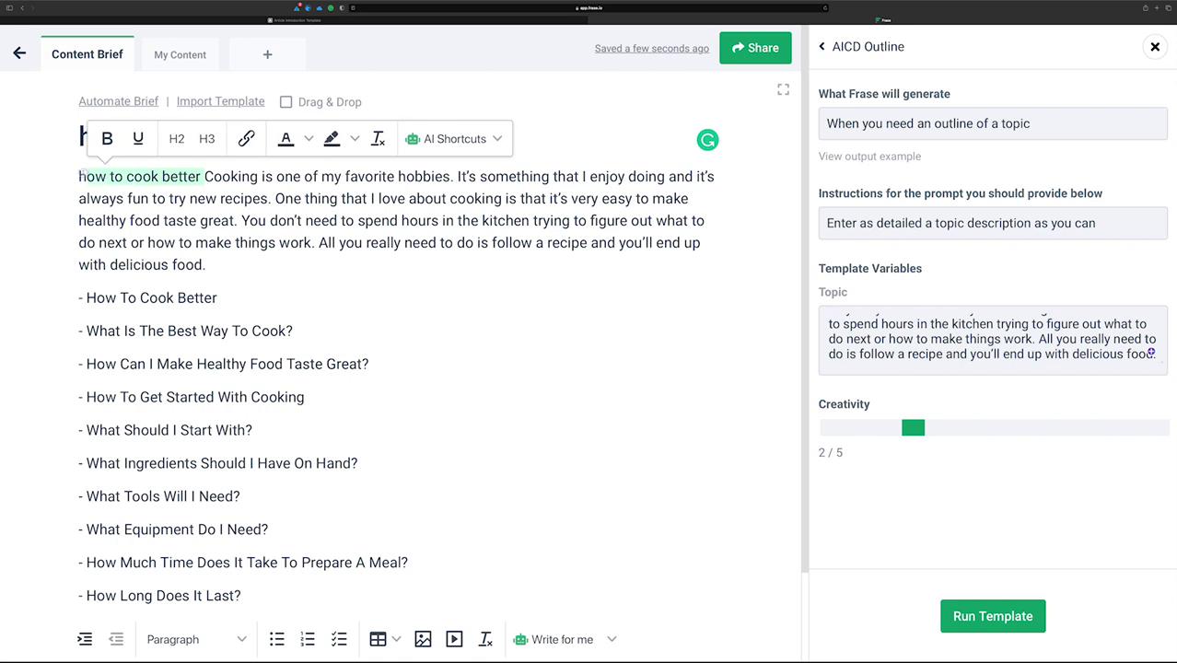
{"action": "key", "text": "BackSpace"}
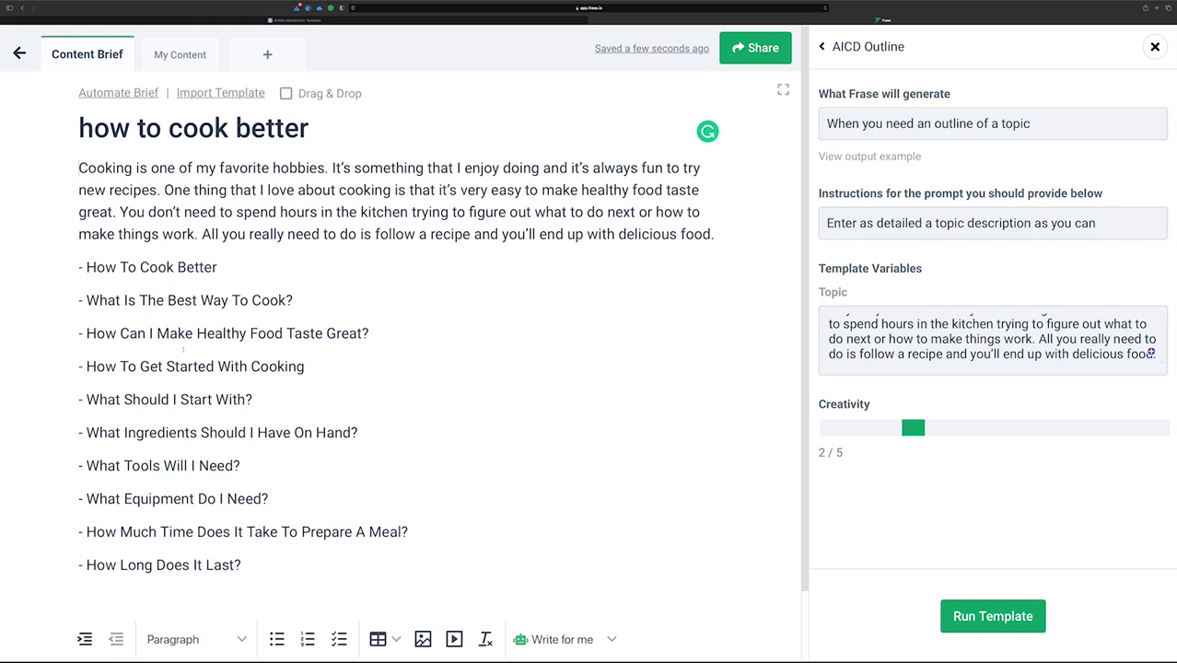
Insert an empty line beneath each of the first three outline headings, "What Should I Start With?" and "What Ingredients Should I Have On Hand?"
{"action": "scroll", "coordinate": [171, 335], "scroll_direction": "down", "scroll_amount": 2}
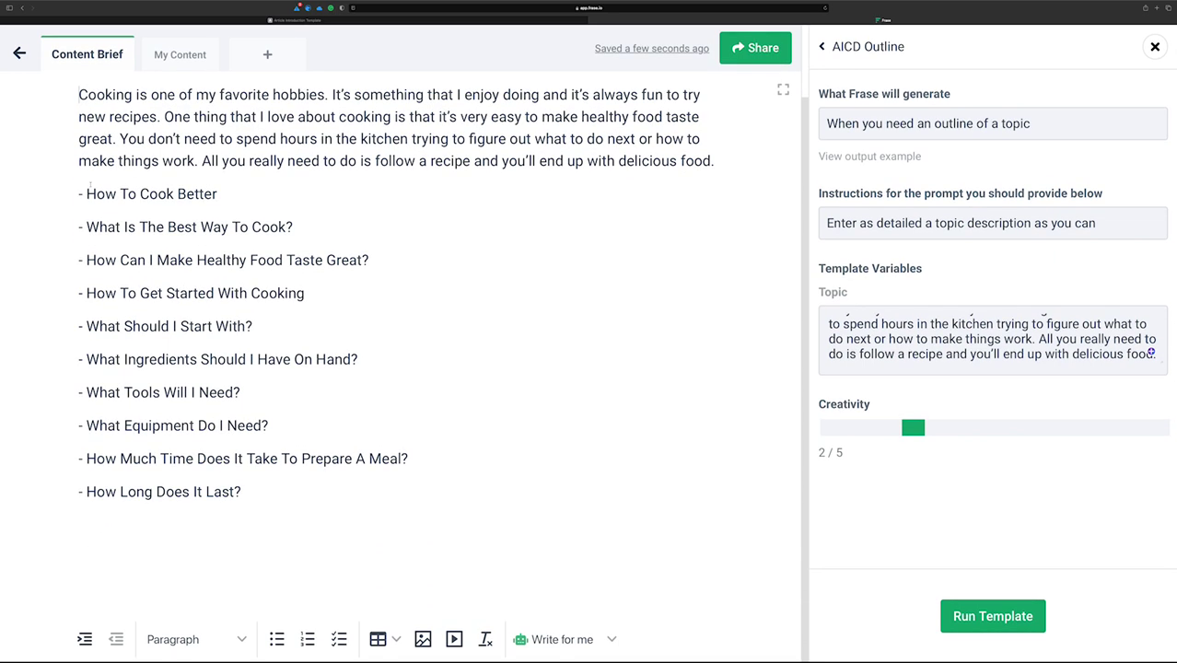
{"action": "scroll", "coordinate": [164, 195], "scroll_direction": "up", "scroll_amount": 2}
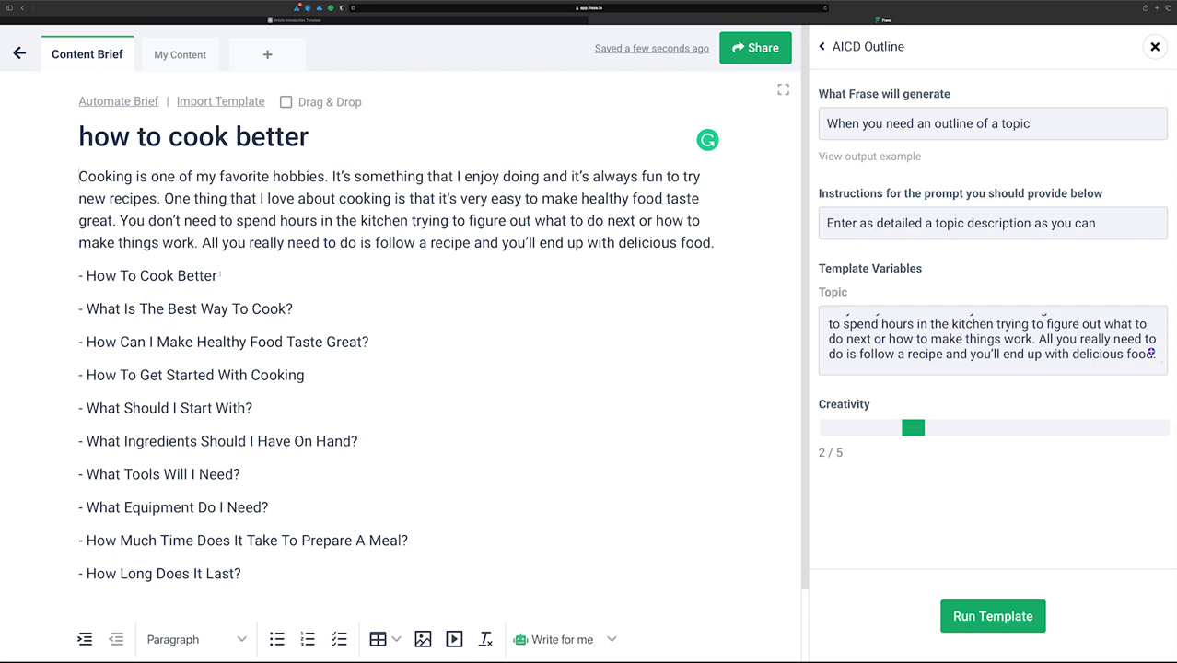
{"action": "key", "text": "Return"}
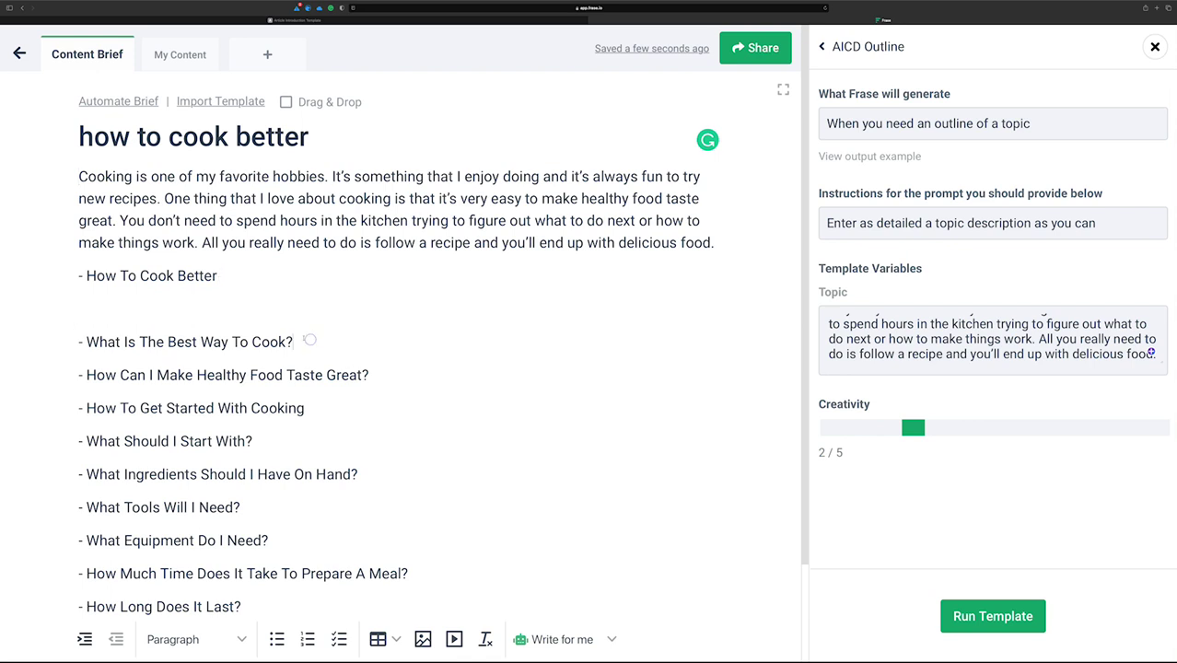
{"action": "key", "text": "Return"}
{"action": "left_click", "coordinate": [377, 405]}
{"action": "key", "text": "Return"}
{"action": "key", "text": "Return"}
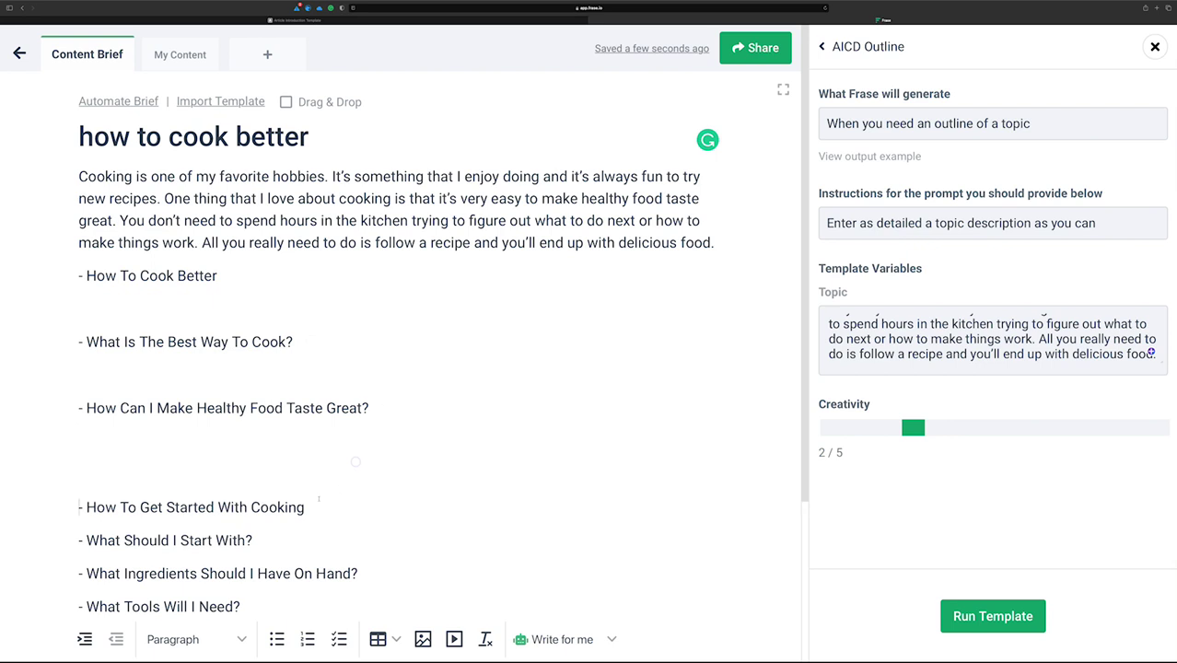
{"action": "key", "text": "BackSpace"}
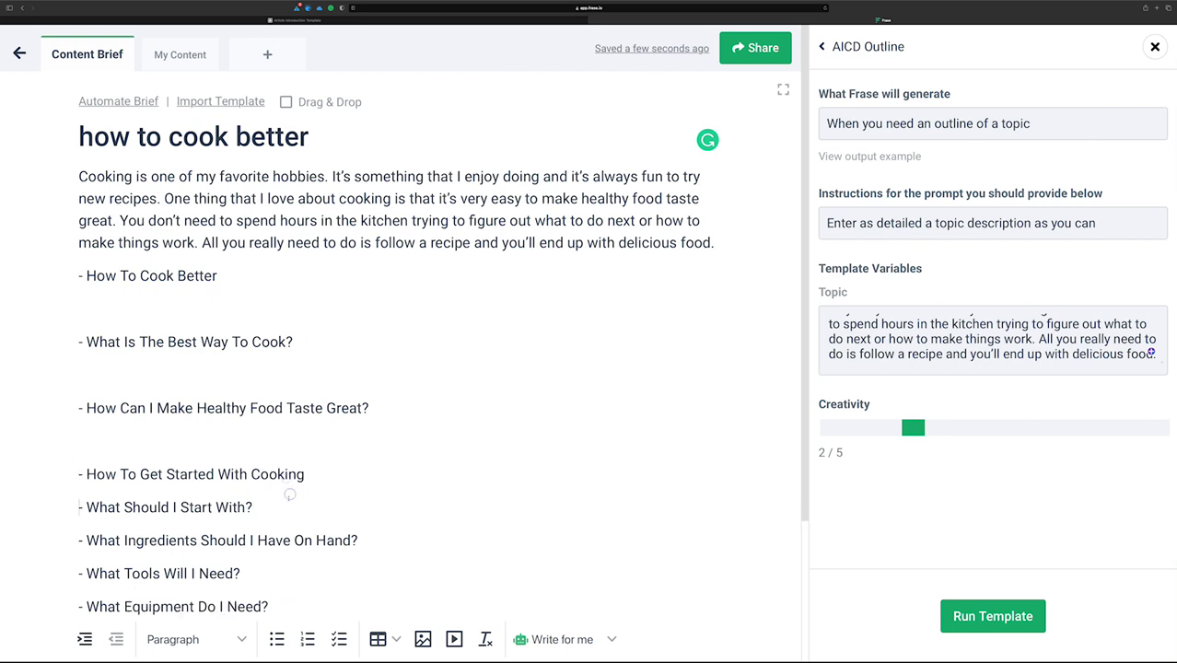
{"action": "left_click", "coordinate": [289, 494]}
{"action": "key", "text": "Return"}
{"action": "left_click", "coordinate": [374, 568]}
{"action": "key", "text": "Return"}
Insert an empty line beneath the tools, equipment and meal preparation time headings and beneath "How To Get Started With Cooking"
{"action": "scroll", "coordinate": [374, 561], "scroll_direction": "down", "scroll_amount": 2}
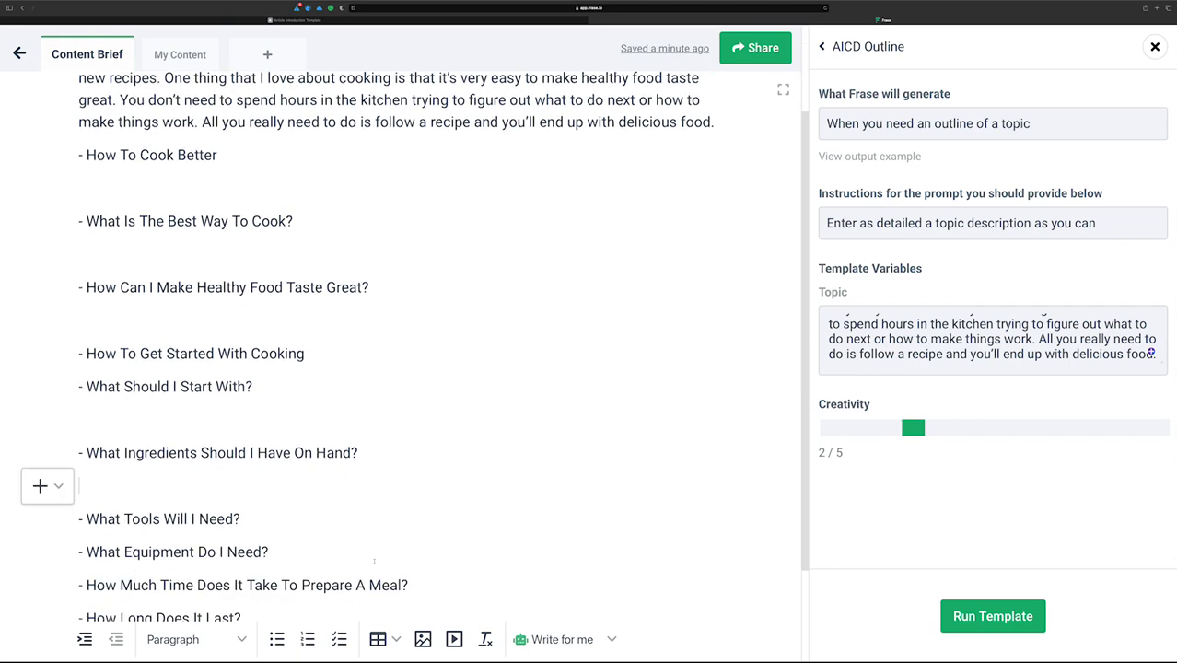
{"action": "left_click", "coordinate": [249, 500]}
{"action": "key", "text": "Return"}
{"action": "left_click", "coordinate": [284, 564]}
{"action": "key", "text": "Return"}
{"action": "scroll", "coordinate": [352, 542], "scroll_direction": "down", "scroll_amount": 1}
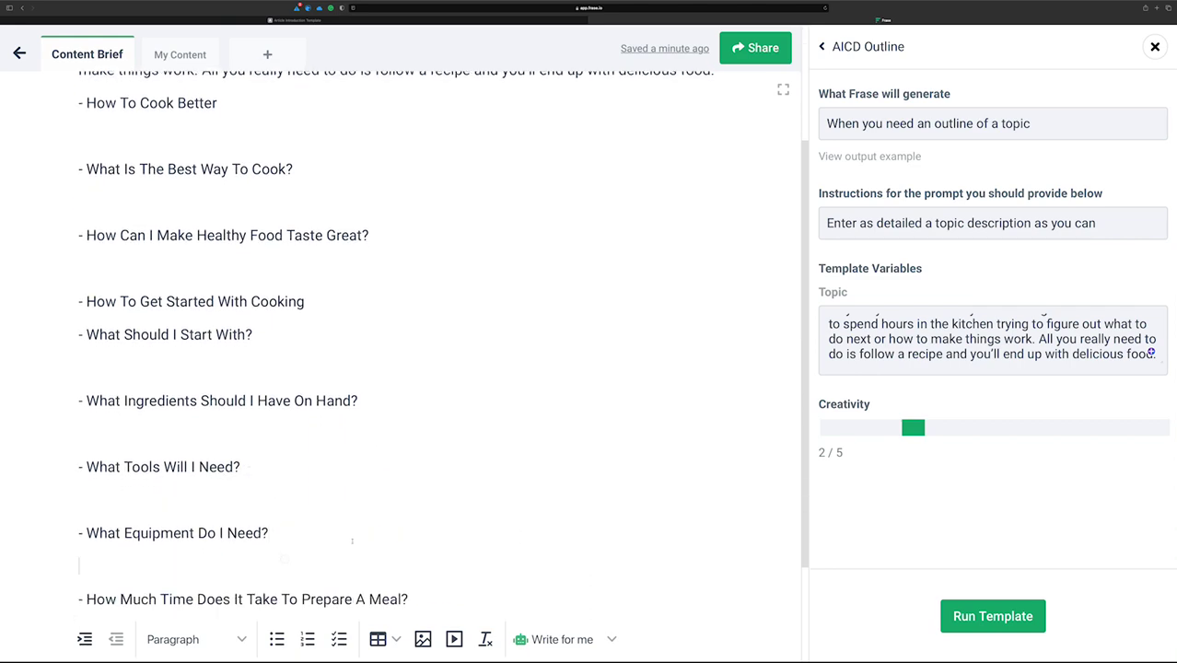
{"action": "scroll", "coordinate": [352, 542], "scroll_direction": "down", "scroll_amount": 2}
{"action": "left_click", "coordinate": [439, 474]}
{"action": "key", "text": "Return"}
{"action": "scroll", "coordinate": [380, 478], "scroll_direction": "up", "scroll_amount": 1}
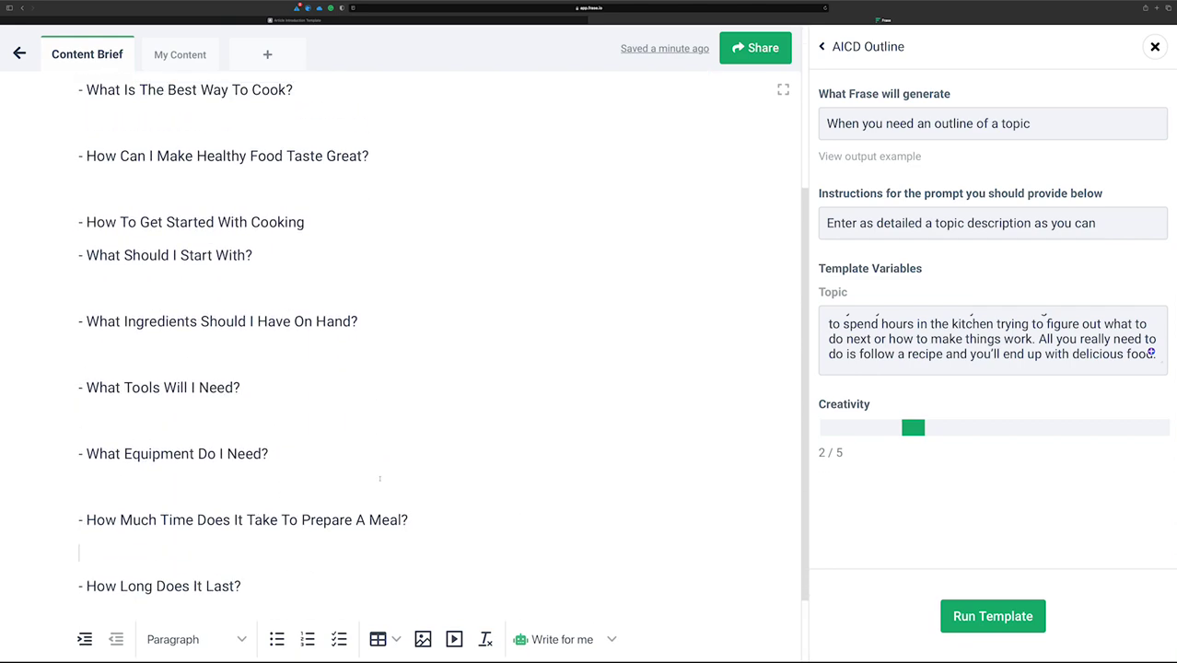
{"action": "scroll", "coordinate": [380, 479], "scroll_direction": "up", "scroll_amount": 4}
{"action": "left_click", "coordinate": [343, 406]}
{"action": "key", "text": "Return"}
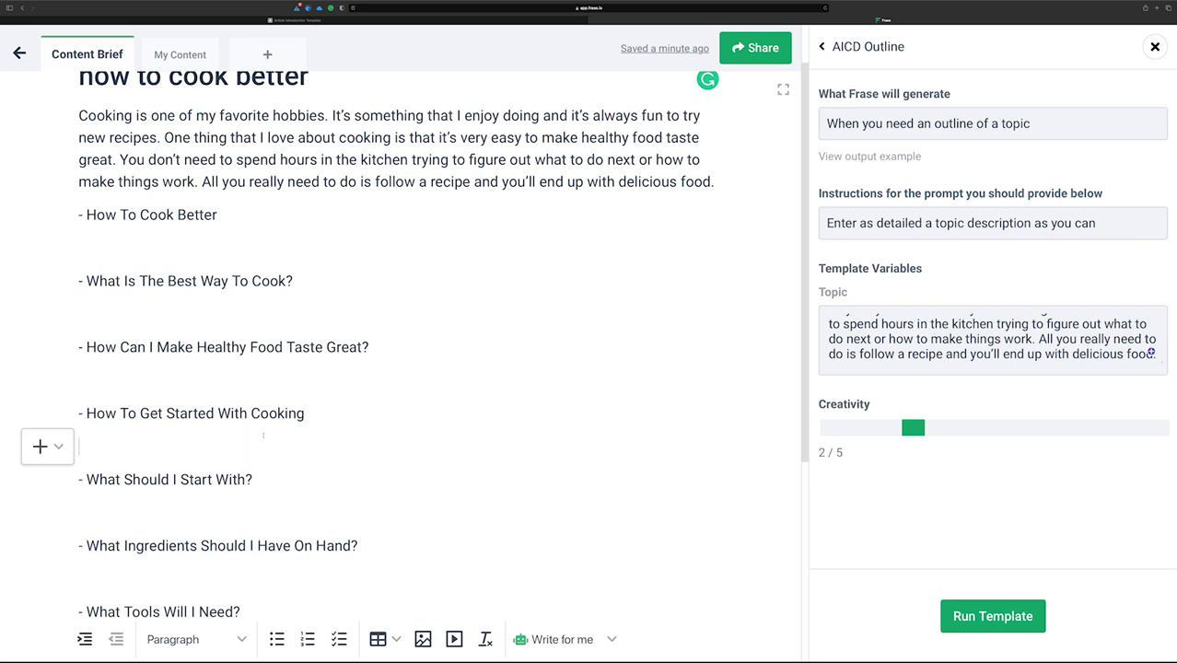
Delete the "How To Cook Better" outline heading and remove the dash before "What Is The Best Way To Cook?"
{"action": "left_click_drag", "start_coordinate": [217, 214], "coordinate": [86, 215]}
{"action": "scroll", "coordinate": [87, 214], "scroll_direction": "up", "scroll_amount": 1}
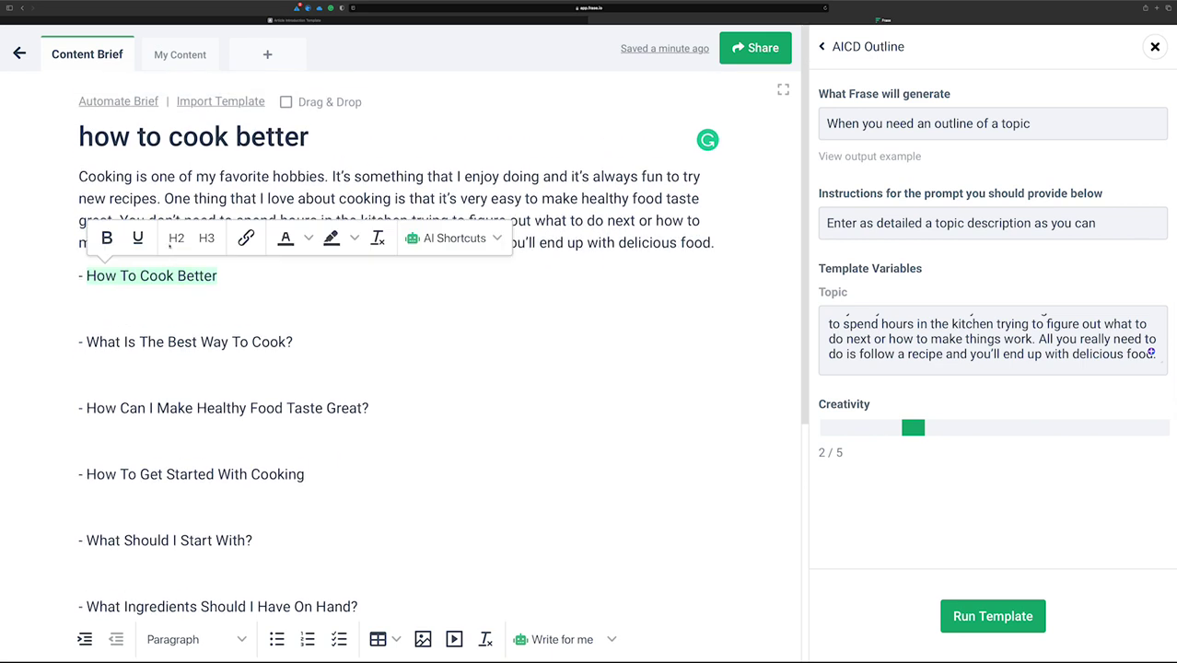
{"action": "triple_click", "coordinate": [79, 277]}
{"action": "key", "text": "BackSpace"}
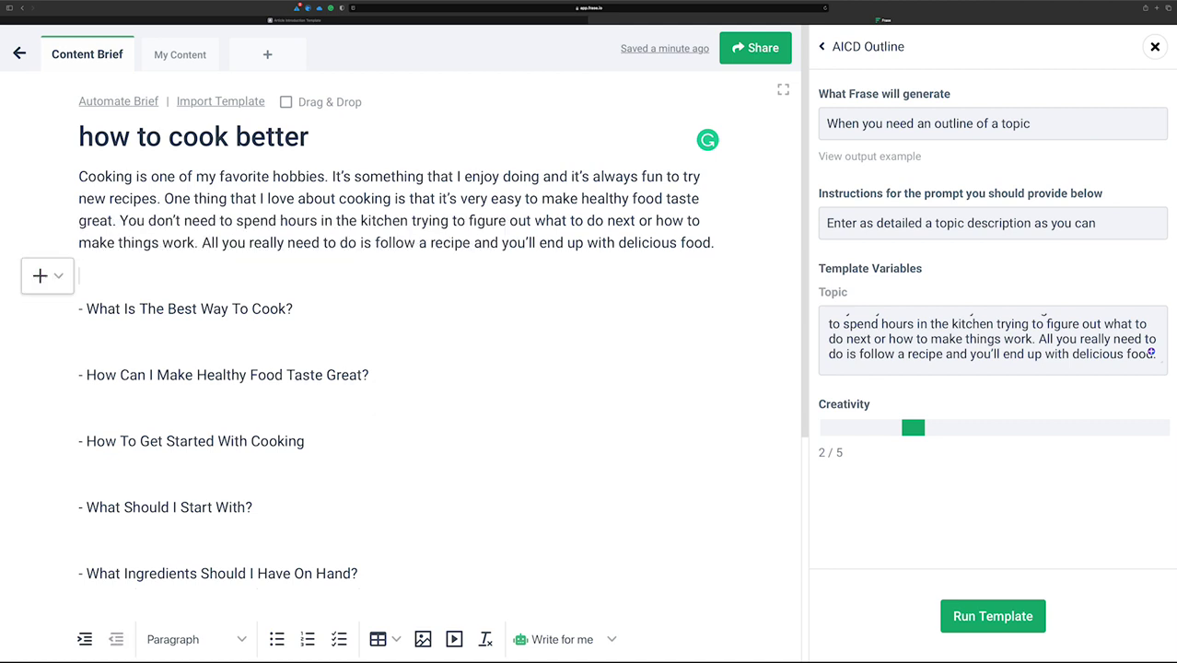
{"action": "key", "text": "BackSpace"}
{"action": "key", "text": "Return"}
{"action": "key", "text": "shift+Right"}
{"action": "key", "text": "shift+Right"}
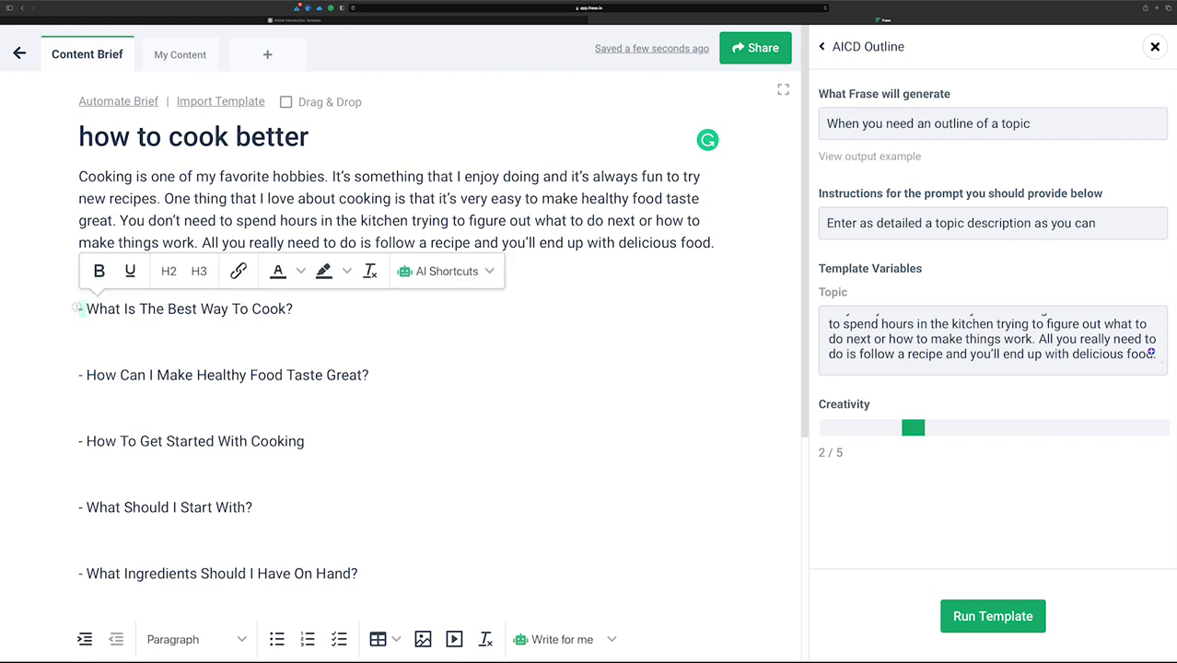
{"action": "key", "text": "BackSpace"}
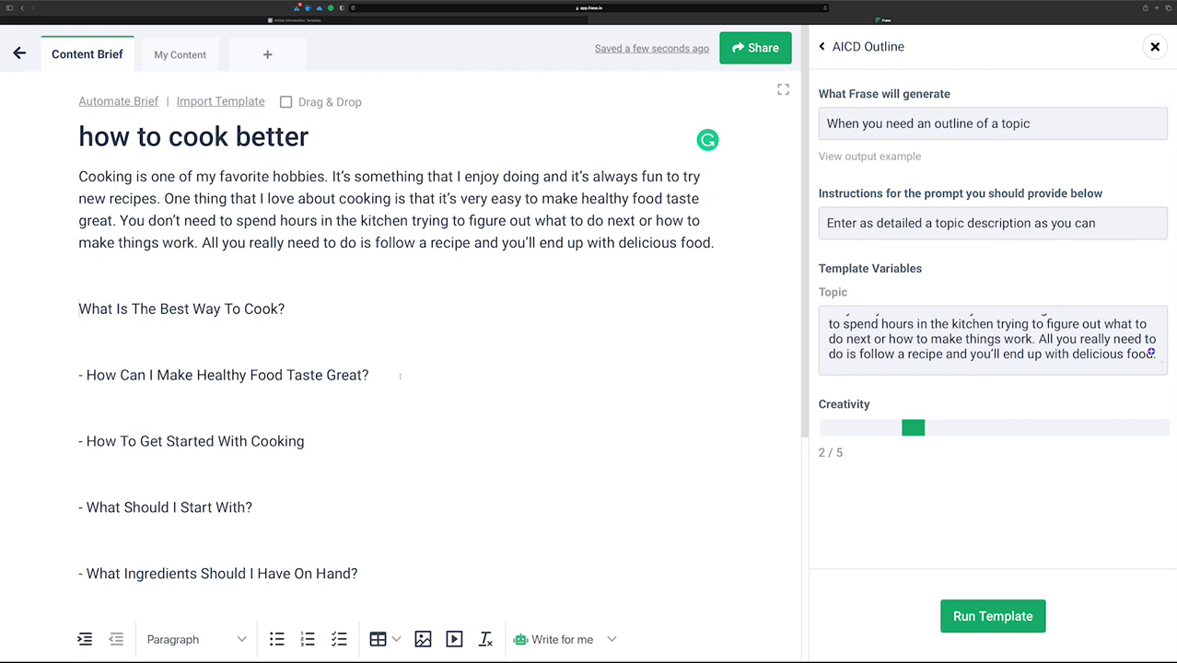
Below "What Should I Start With?", add the command line "/frase write a AICD Outline about What Should I Start With?"
{"action": "left_click_drag", "start_coordinate": [288, 508], "coordinate": [110, 508]}
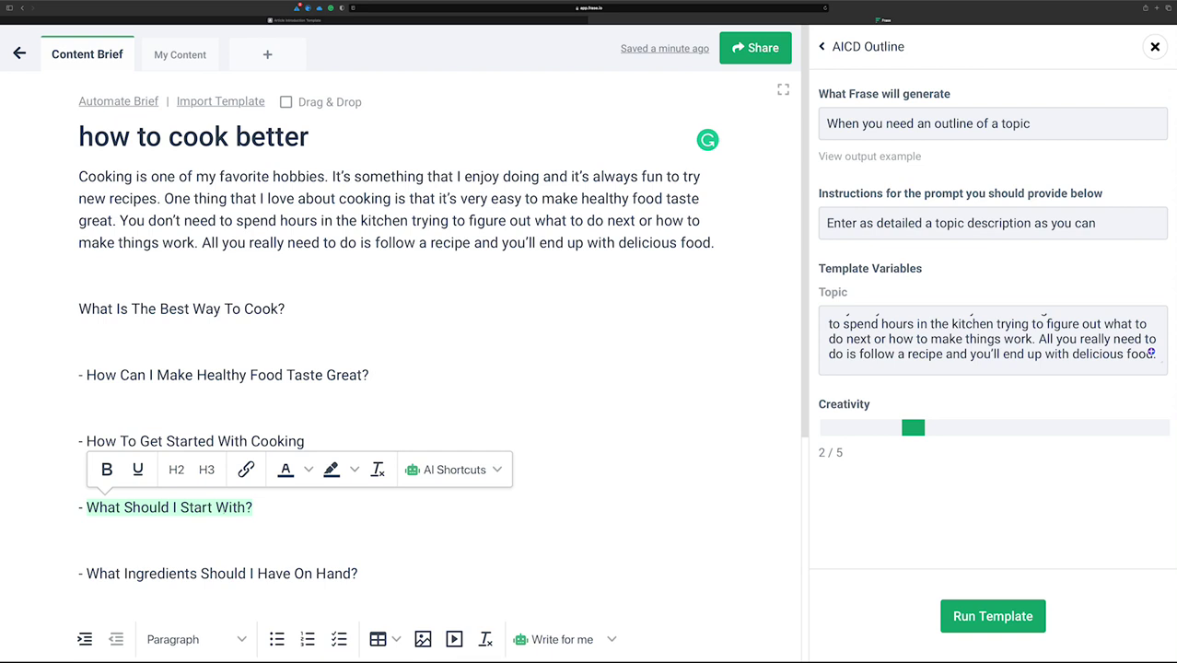
{"action": "left_click", "coordinate": [305, 512]}
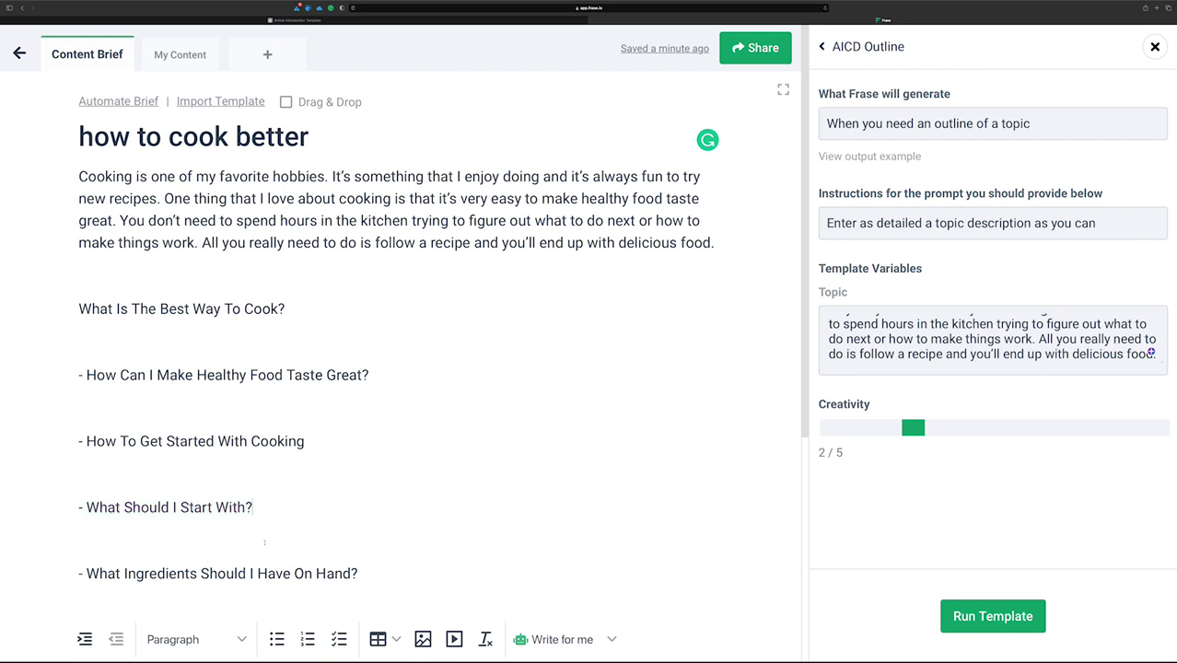
{"action": "scroll", "coordinate": [264, 542], "scroll_direction": "down", "scroll_amount": 2}
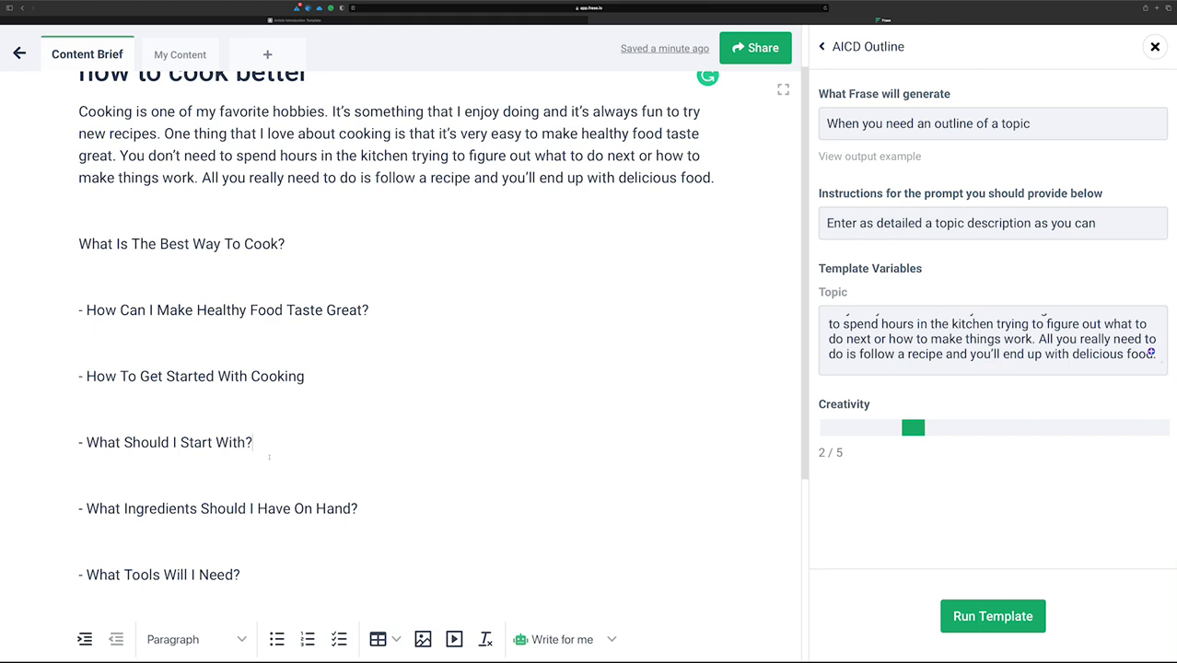
{"action": "key", "text": "Return"}
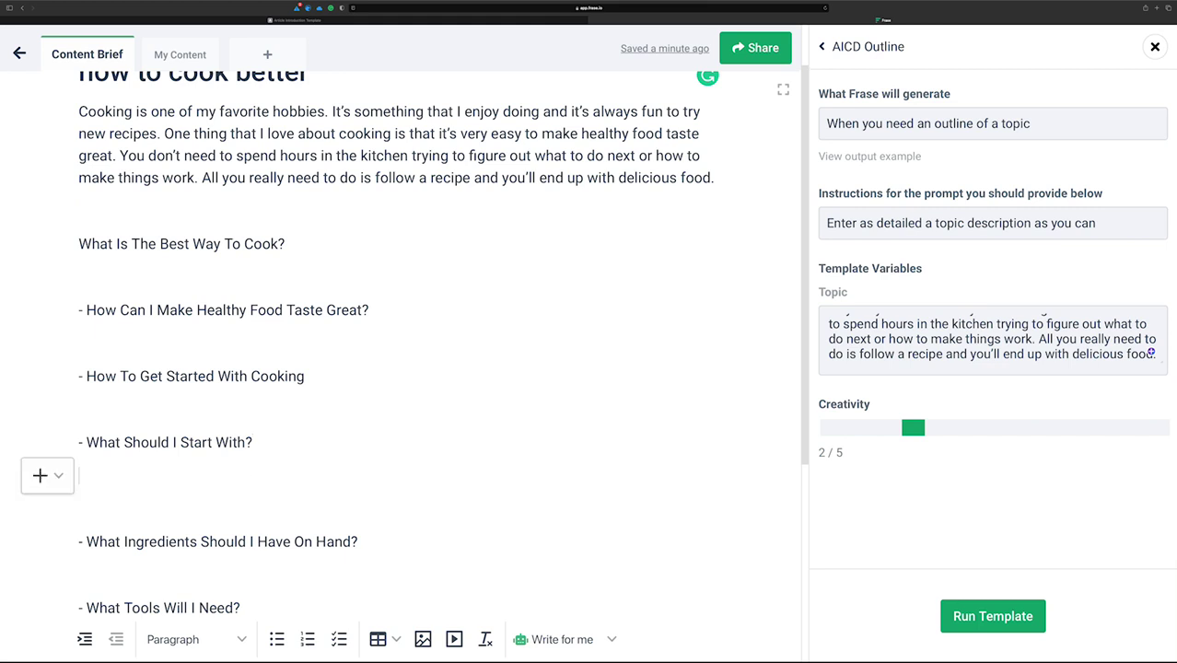
{"action": "type", "text": "/frase"}
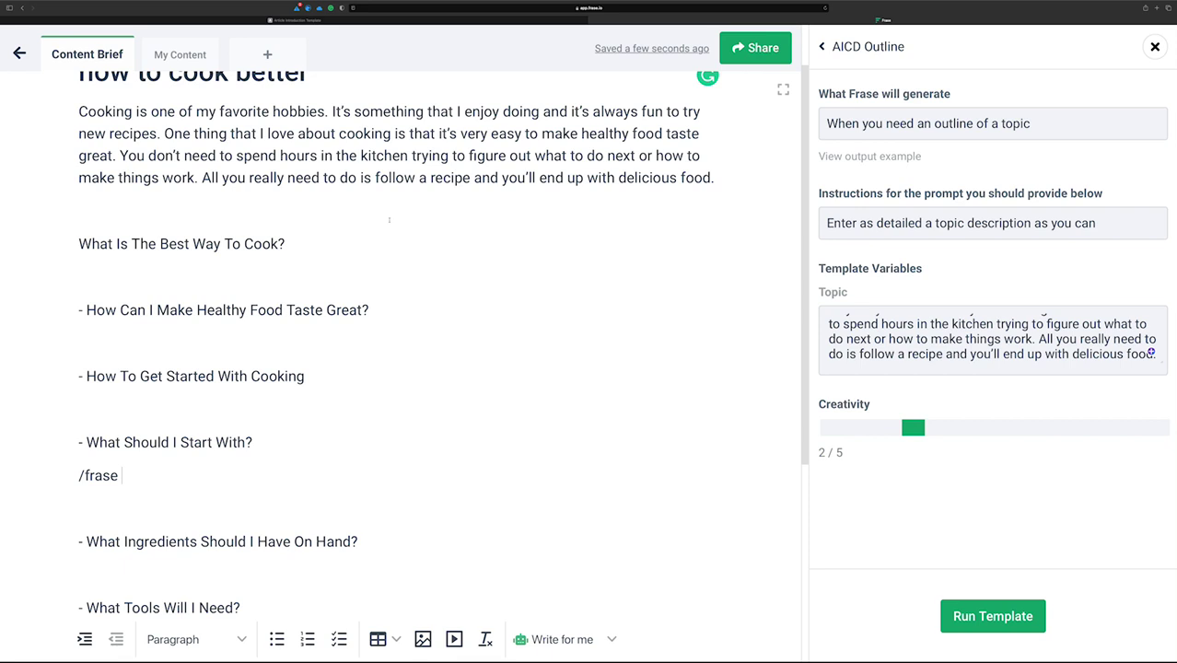
{"action": "type", "text": "write a AICD OU"}
{"action": "type", "text": "line "}
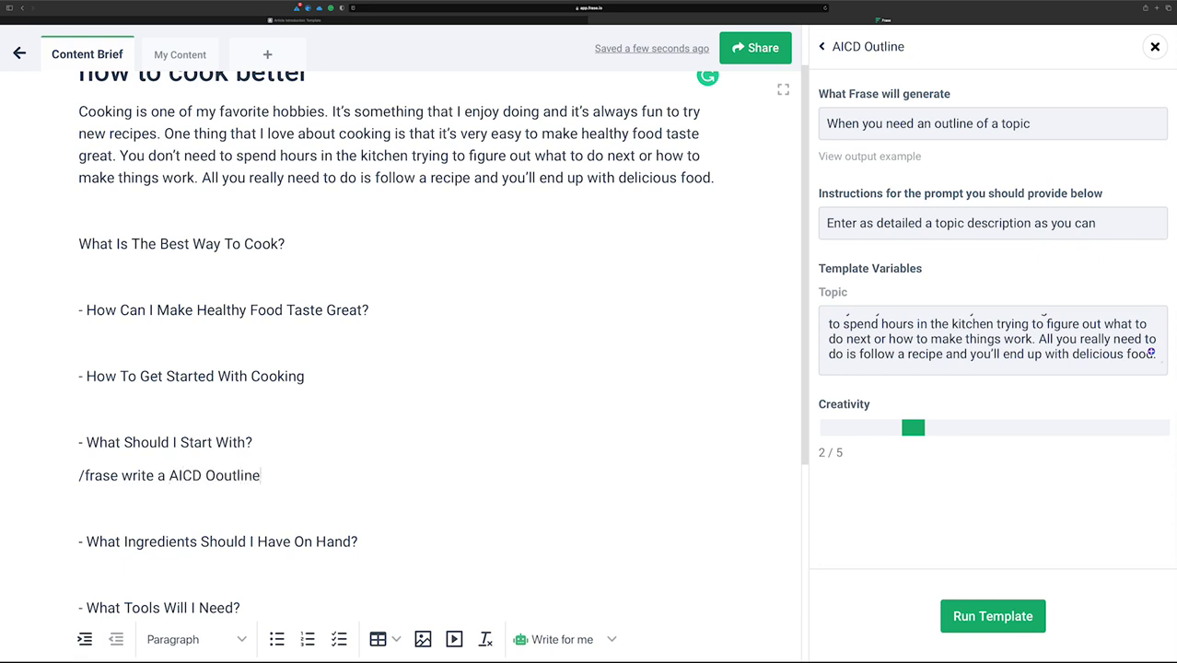
{"action": "type", "text": "about"}
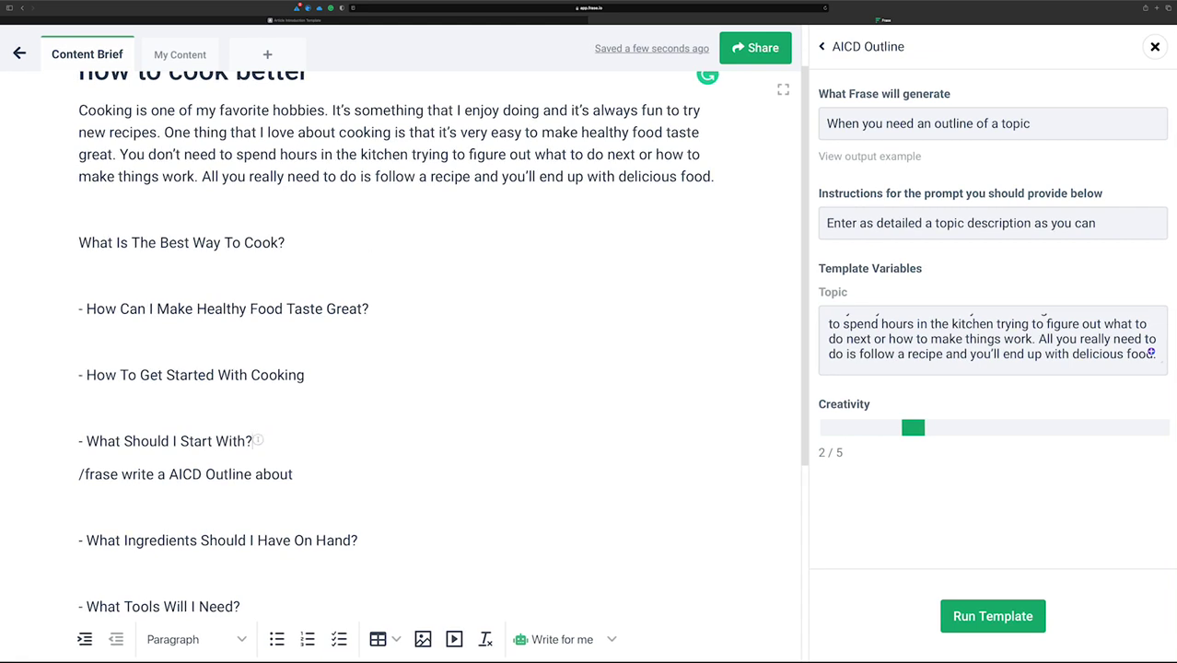
{"action": "left_click_drag", "start_coordinate": [254, 442], "coordinate": [86, 441]}
{"action": "key", "text": "ctrl+c"}
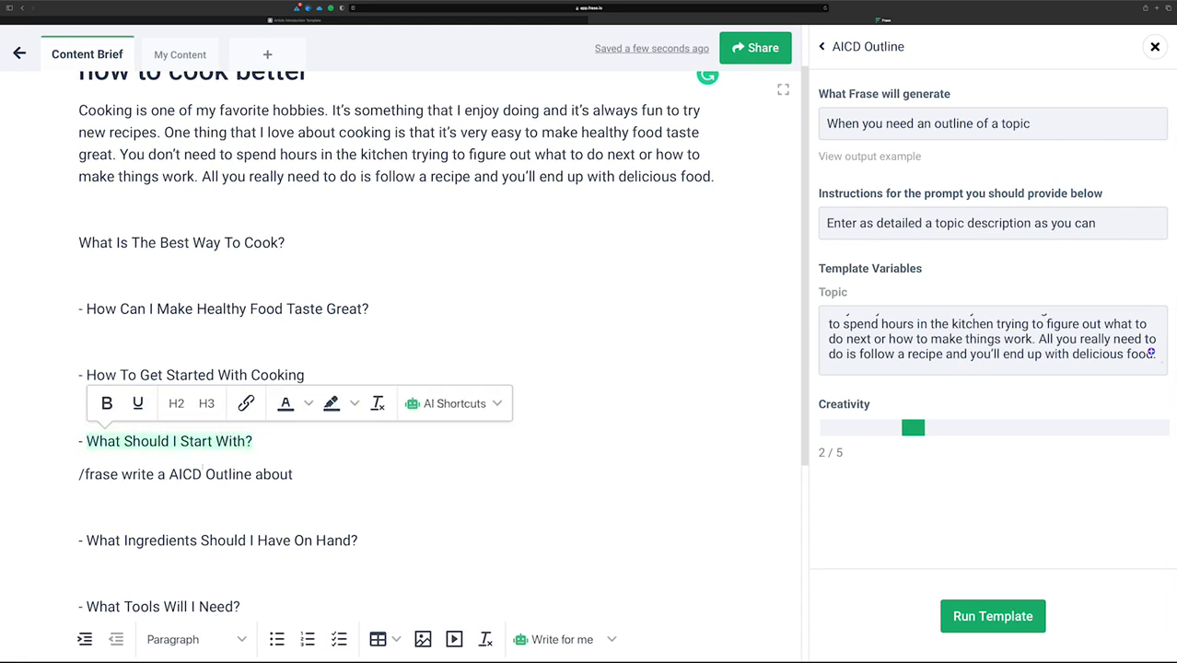
{"action": "left_click", "coordinate": [322, 474]}
{"action": "key", "text": "ctrl+v"}
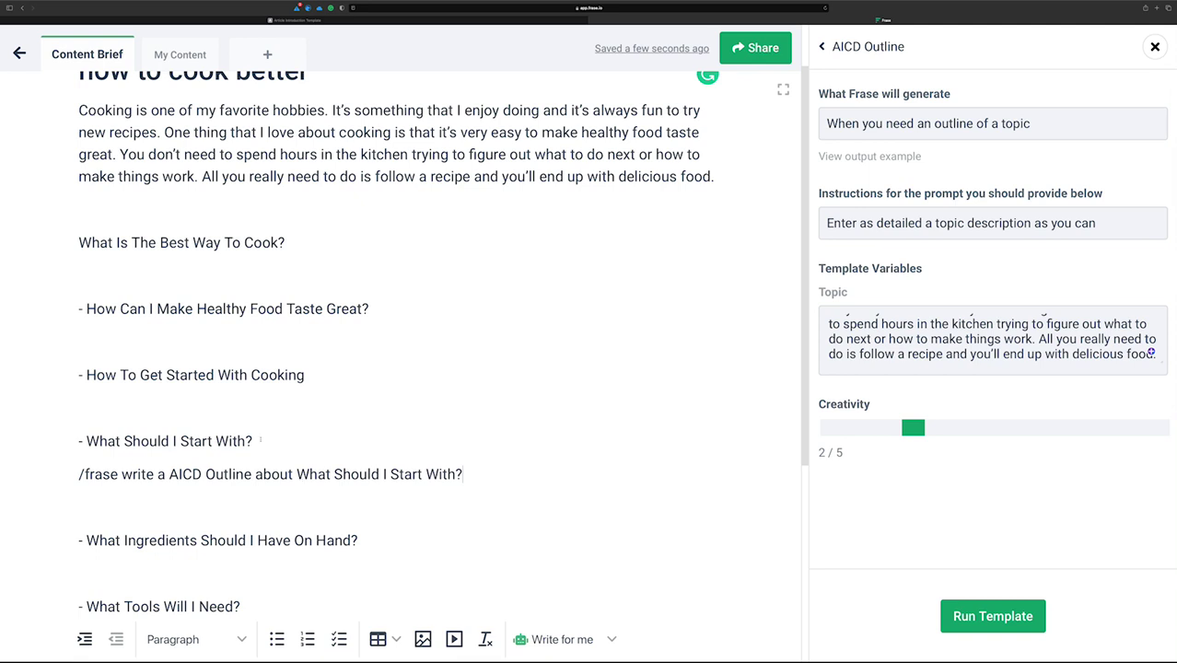
Reword the question at the end of the /frase command to "Where Should I Start?"
{"action": "left_click_drag", "start_coordinate": [254, 442], "coordinate": [85, 441]}
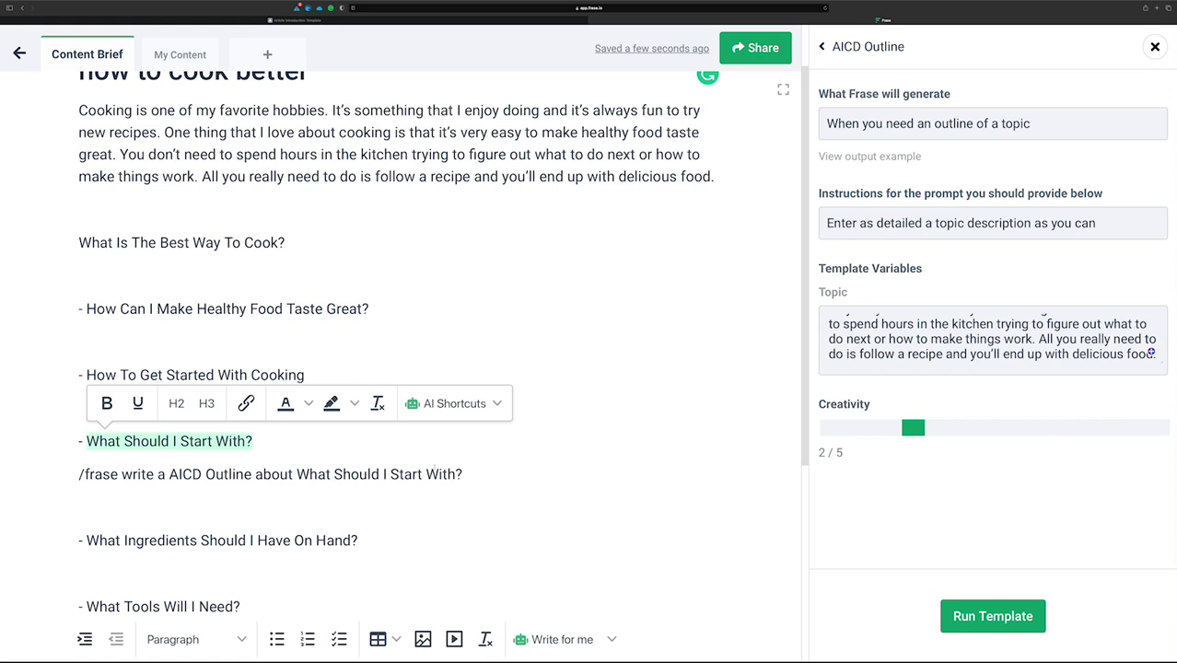
{"action": "left_click_drag", "start_coordinate": [463, 475], "coordinate": [296, 474]}
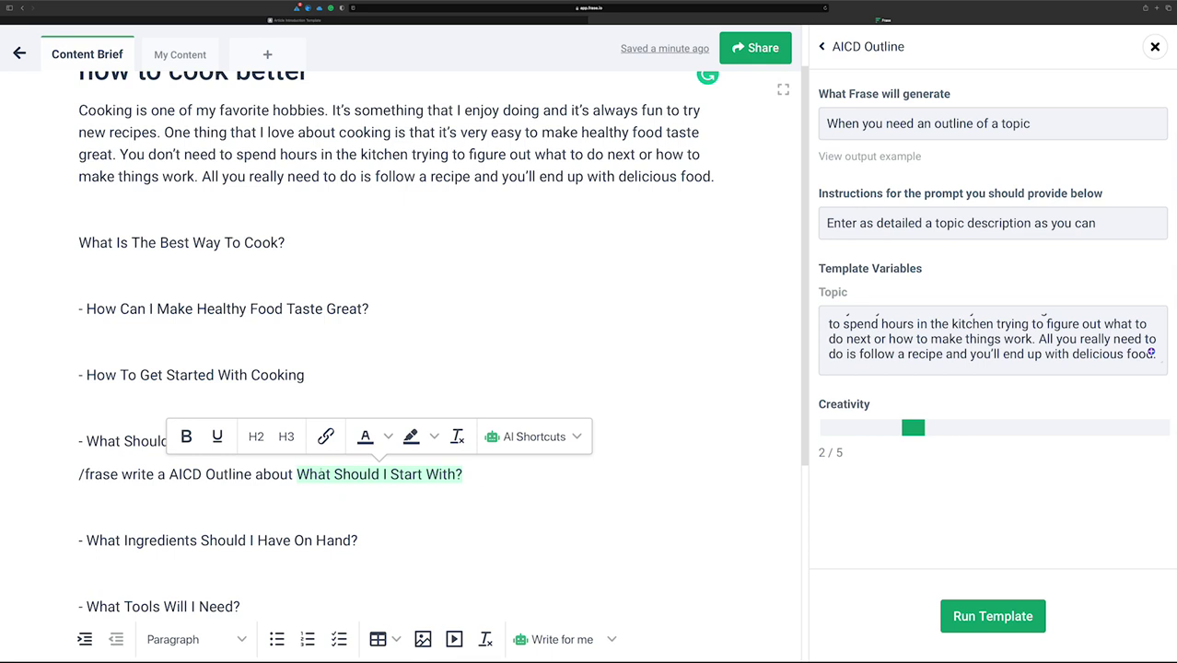
{"action": "left_click_drag", "start_coordinate": [390, 475], "coordinate": [398, 475]}
{"action": "left_click_drag", "start_coordinate": [314, 474], "coordinate": [329, 474]}
{"action": "type", "text": "ere"}
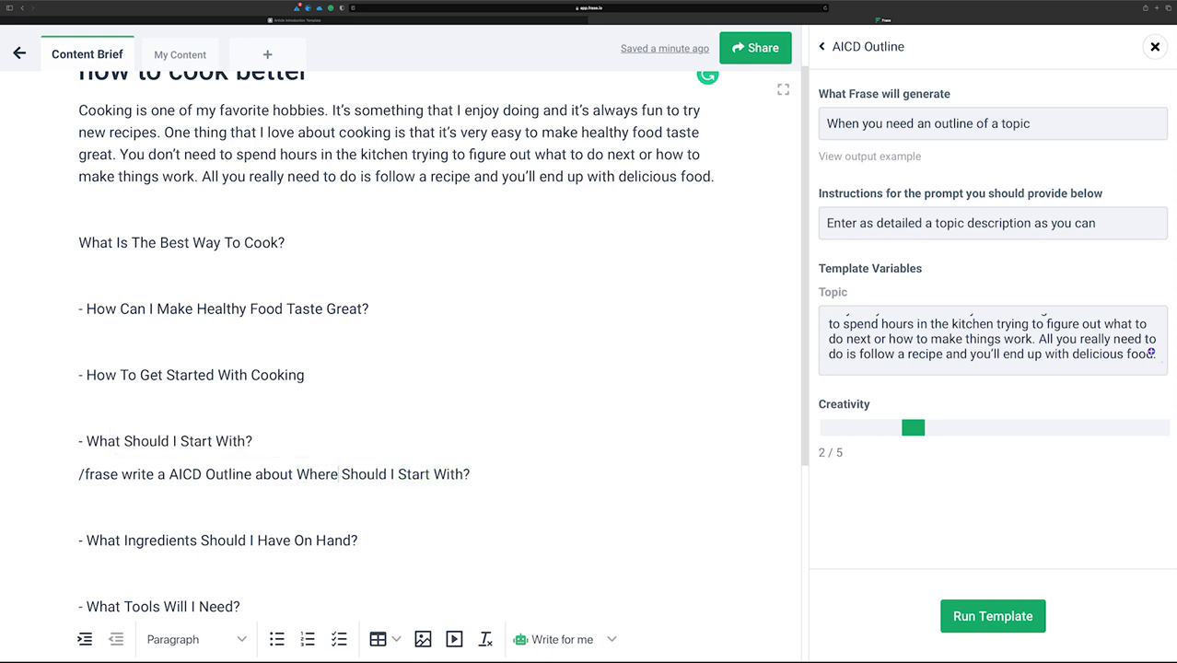
{"action": "key", "text": "BackSpace"}
{"action": "triple_click", "coordinate": [450, 473]}
{"action": "key", "text": "BackSpace"}
{"action": "key", "text": "BackSpace"}
{"action": "key", "text": "BackSpace"}
{"action": "key", "text": "BackSpace"}
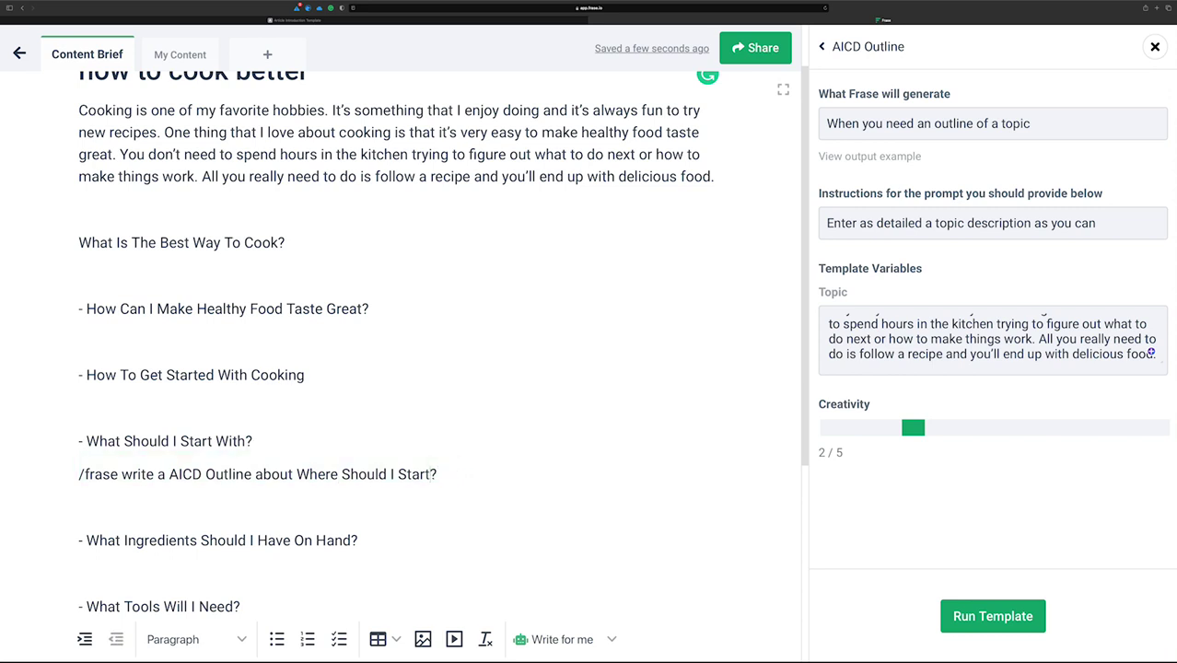
Extend the command's question with "to Cook Better" and replace the "What Should I Start With?" heading with "Where Should I Start to Cook Better?"
{"action": "type", "text": "to Cook Better"}
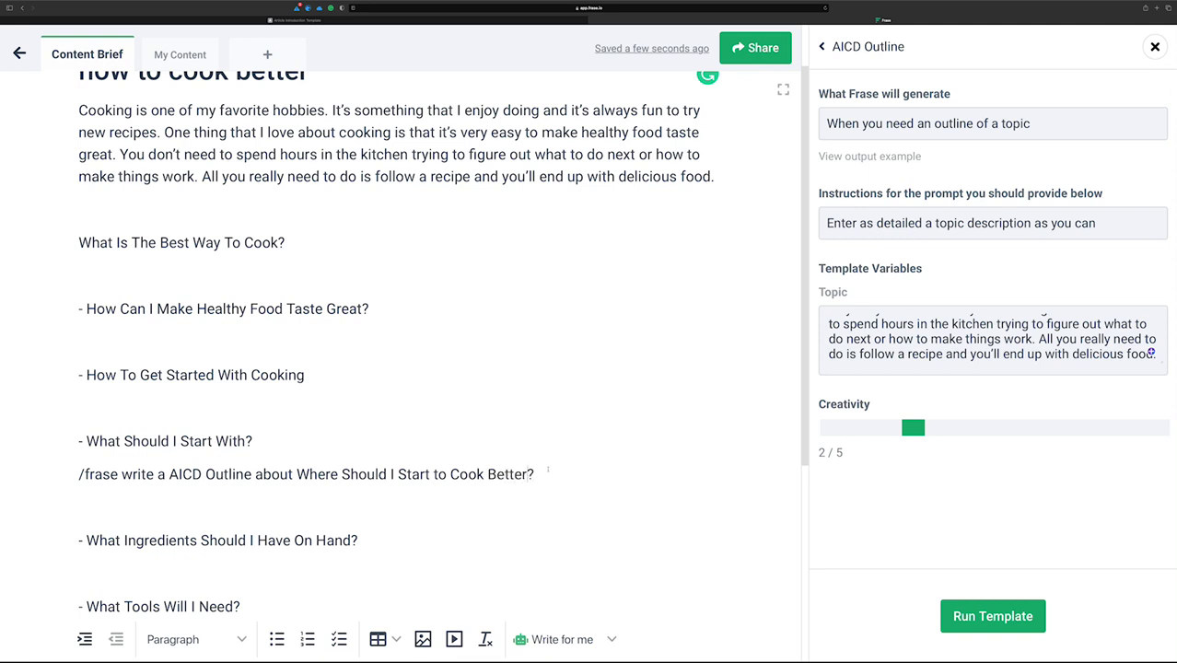
{"action": "left_click_drag", "start_coordinate": [548, 471], "coordinate": [83, 441]}
{"action": "type", "text": "Where Should I Start to Cook Better?"}
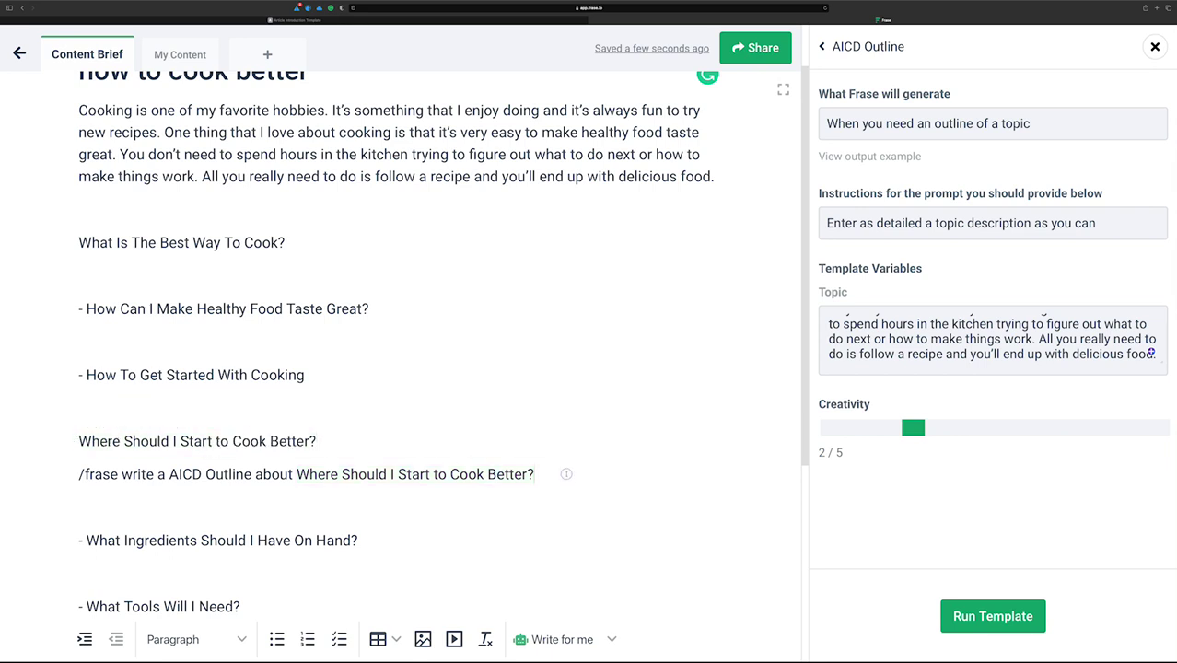
Run the inline /frase AICD Outline command and compare its text with the template's output example
{"action": "key", "text": "Return"}
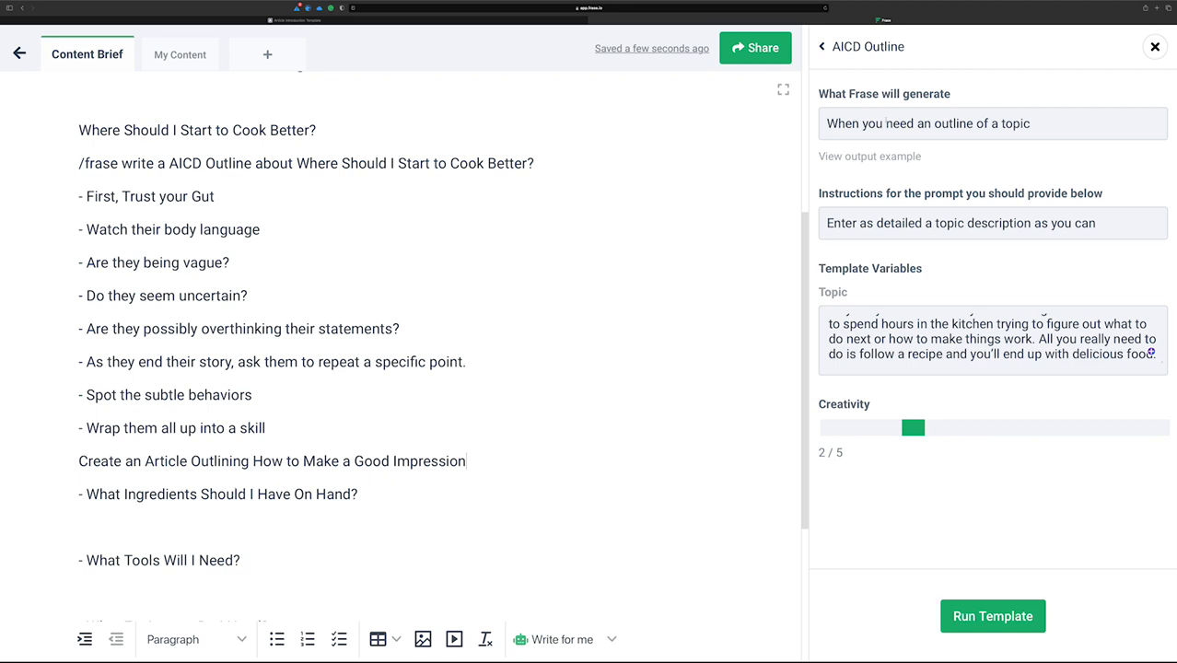
{"action": "left_click", "coordinate": [838, 156]}
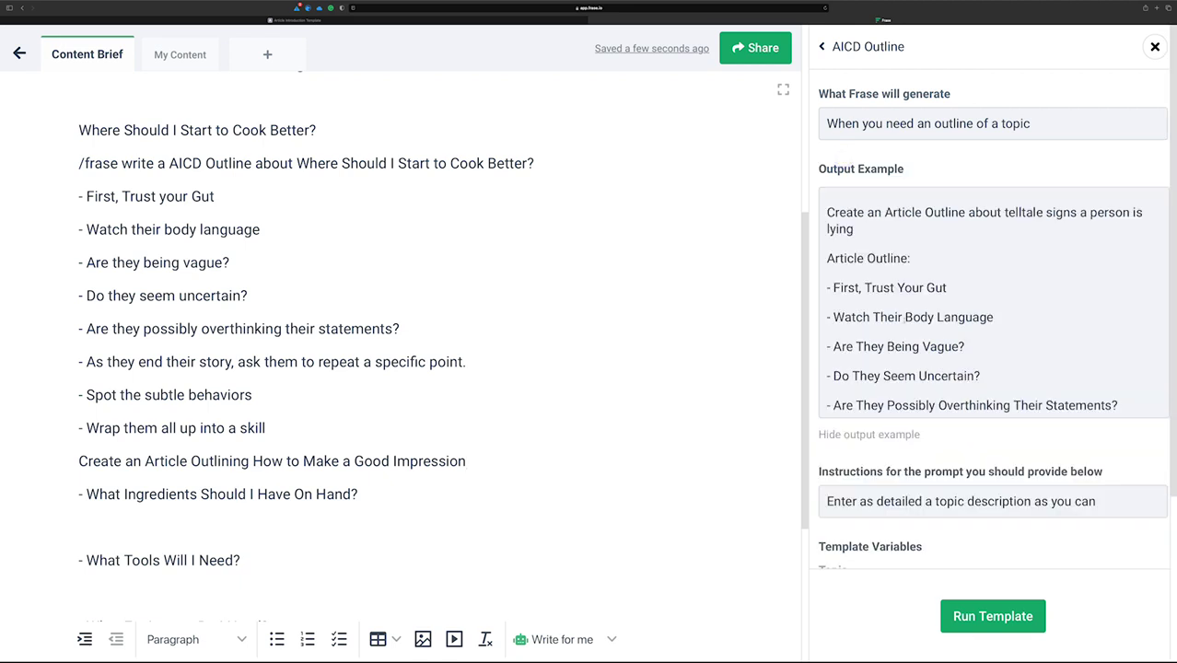
{"action": "left_click", "coordinate": [879, 435]}
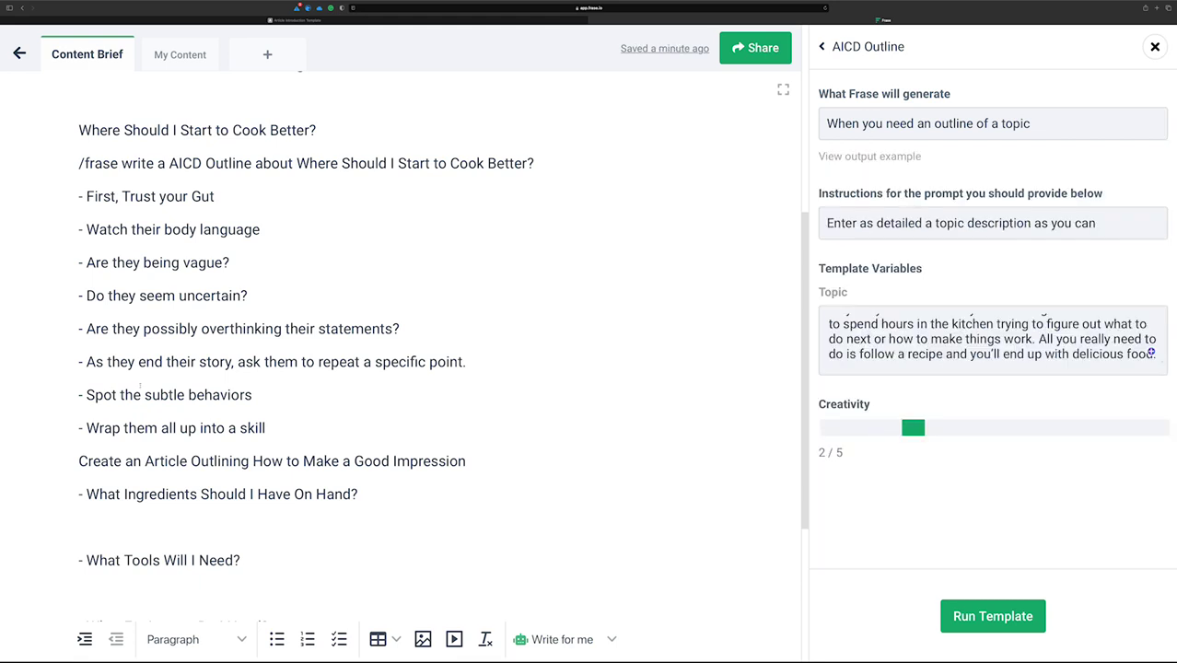
Delete the /frase command line and all the generated outline text beneath "Where Should I Start to Cook Better?"
{"action": "scroll", "coordinate": [140, 387], "scroll_direction": "up", "scroll_amount": 2}
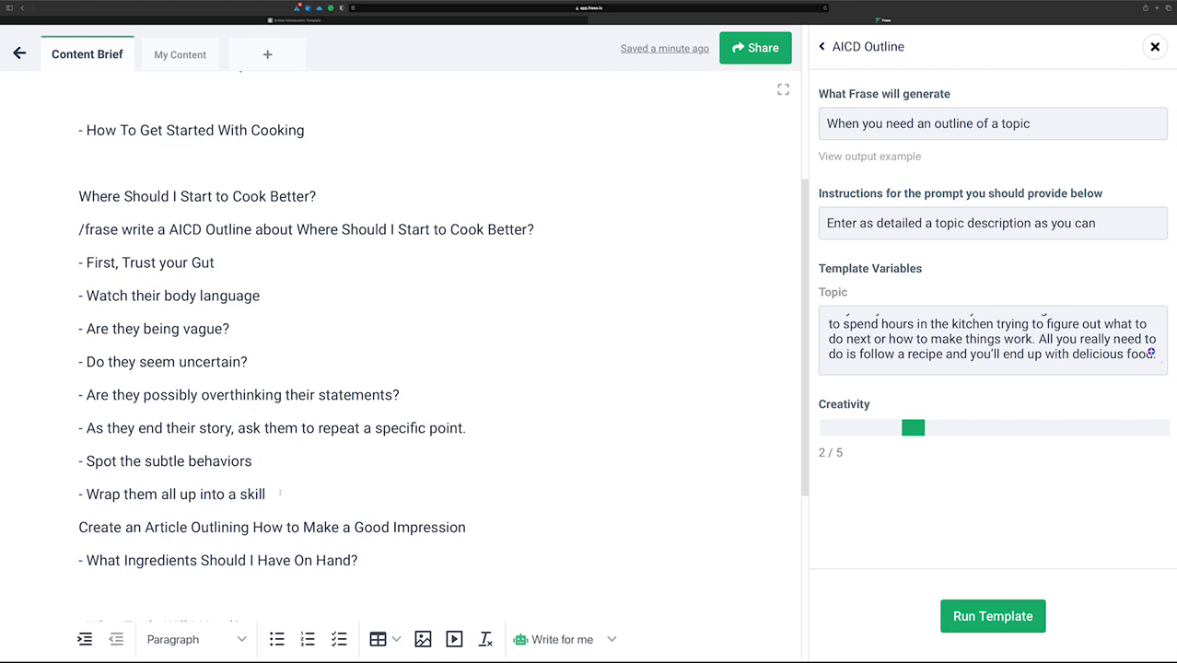
{"action": "left_click_drag", "start_coordinate": [279, 494], "coordinate": [57, 231]}
{"action": "key", "text": "BackSpace"}
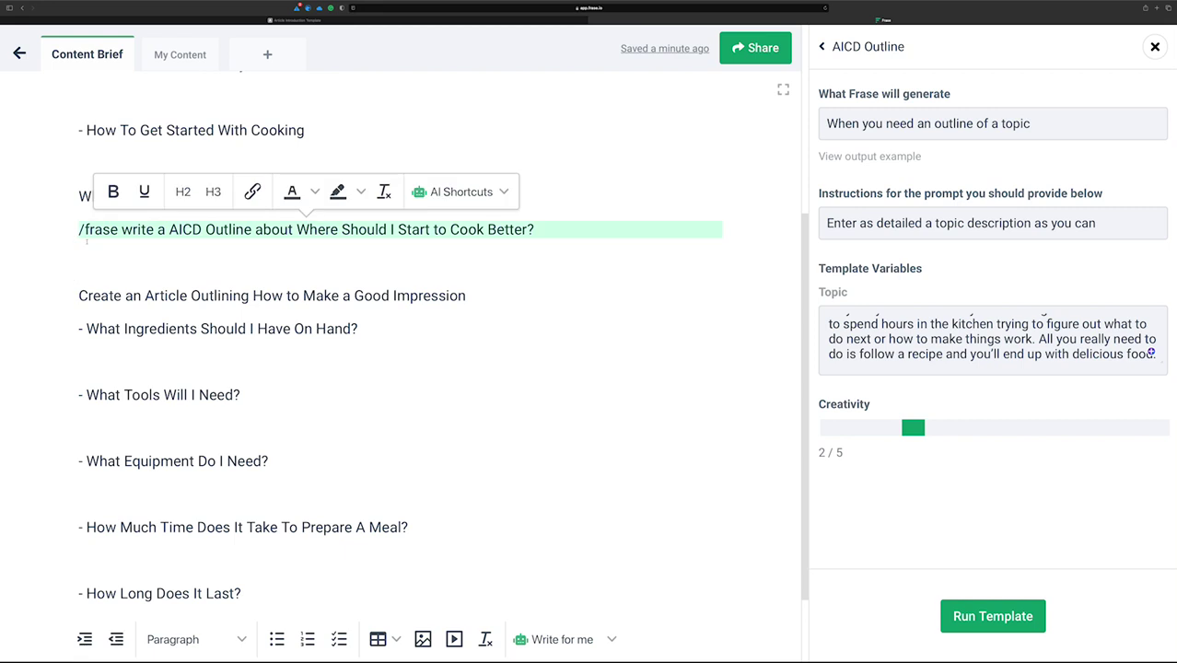
{"action": "key", "text": "BackSpace"}
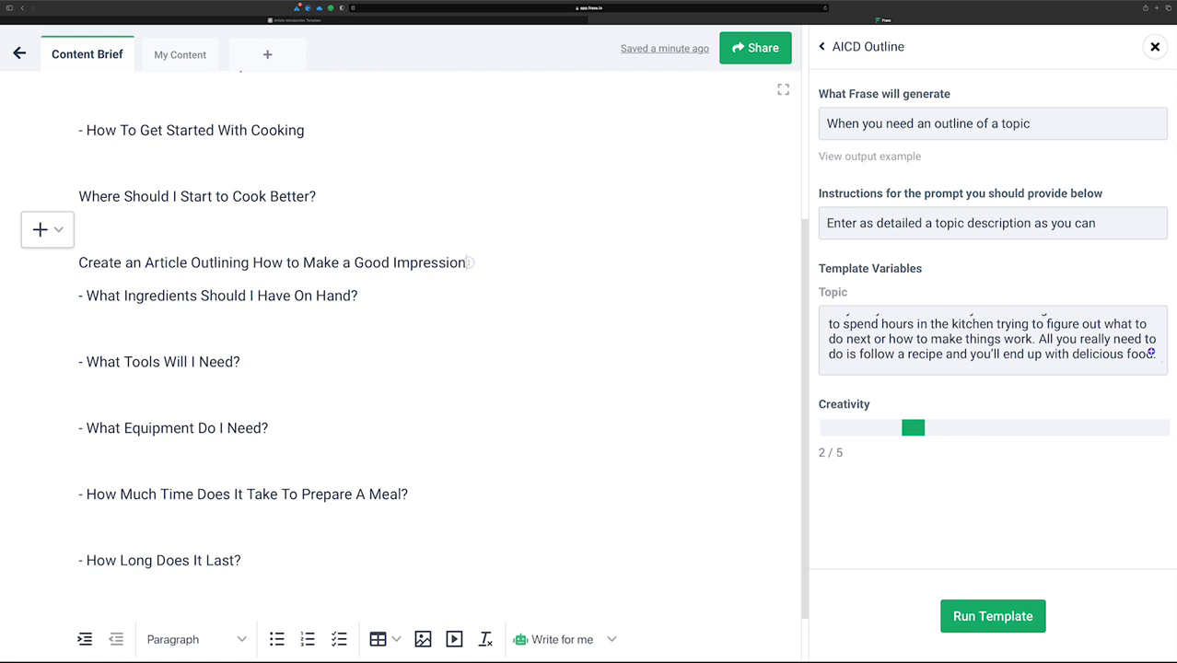
{"action": "left_click_drag", "start_coordinate": [470, 263], "coordinate": [63, 258]}
{"action": "key", "text": "BackSpace"}
{"action": "key", "text": "BackSpace"}
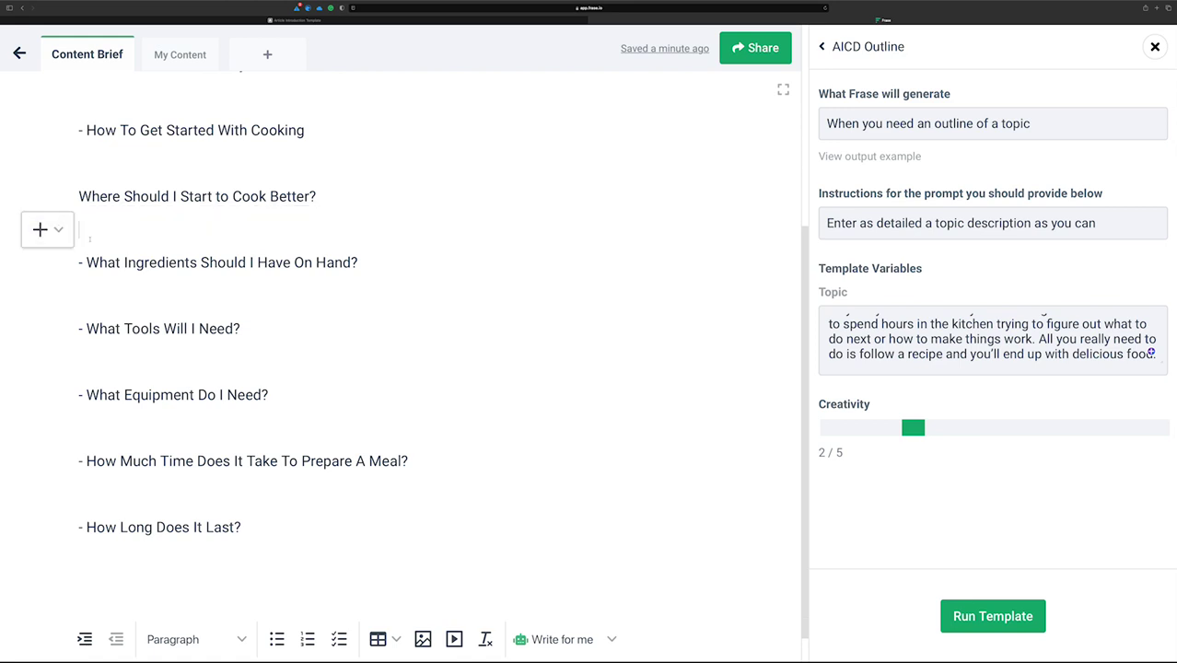
Open the AICD Inspirational Message template and fill its prompt with the copied heading "Where Should I Start to Cook Better?"
{"action": "scroll", "coordinate": [296, 215], "scroll_direction": "up", "scroll_amount": 3}
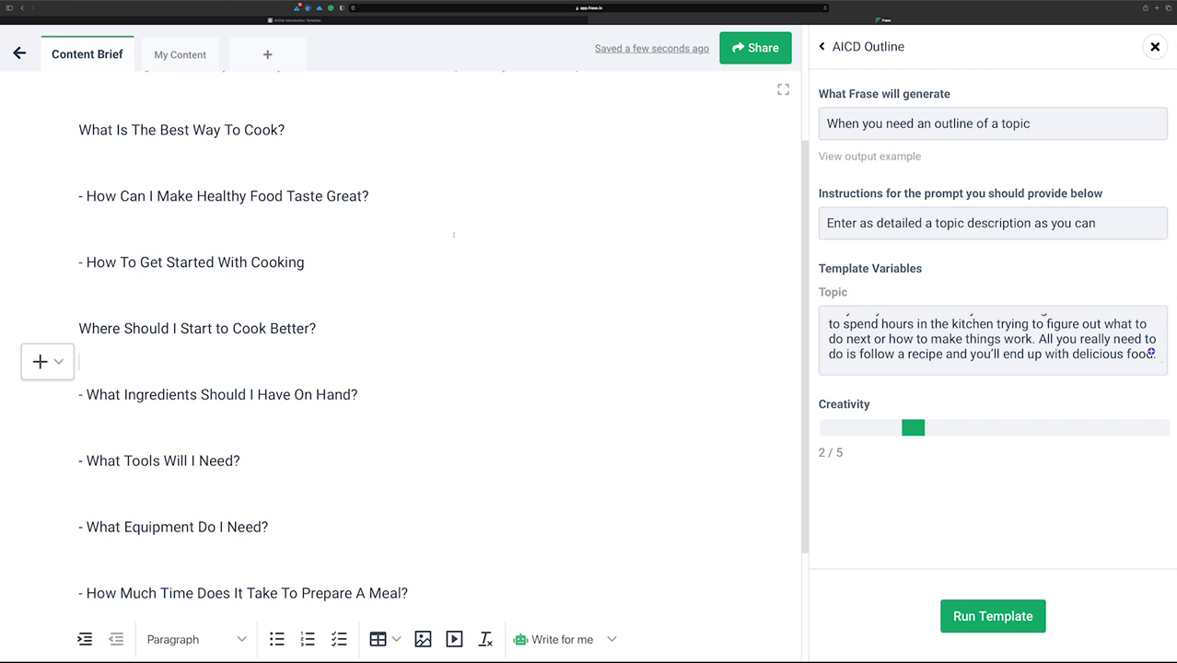
{"action": "left_click", "coordinate": [822, 46]}
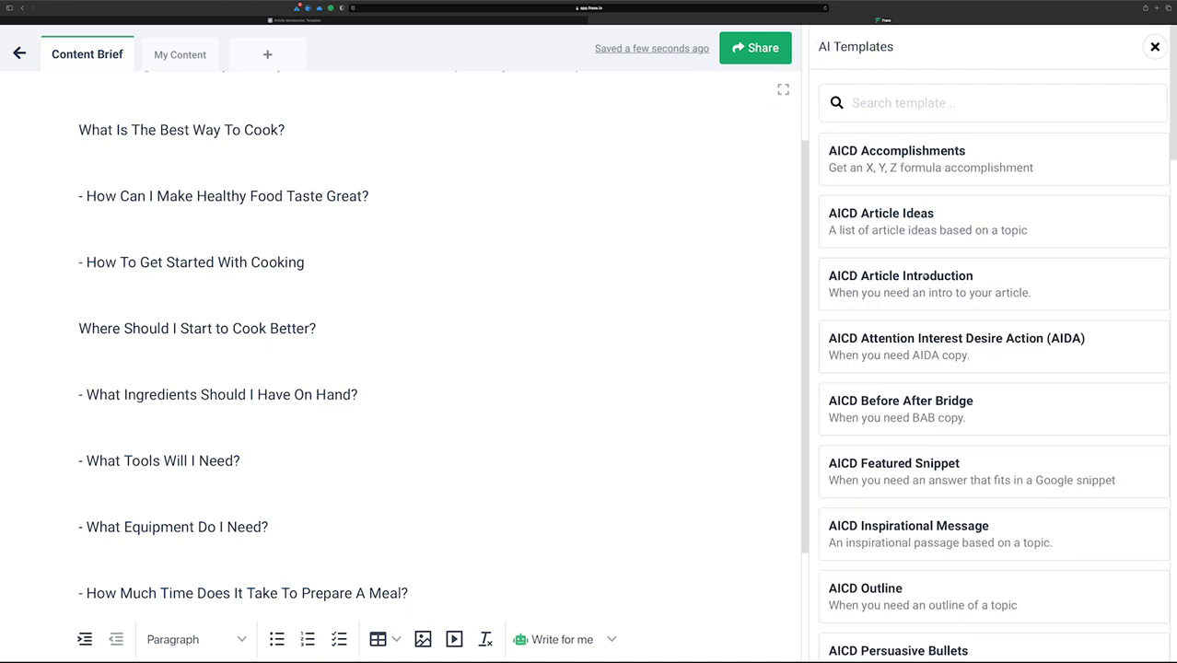
{"action": "scroll", "coordinate": [907, 294], "scroll_direction": "down", "scroll_amount": 2}
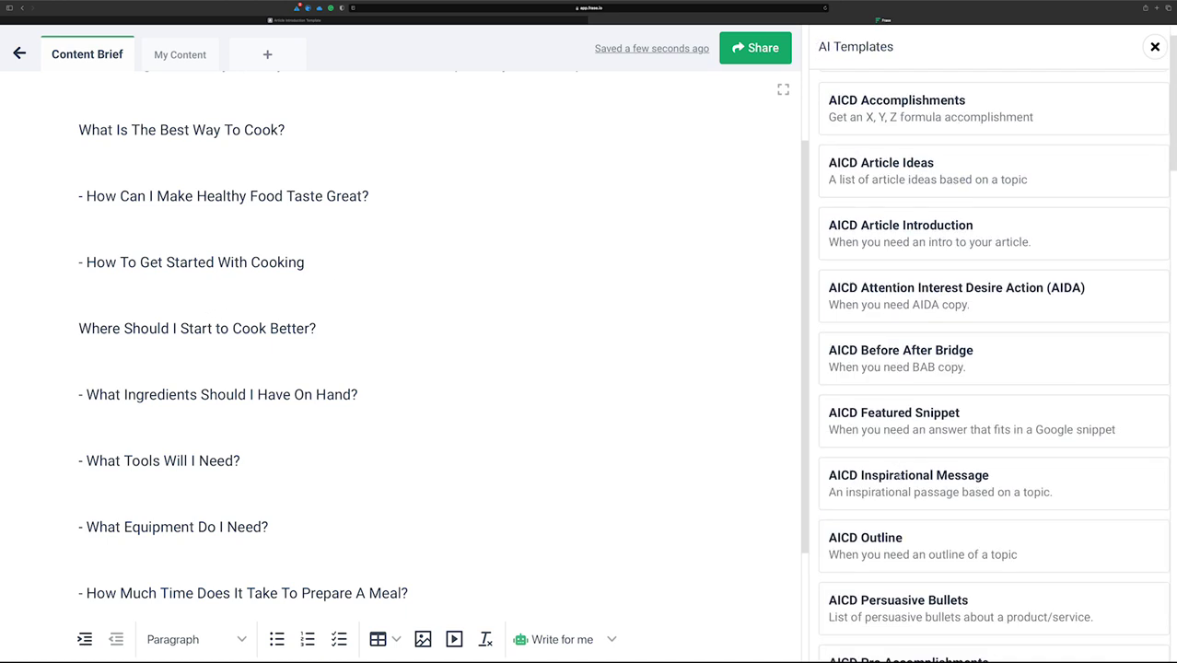
{"action": "left_click", "coordinate": [897, 476]}
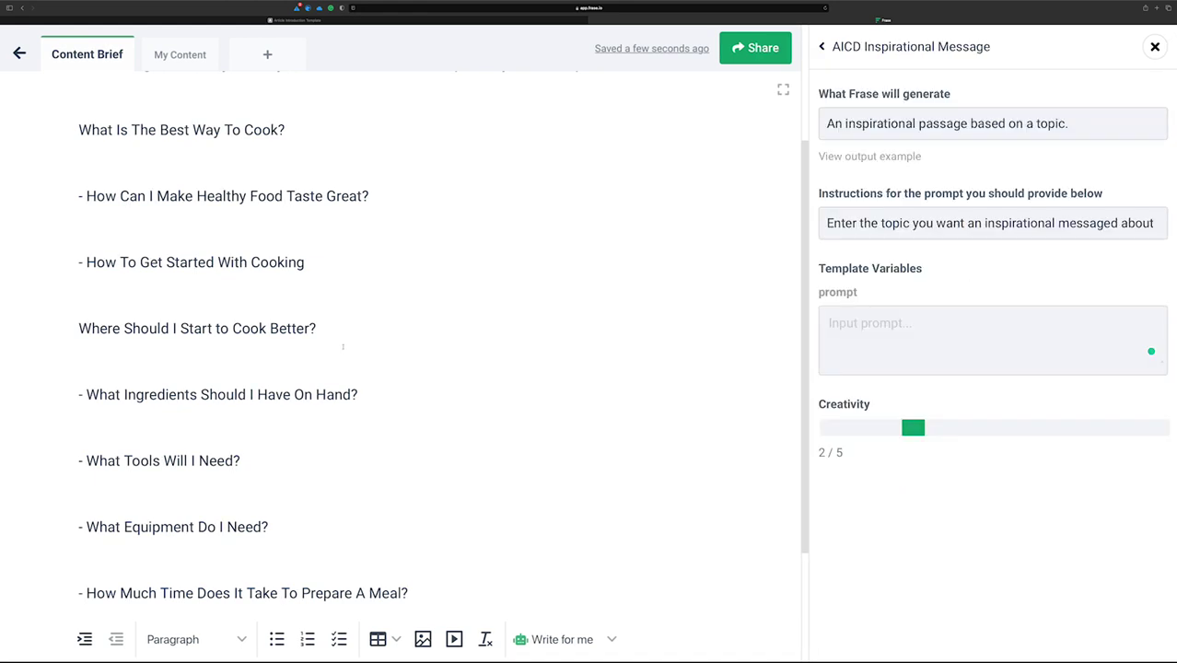
{"action": "left_click_drag", "start_coordinate": [326, 329], "coordinate": [60, 332]}
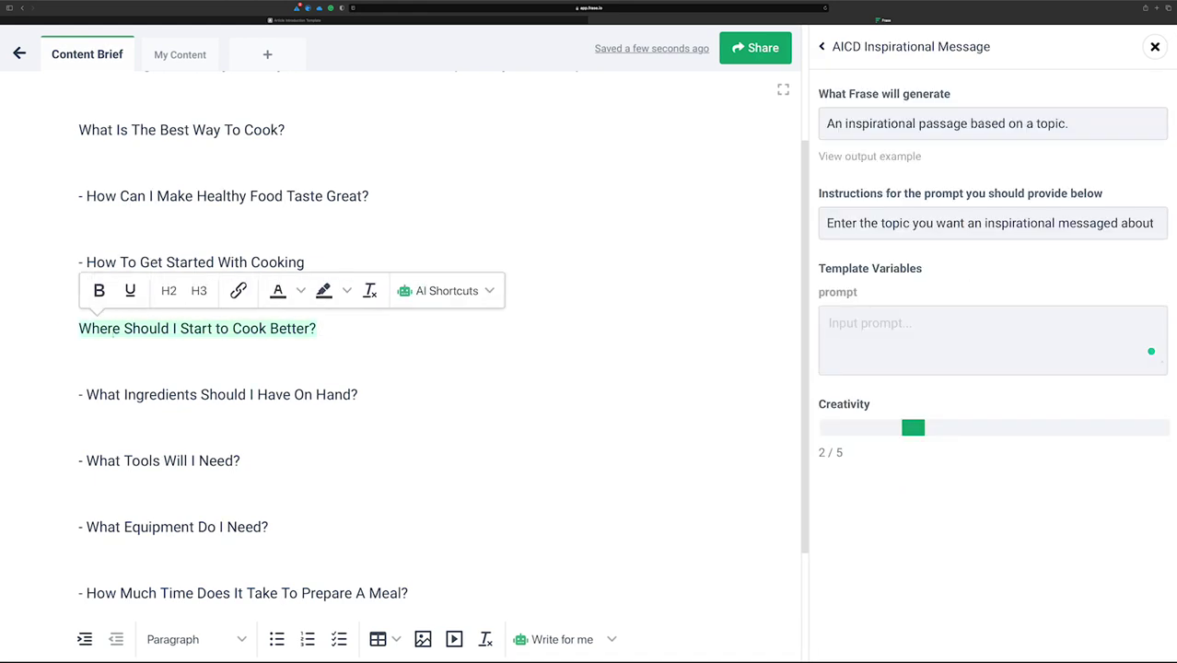
{"action": "key", "text": "ctrl+c"}
{"action": "left_click", "coordinate": [184, 342]}
{"action": "left_click", "coordinate": [891, 336]}
{"action": "key", "text": "ctrl+v"}
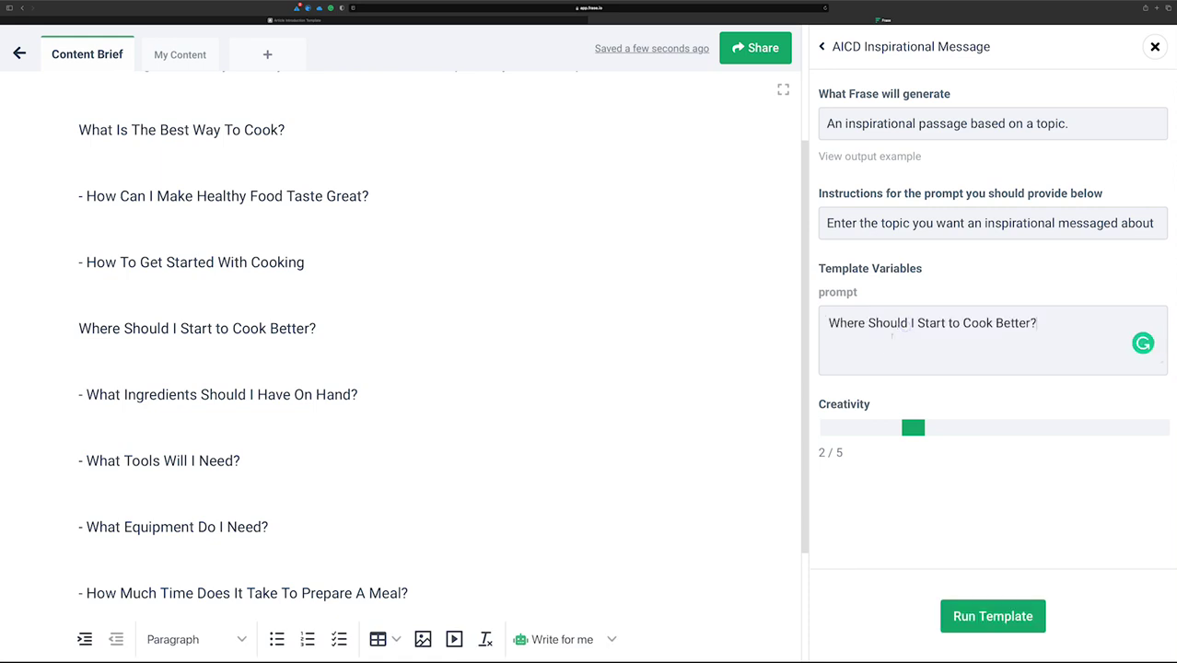
Run the template on the empty line beneath the heading and delete the stray "How to Get Rid of Belly Fat" line from its output
{"action": "left_click", "coordinate": [136, 350]}
{"action": "left_click", "coordinate": [995, 617]}
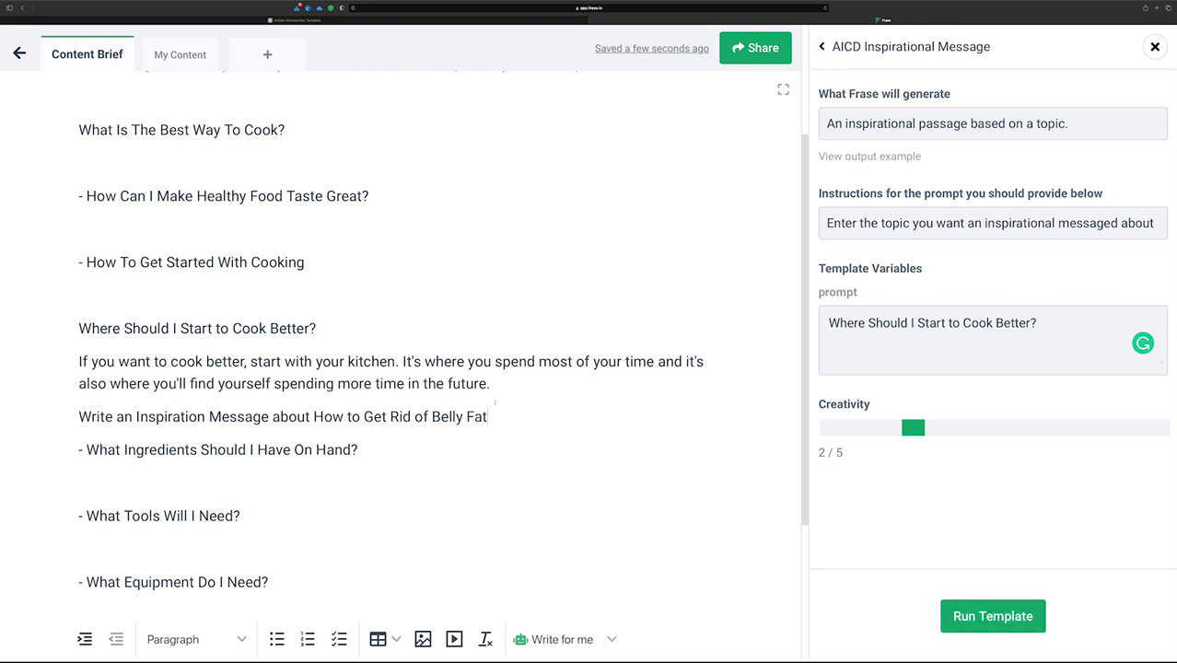
{"action": "left_click_drag", "start_coordinate": [495, 416], "coordinate": [27, 416]}
{"action": "key", "text": "BackSpace"}
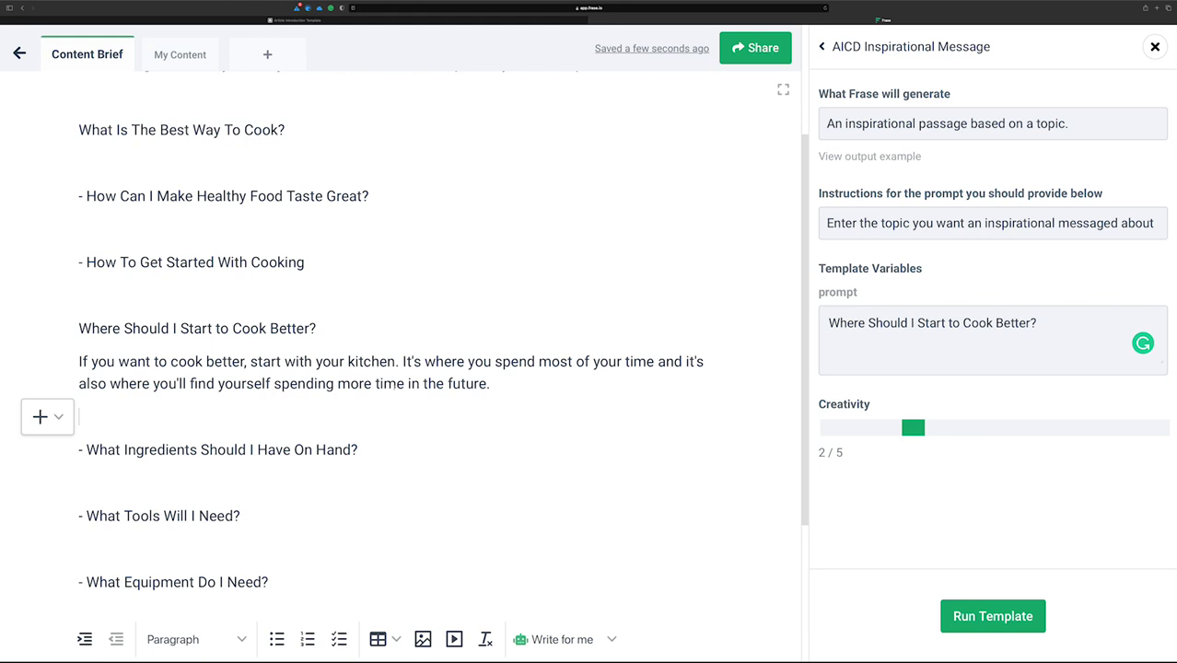
Append "In addition," to the generated paragraph and have Frase AI continue writing from there
{"action": "left_click", "coordinate": [512, 383]}
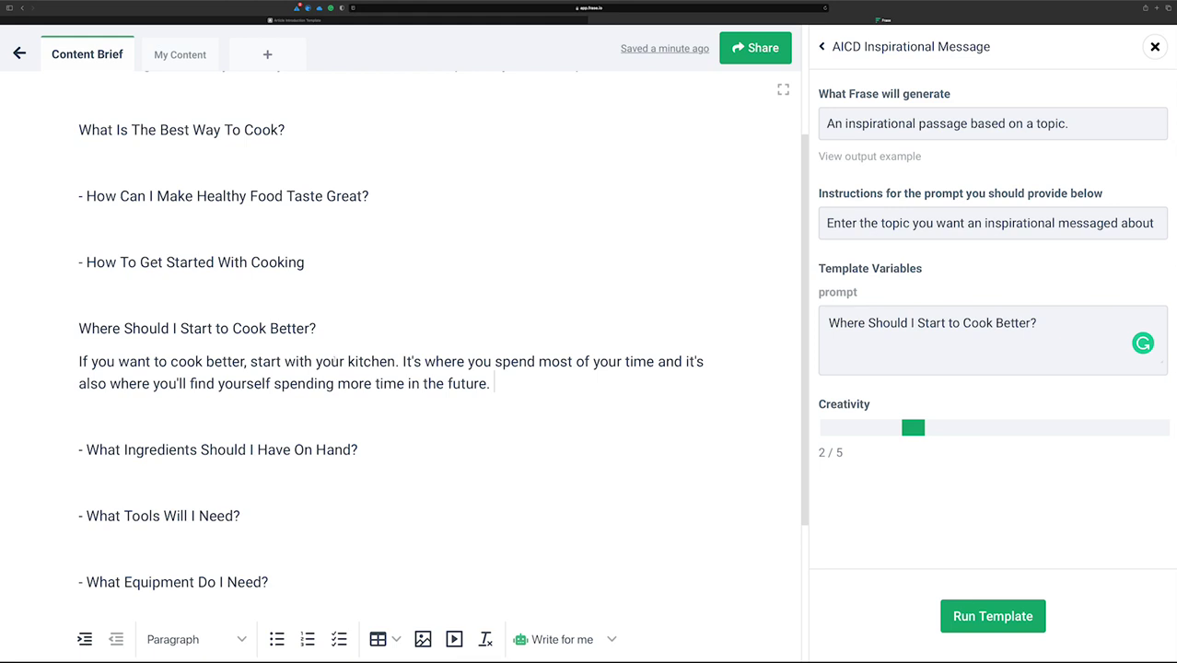
{"action": "type", "text": "In addition,"}
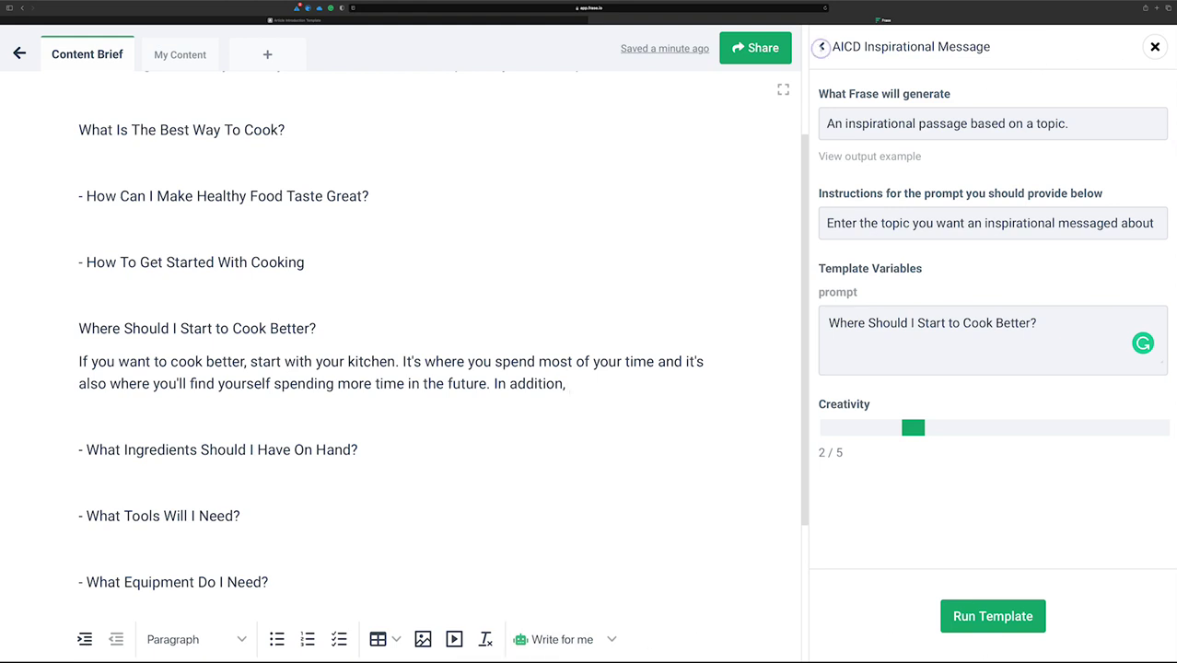
{"action": "left_click", "coordinate": [822, 46]}
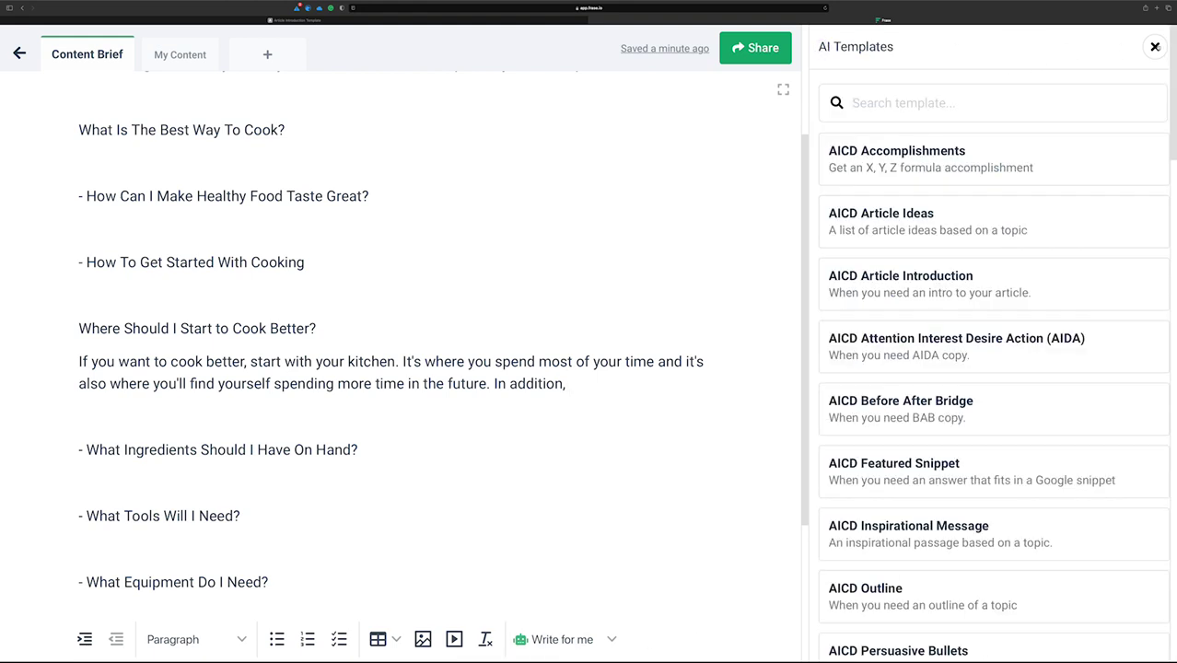
{"action": "left_click", "coordinate": [1155, 46]}
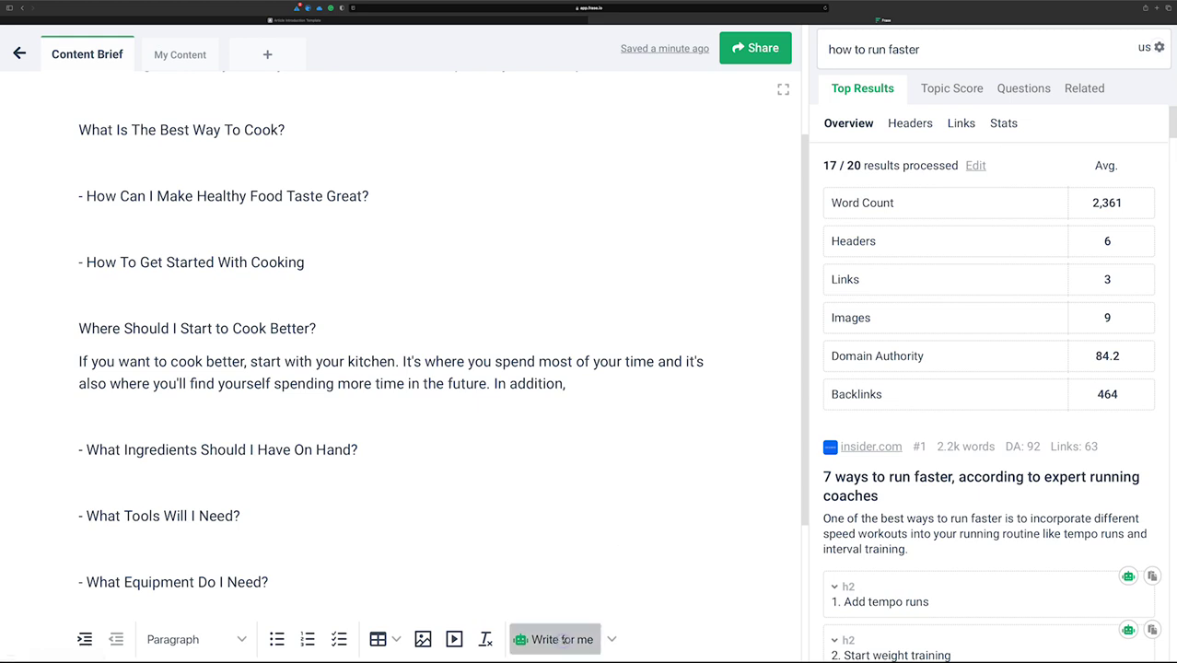
{"action": "left_click", "coordinate": [558, 639]}
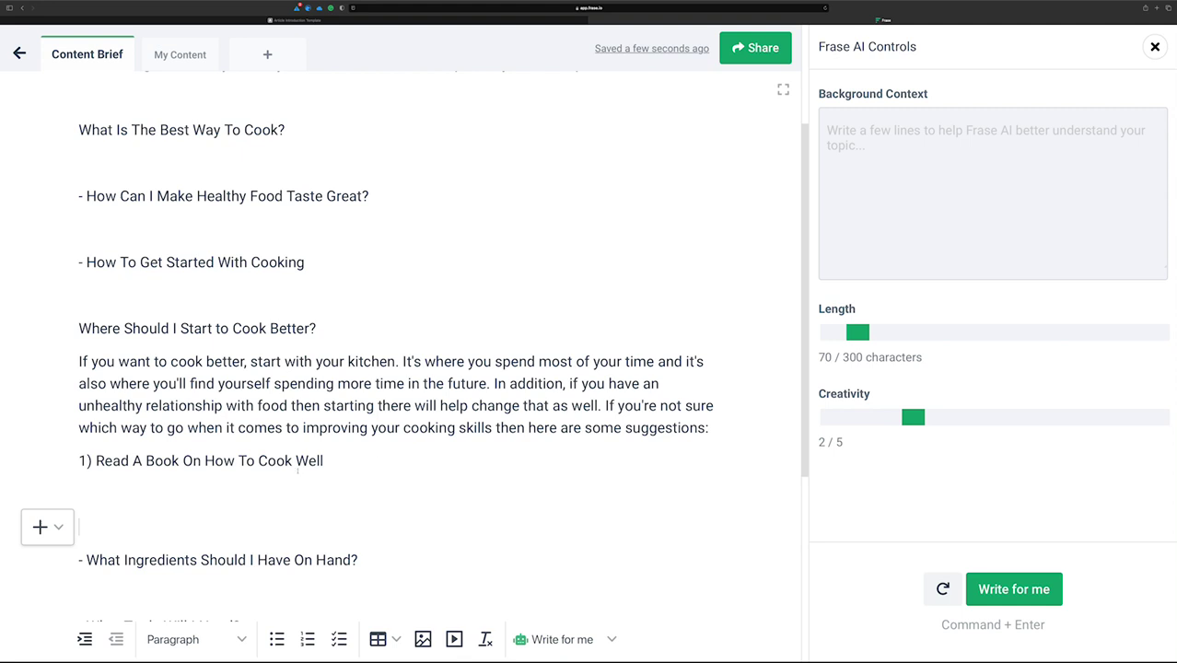
Start a "2)" item beneath "1) Read A Book On How To Cook Well" and have Frase AI continue the list
{"action": "left_click", "coordinate": [126, 486]}
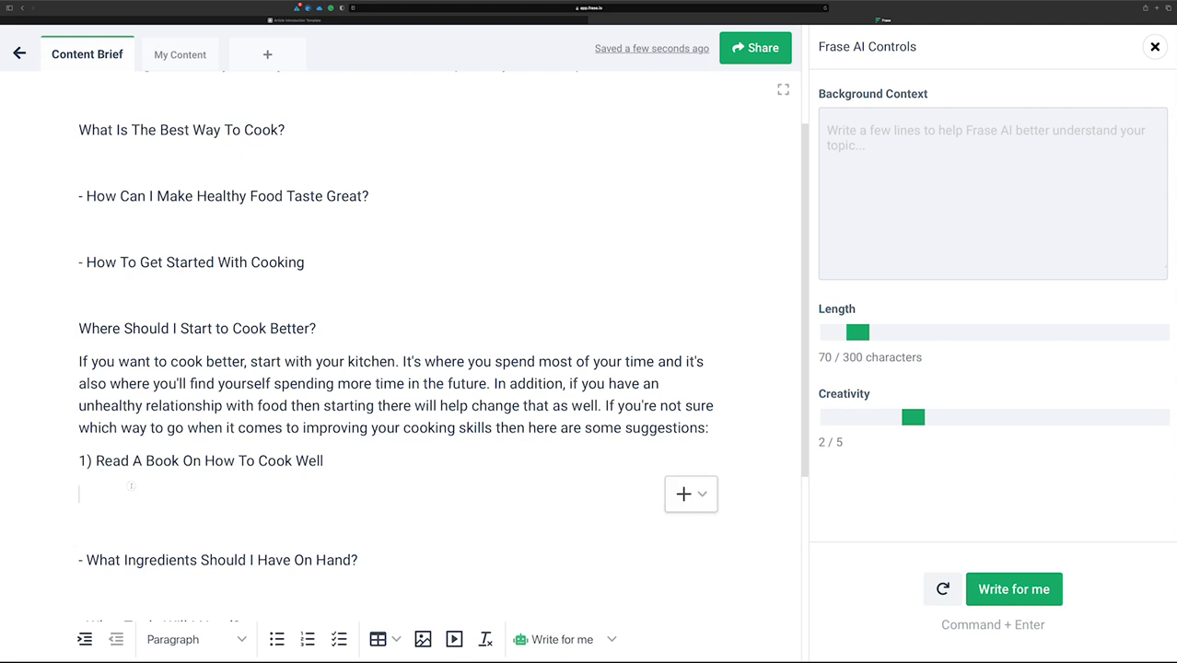
{"action": "type", "text": "20"}
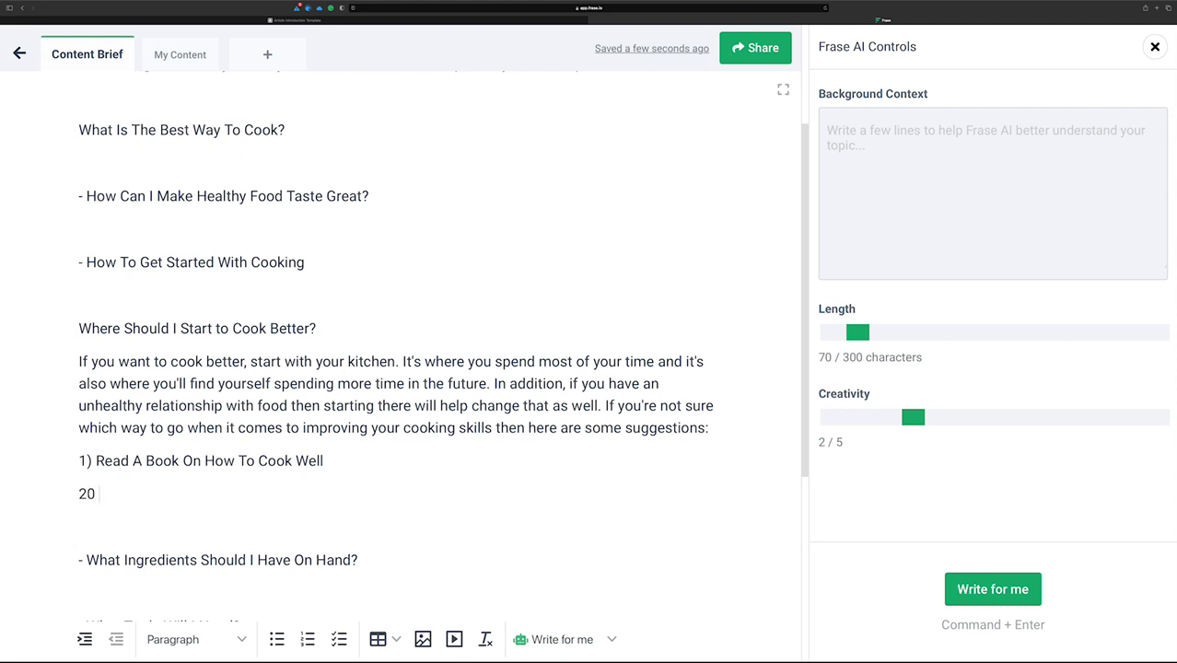
{"action": "key", "text": "BackSpace"}
{"action": "key", "text": "BackSpace"}
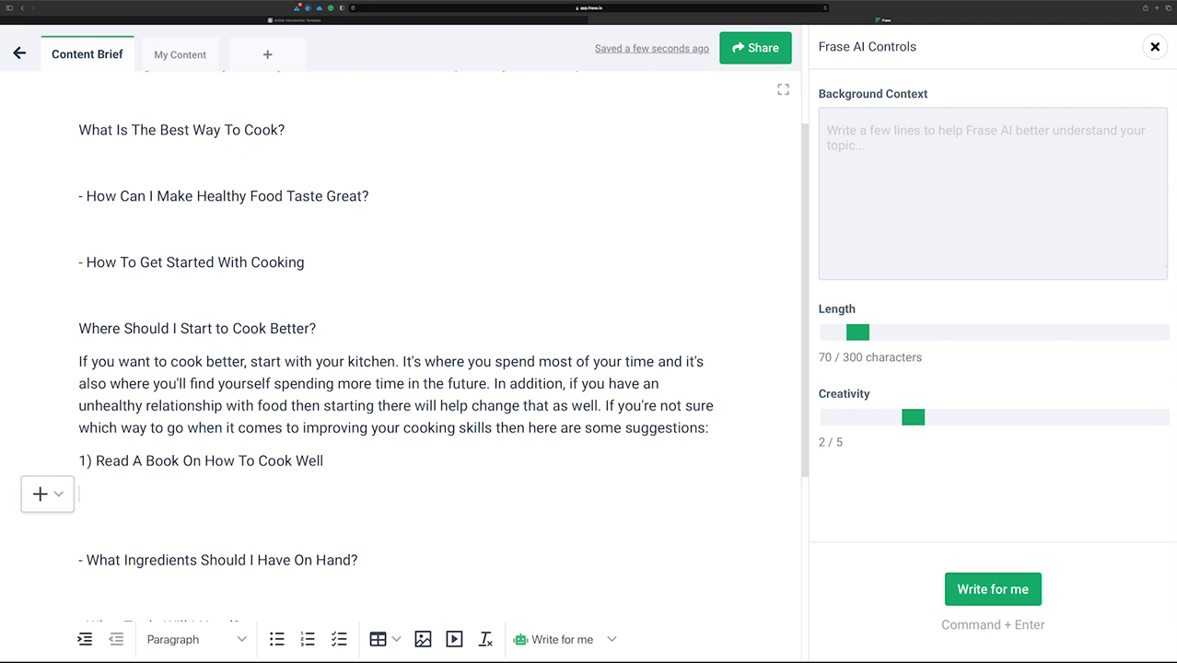
{"action": "type", "text": "2)"}
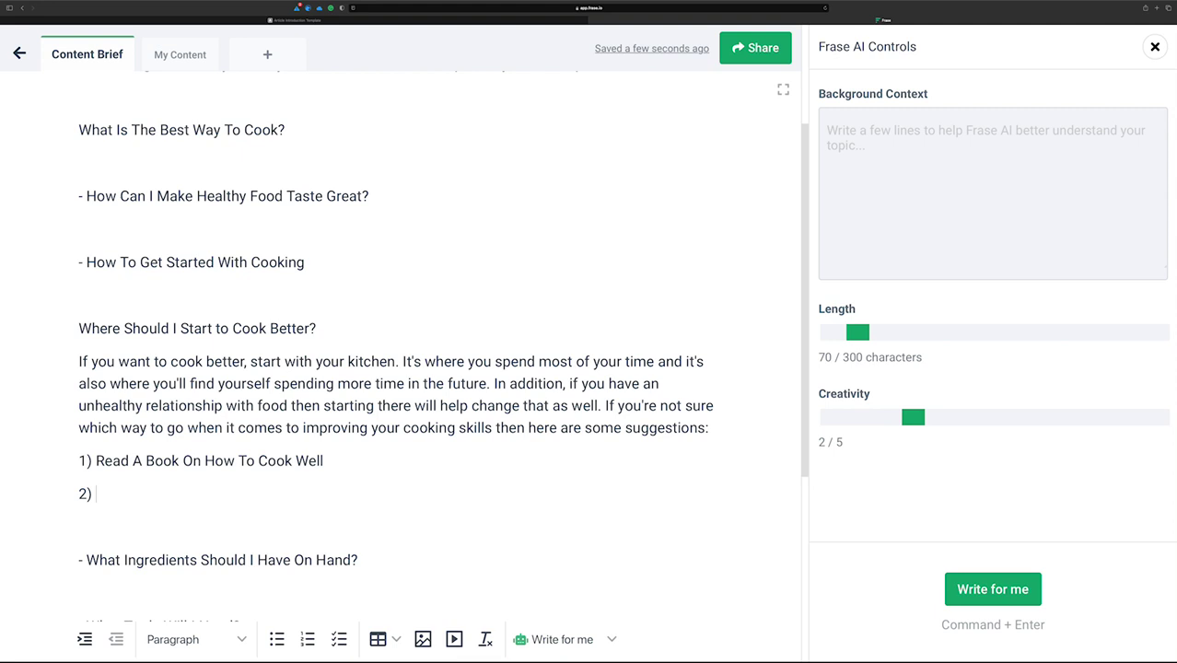
{"action": "key", "text": "super+Return"}
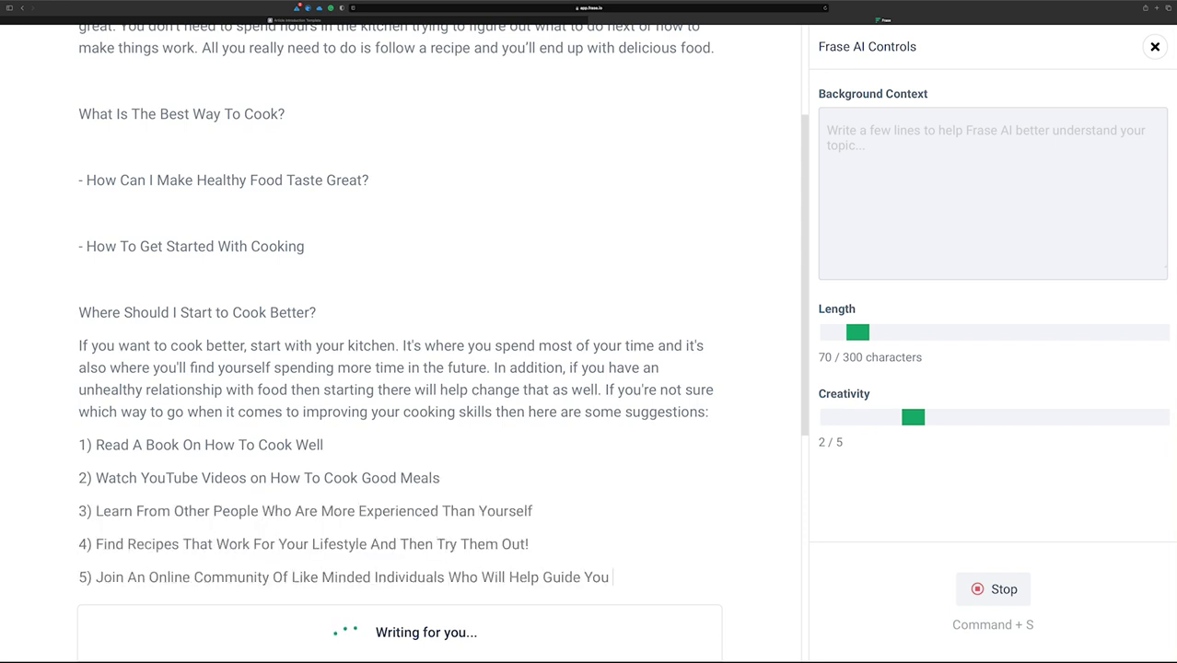
Delete the incomplete fifth suggestion about joining an online community, along with its emptied line
{"action": "scroll", "coordinate": [464, 543], "scroll_direction": "down", "scroll_amount": 1}
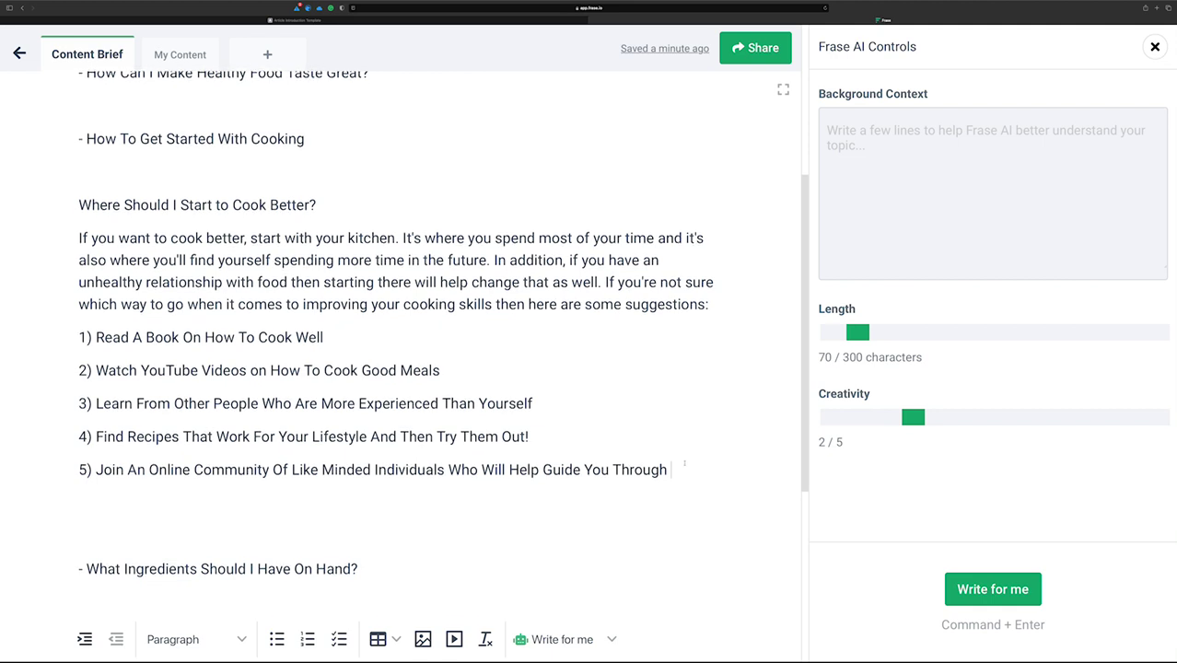
{"action": "left_click_drag", "start_coordinate": [677, 470], "coordinate": [59, 473]}
{"action": "key", "text": "BackSpace"}
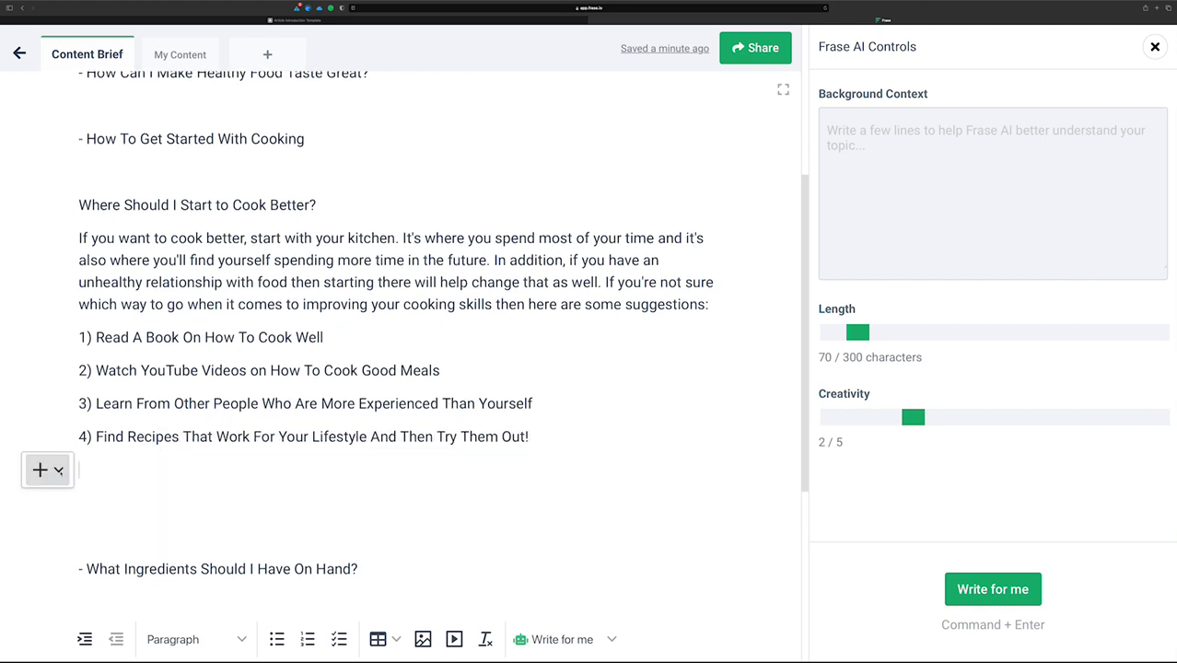
{"action": "key", "text": "BackSpace"}
{"action": "scroll", "coordinate": [173, 443], "scroll_direction": "down", "scroll_amount": 1}
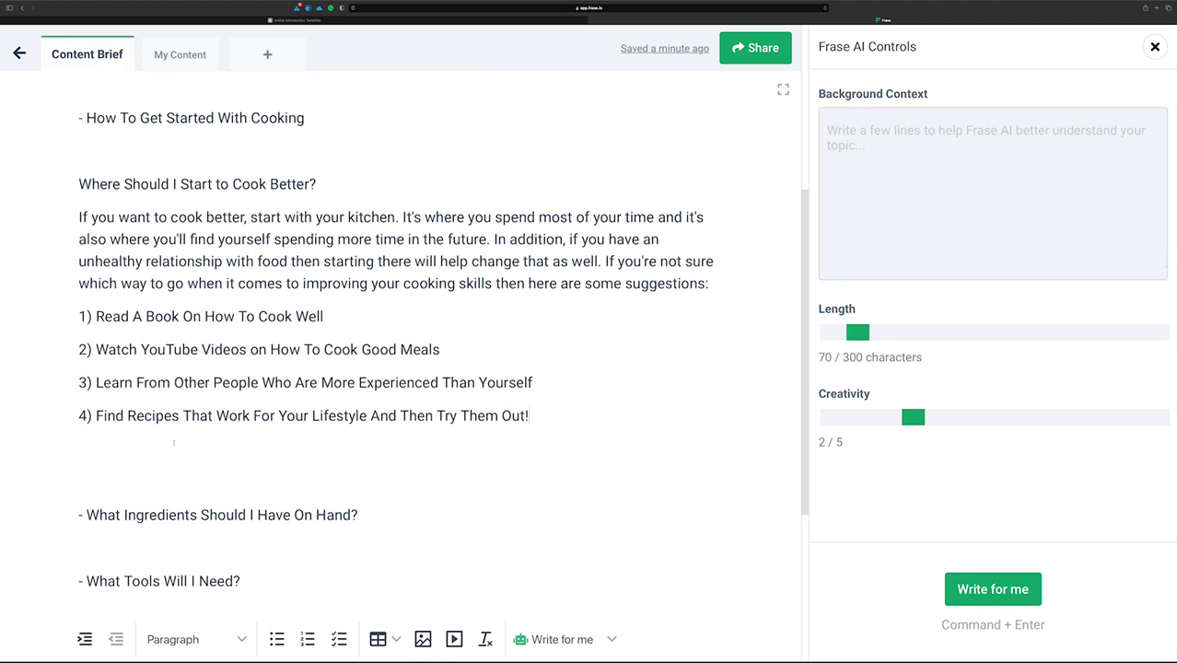
Format "Where Should I Start to Cook Better?" as an H2 heading
{"action": "left_click_drag", "start_coordinate": [317, 184], "coordinate": [78, 184]}
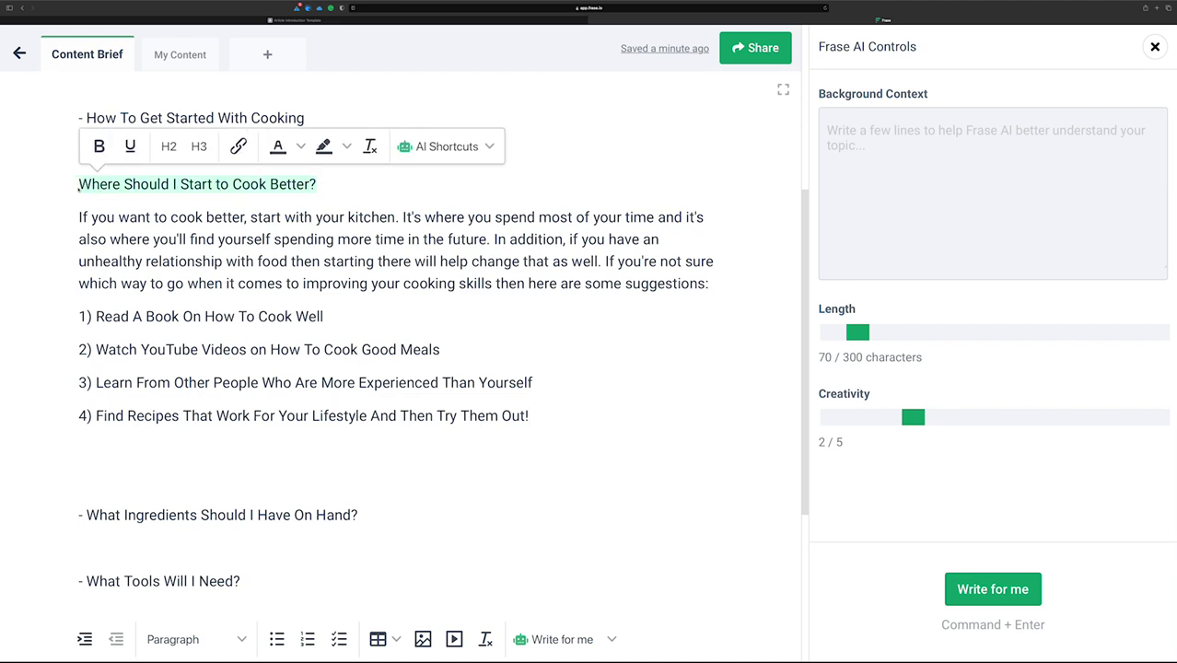
{"action": "left_click", "coordinate": [168, 147]}
{"action": "left_click", "coordinate": [203, 288]}
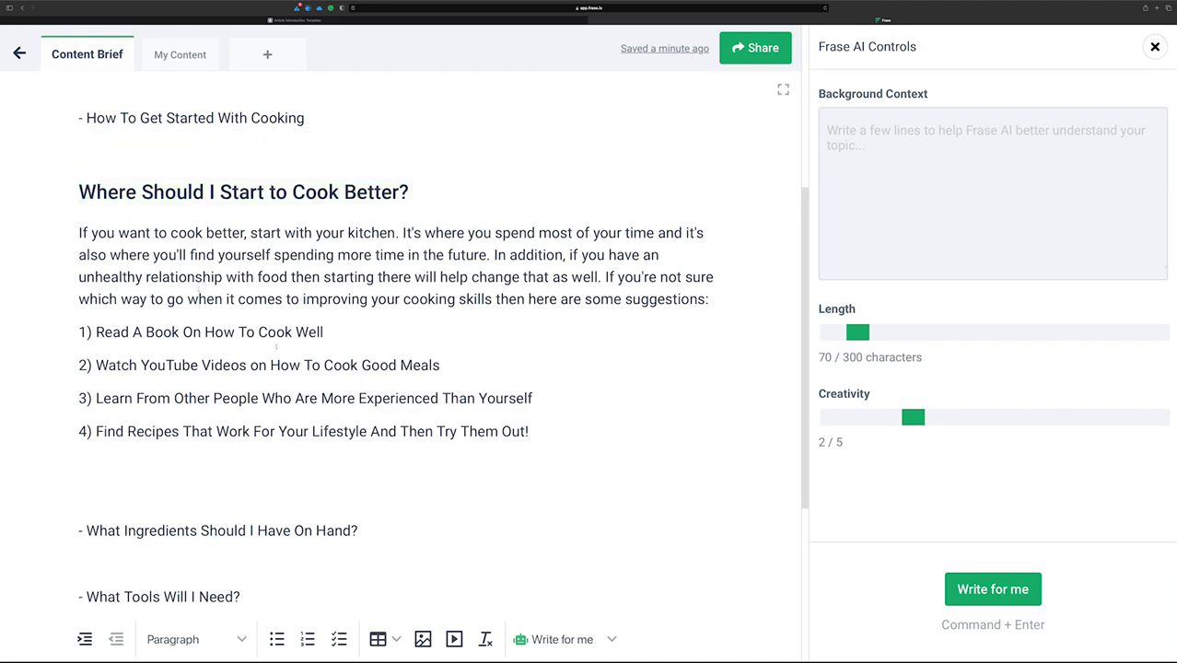
Beneath "1) Read A Book On How To Cook Well", add a line starting "I suggest reading" and have Frase AI complete the paragraph
{"action": "left_click", "coordinate": [333, 331]}
{"action": "left_click", "coordinate": [331, 330]}
{"action": "key", "text": "Return"}
{"action": "type", "text": "I su"}
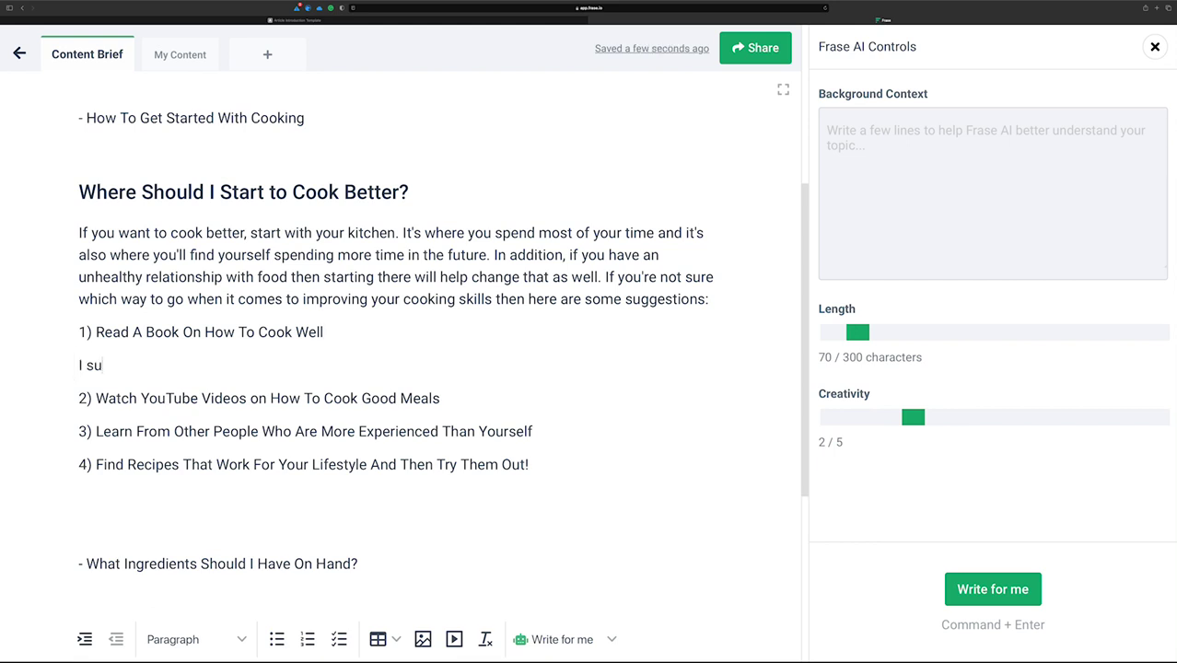
{"action": "type", "text": "ggest reading"}
{"action": "key", "text": "super+Return"}
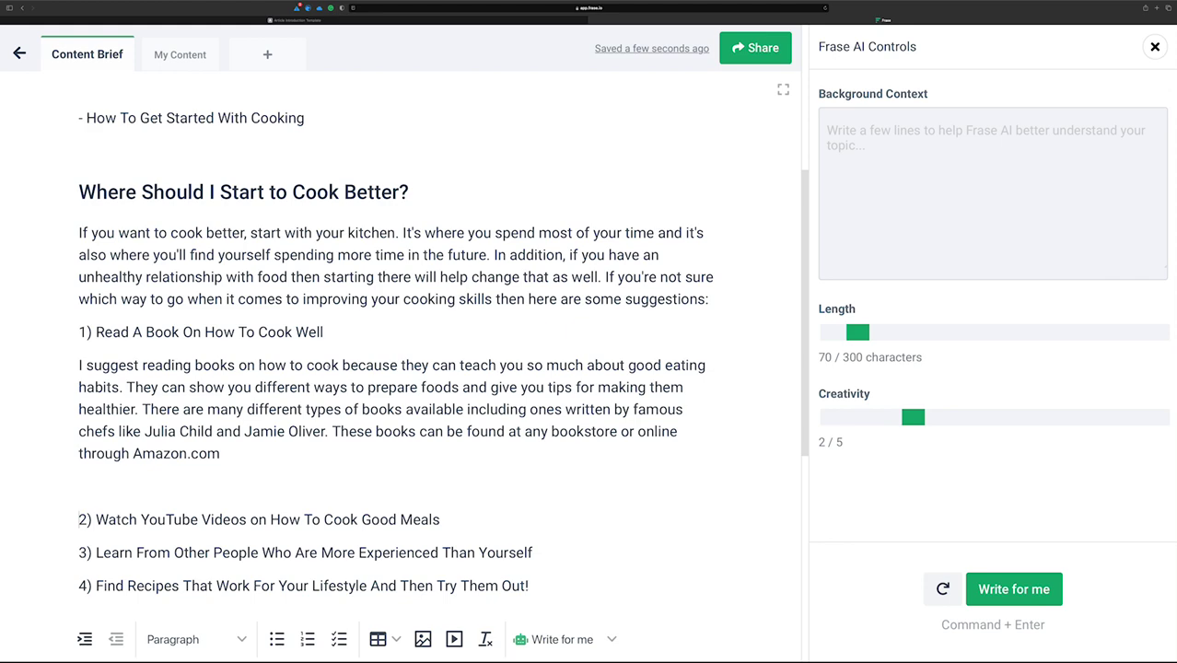
{"action": "scroll", "coordinate": [243, 459], "scroll_direction": "down", "scroll_amount": 3}
{"action": "left_click", "coordinate": [215, 387]}
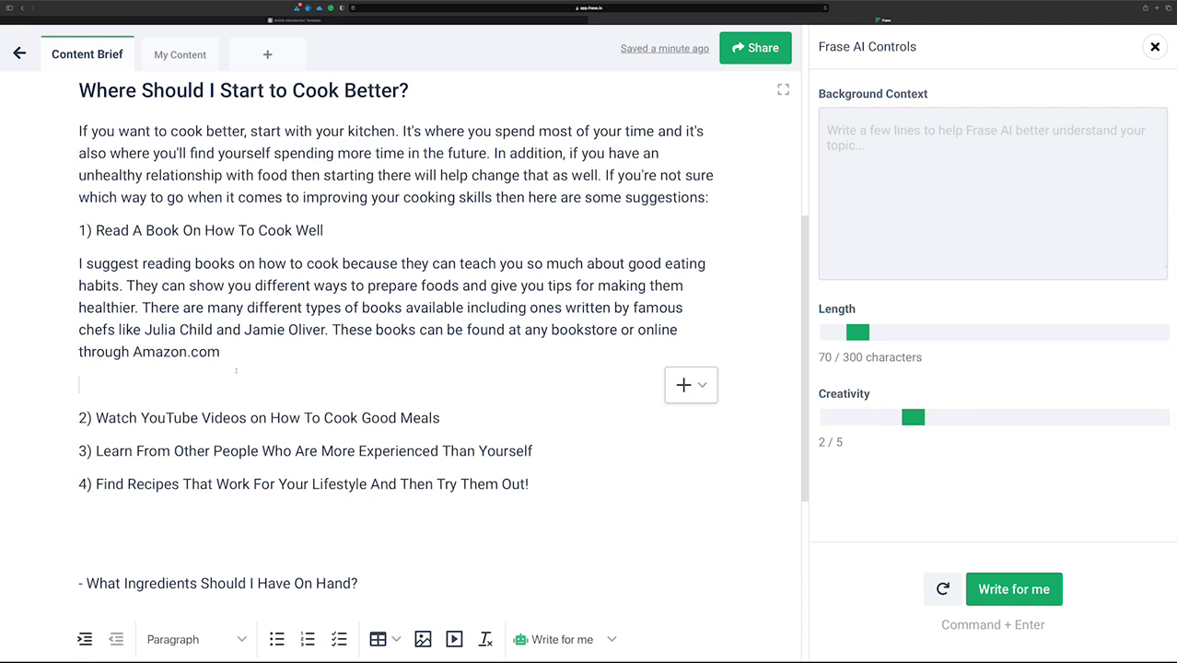
Review the cooking article from its title and introduction down to the numbered suggestions under "Where Should I Start to Cook Better?"
{"action": "left_click", "coordinate": [496, 417]}
{"action": "scroll", "coordinate": [429, 417], "scroll_direction": "down", "scroll_amount": 1}
{"action": "scroll", "coordinate": [429, 417], "scroll_direction": "up", "scroll_amount": 2}
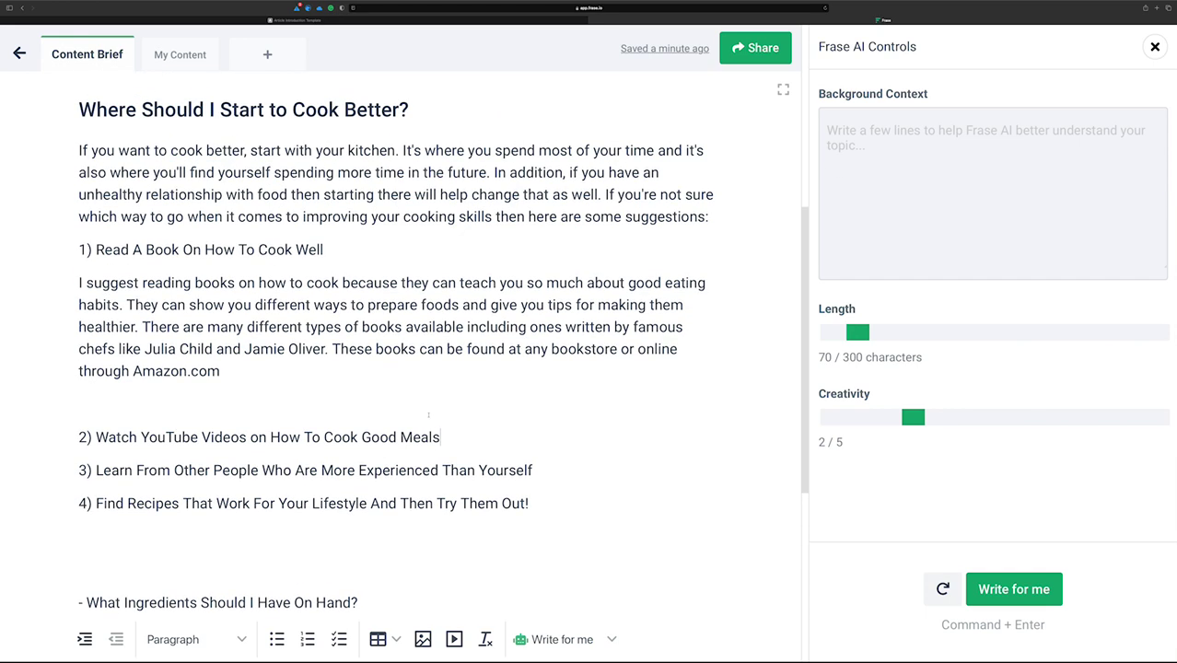
{"action": "scroll", "coordinate": [428, 415], "scroll_direction": "up", "scroll_amount": 10}
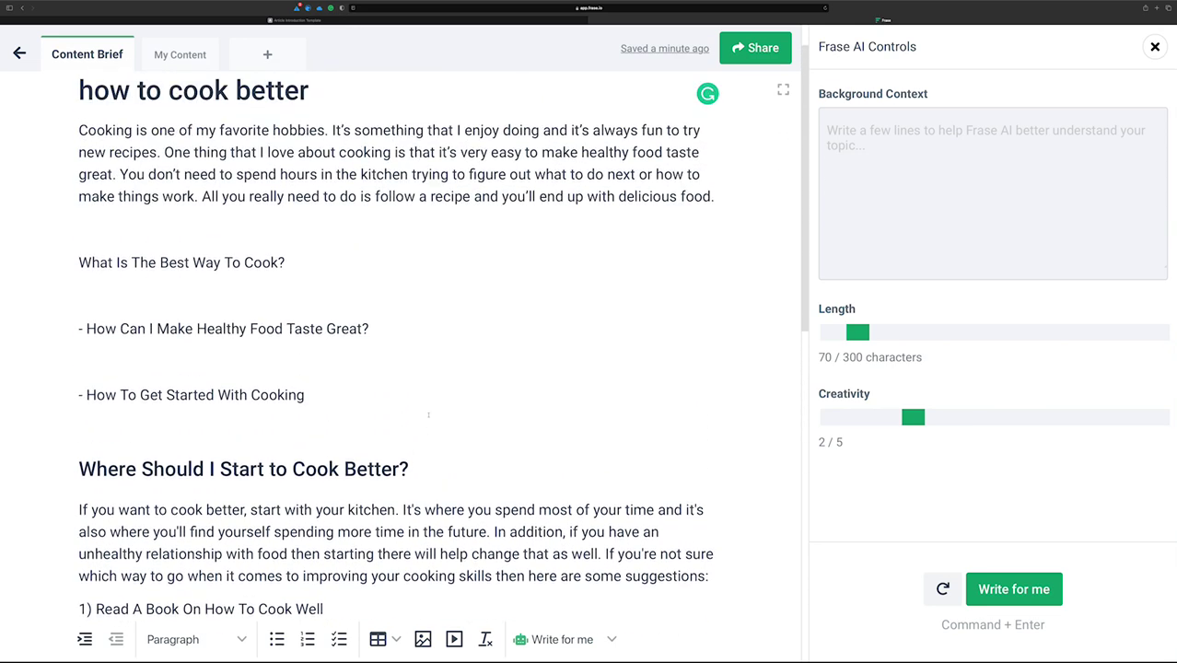
{"action": "scroll", "coordinate": [428, 415], "scroll_direction": "up", "scroll_amount": 2}
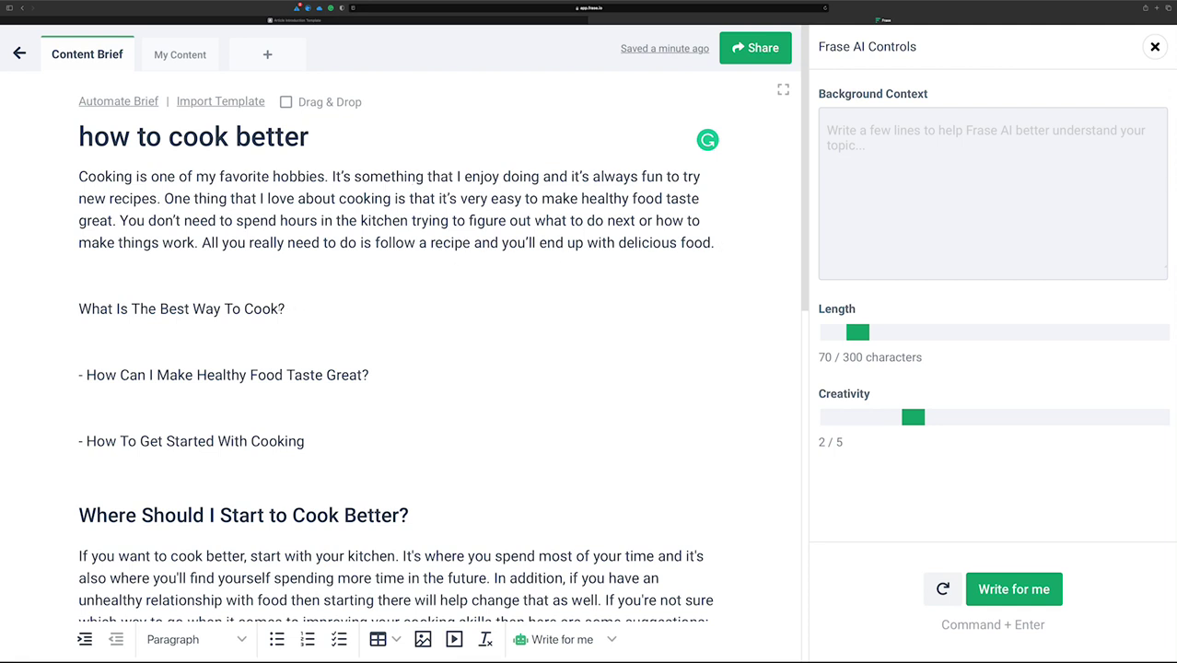
{"action": "scroll", "coordinate": [330, 326], "scroll_direction": "down", "scroll_amount": 5}
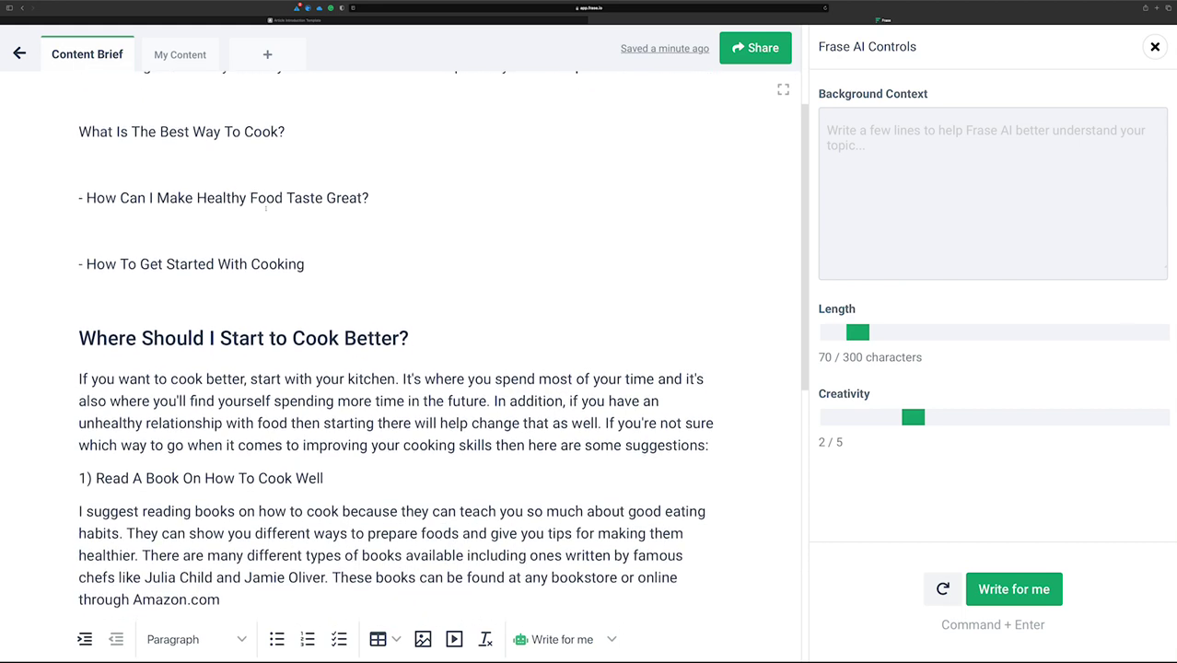
{"action": "scroll", "coordinate": [268, 324], "scroll_direction": "down", "scroll_amount": 4}
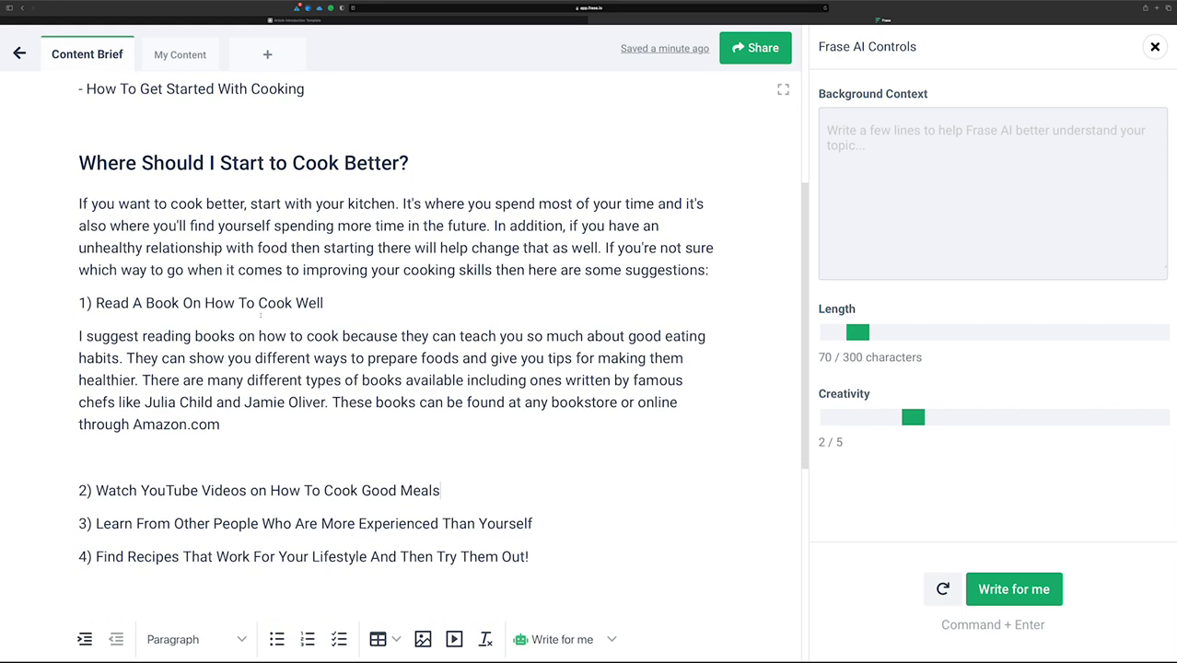
{"action": "scroll", "coordinate": [207, 294], "scroll_direction": "down", "scroll_amount": 1}
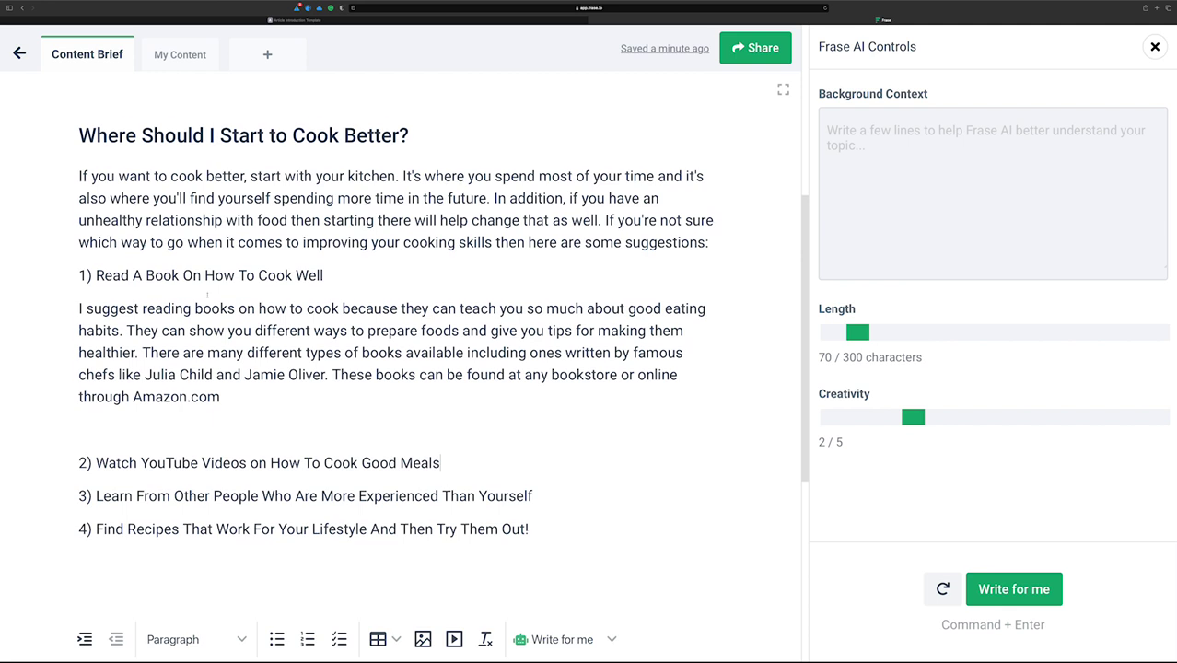
{"action": "scroll", "coordinate": [207, 295], "scroll_direction": "down", "scroll_amount": 2}
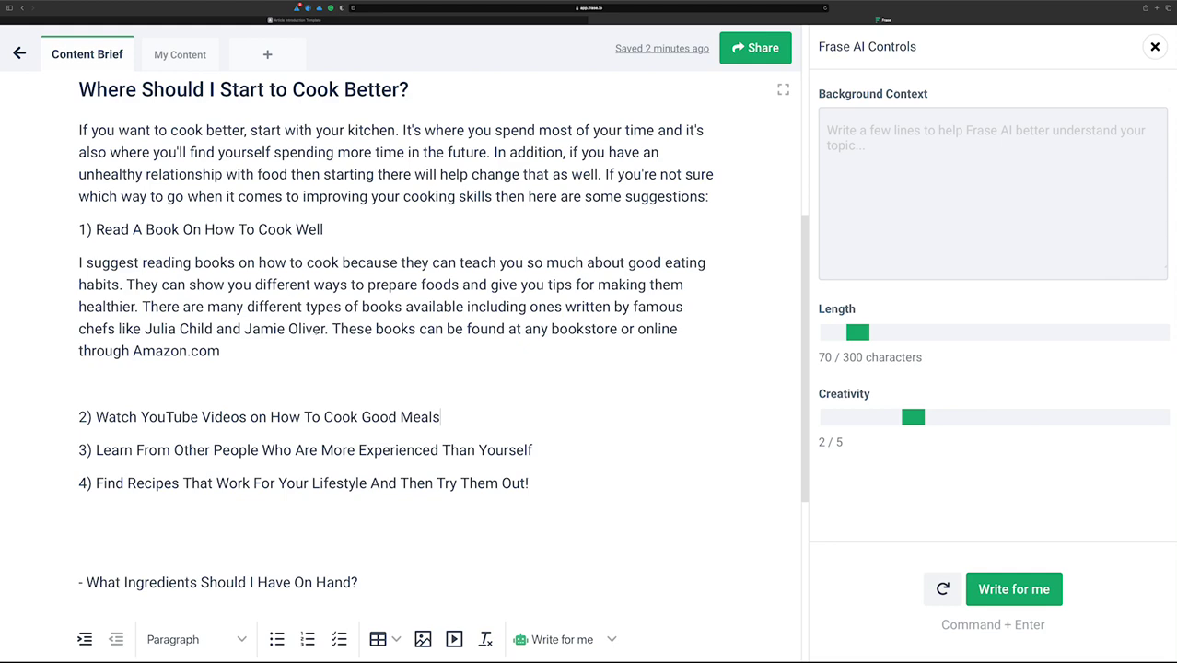
{"action": "scroll", "coordinate": [606, 150], "scroll_direction": "up", "scroll_amount": 6}
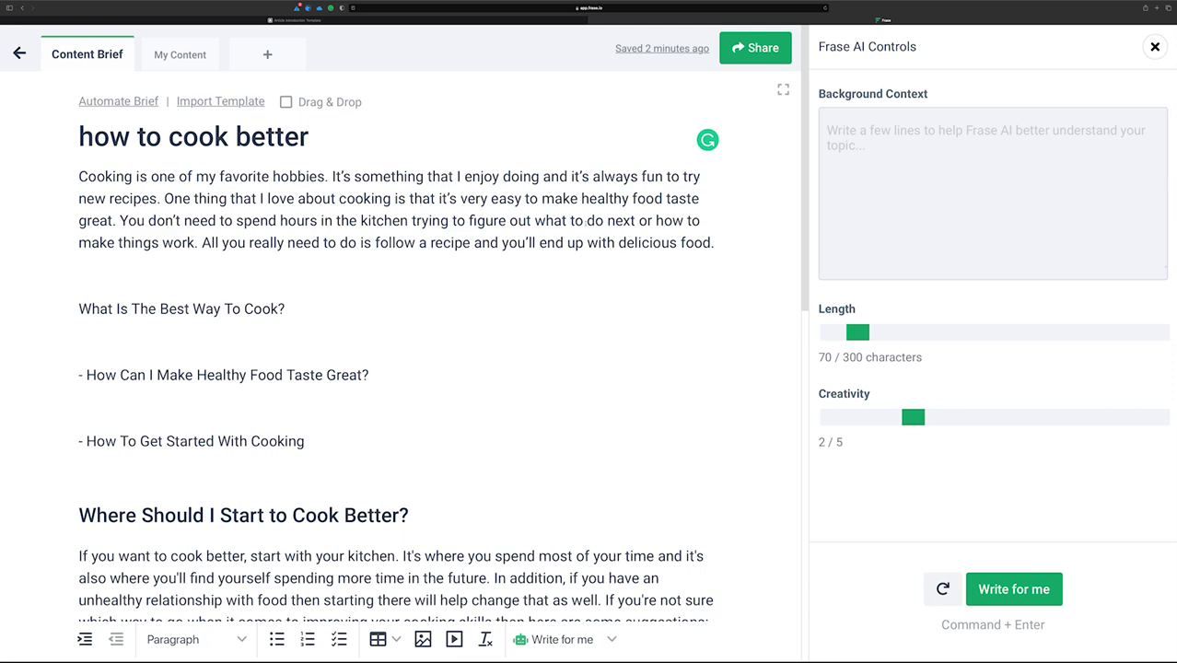
{"action": "scroll", "coordinate": [594, 222], "scroll_direction": "down", "scroll_amount": 5}
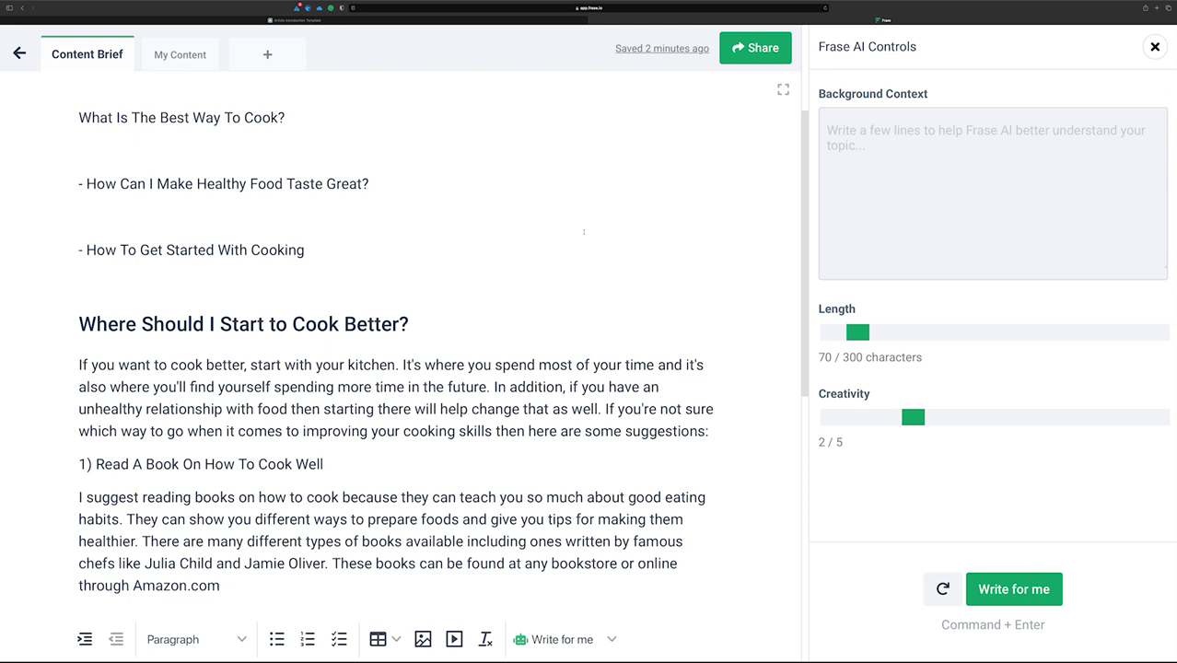
{"action": "scroll", "coordinate": [553, 233], "scroll_direction": "down", "scroll_amount": 2}
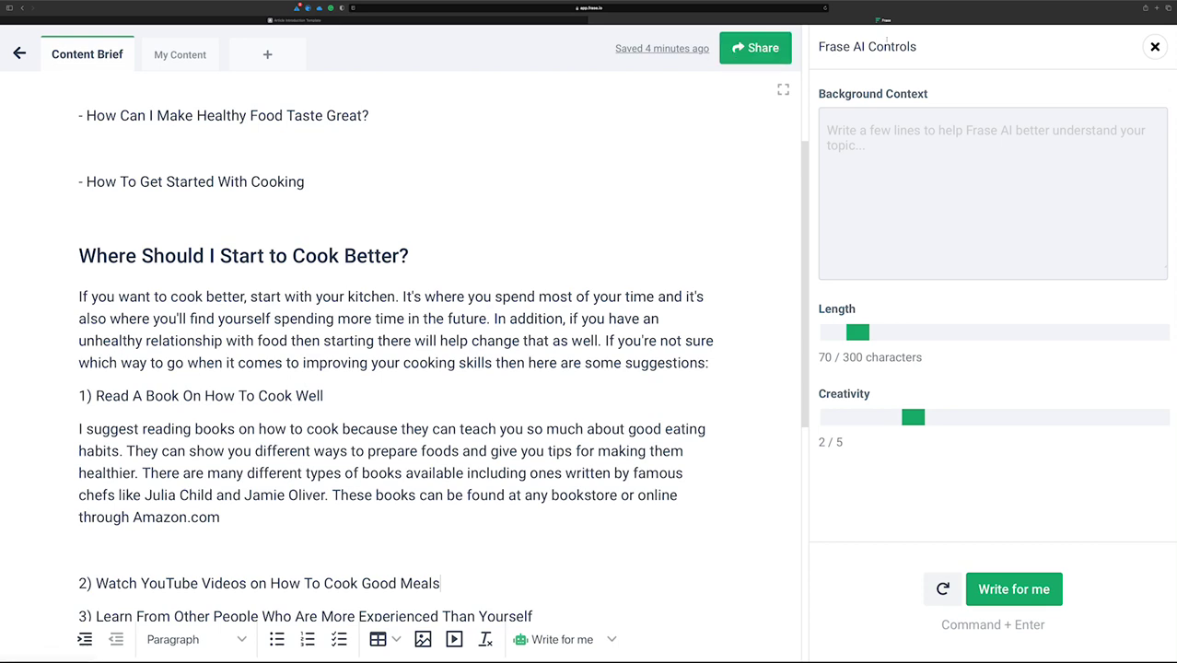
Open grammarly.com in a new browser tab and go to its sign-in page
{"action": "left_click", "coordinate": [1155, 9]}
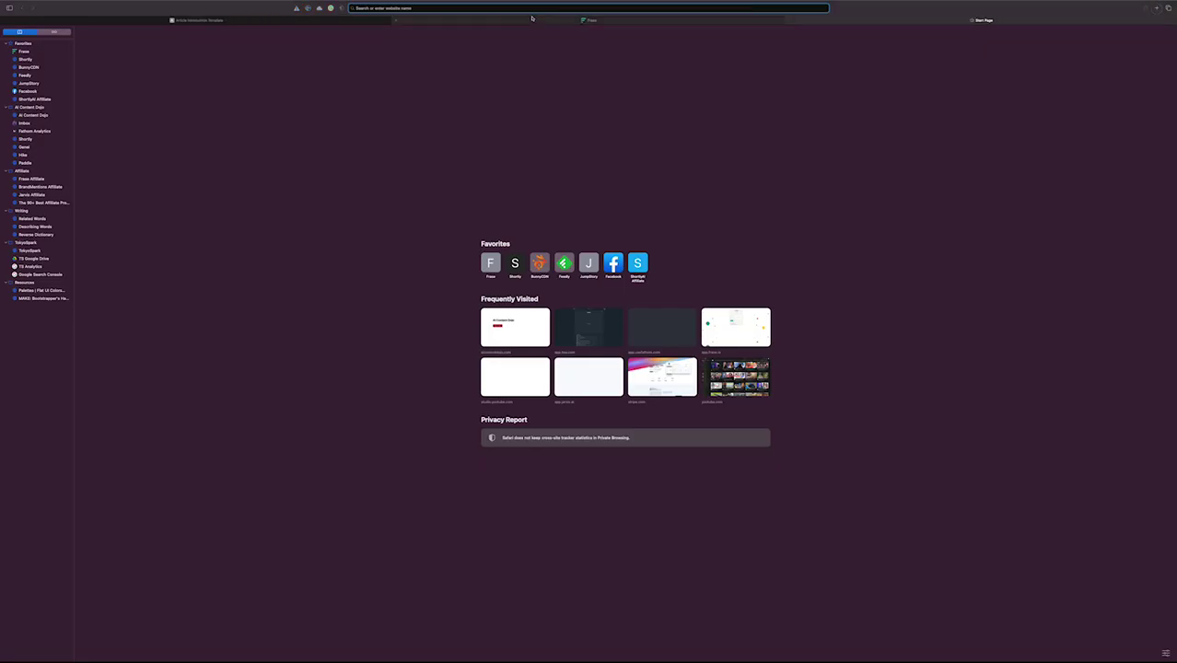
{"action": "type", "text": "grammarly.com"}
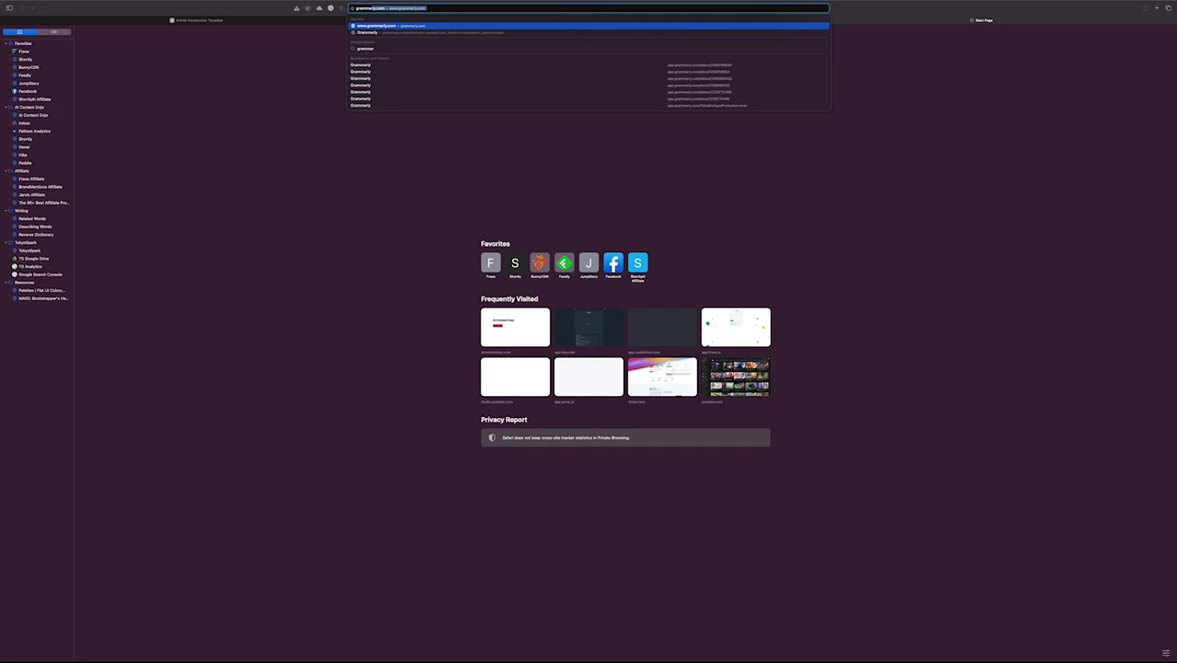
{"action": "key", "text": "Return"}
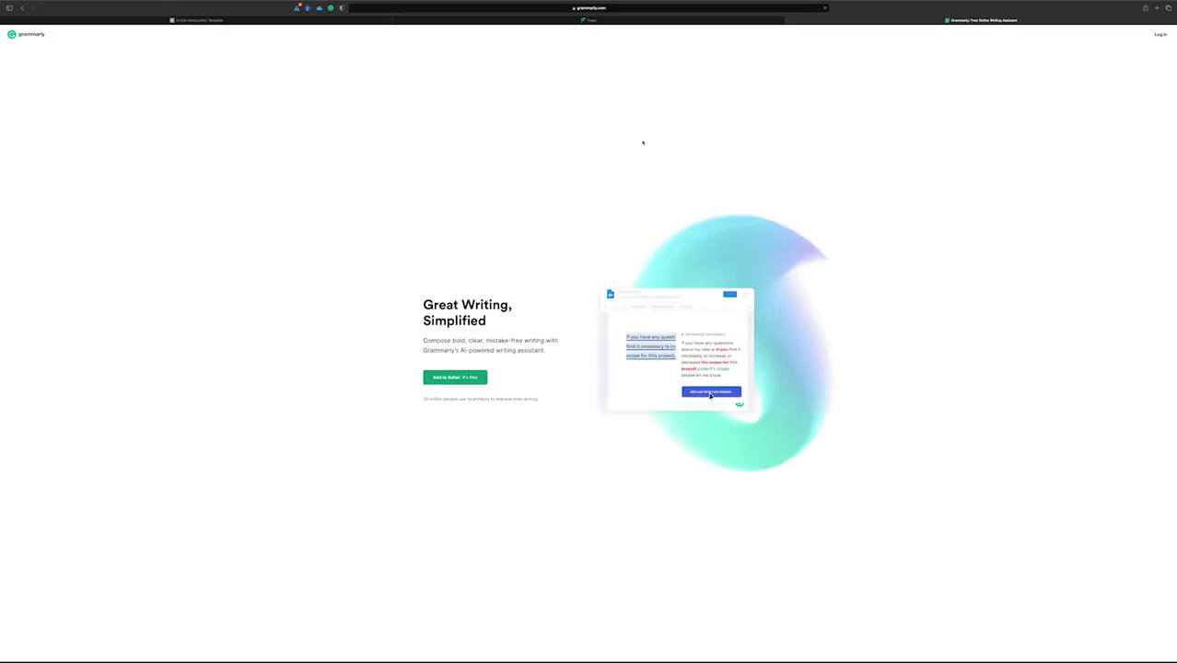
{"action": "left_click", "coordinate": [1160, 34]}
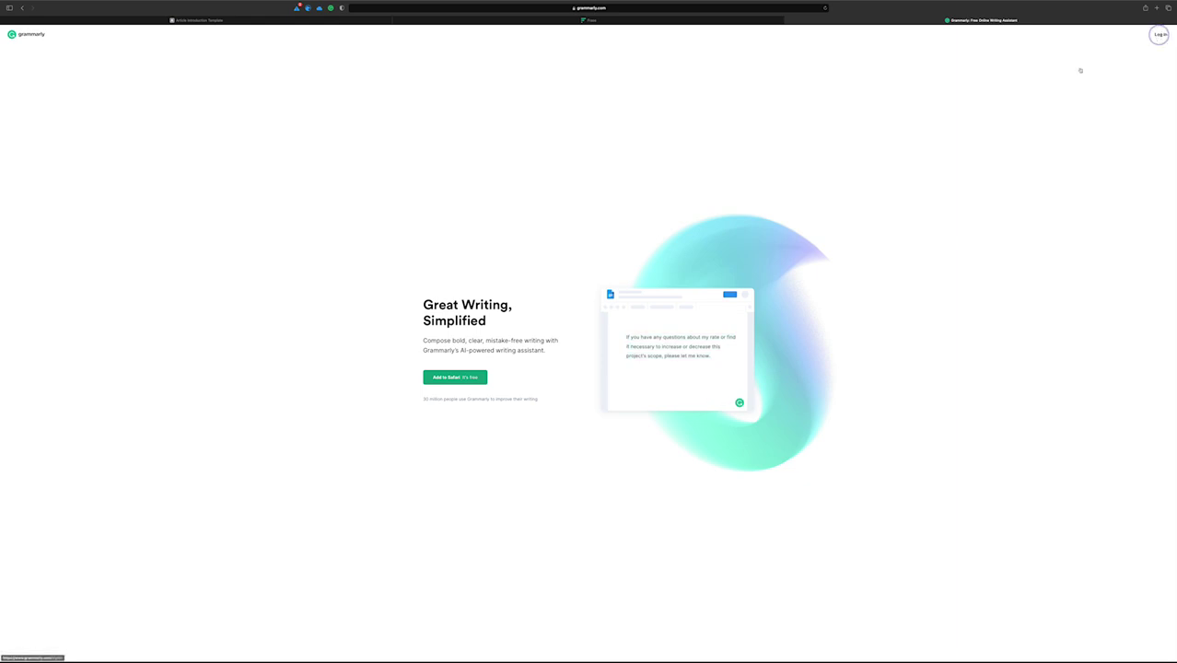
{"action": "left_click", "coordinate": [566, 95]}
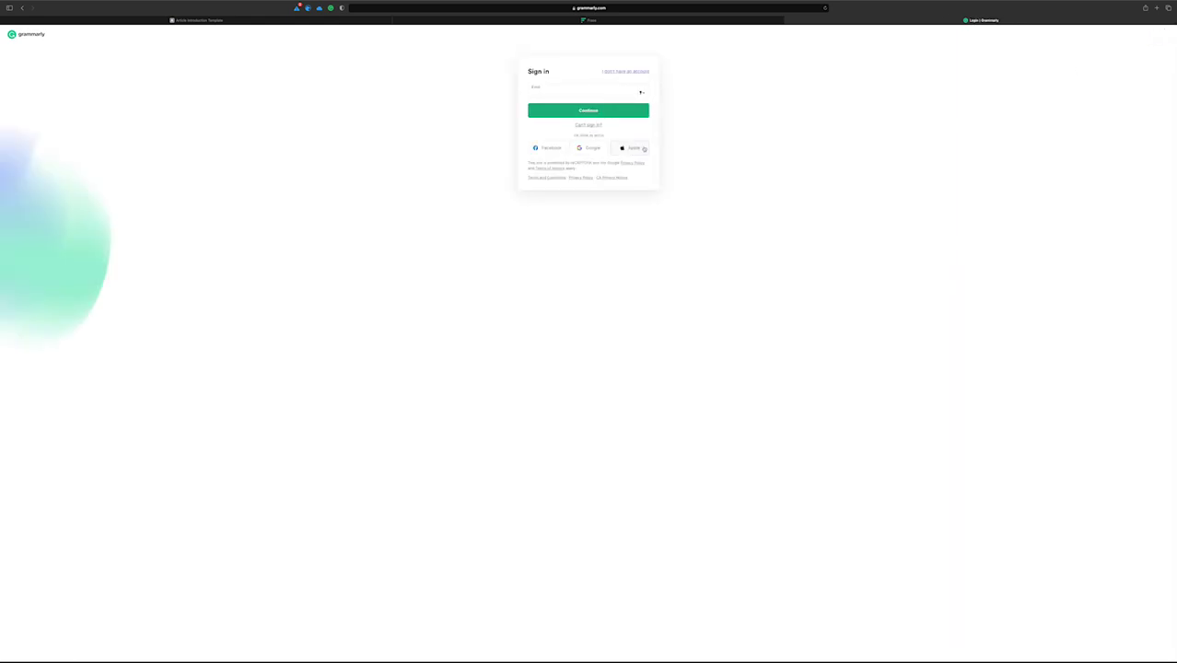
Try to fill in the email on the Grammarly sign-in form, and return to the Frase document
{"action": "left_click", "coordinate": [581, 94]}
{"action": "right_click", "coordinate": [582, 95]}
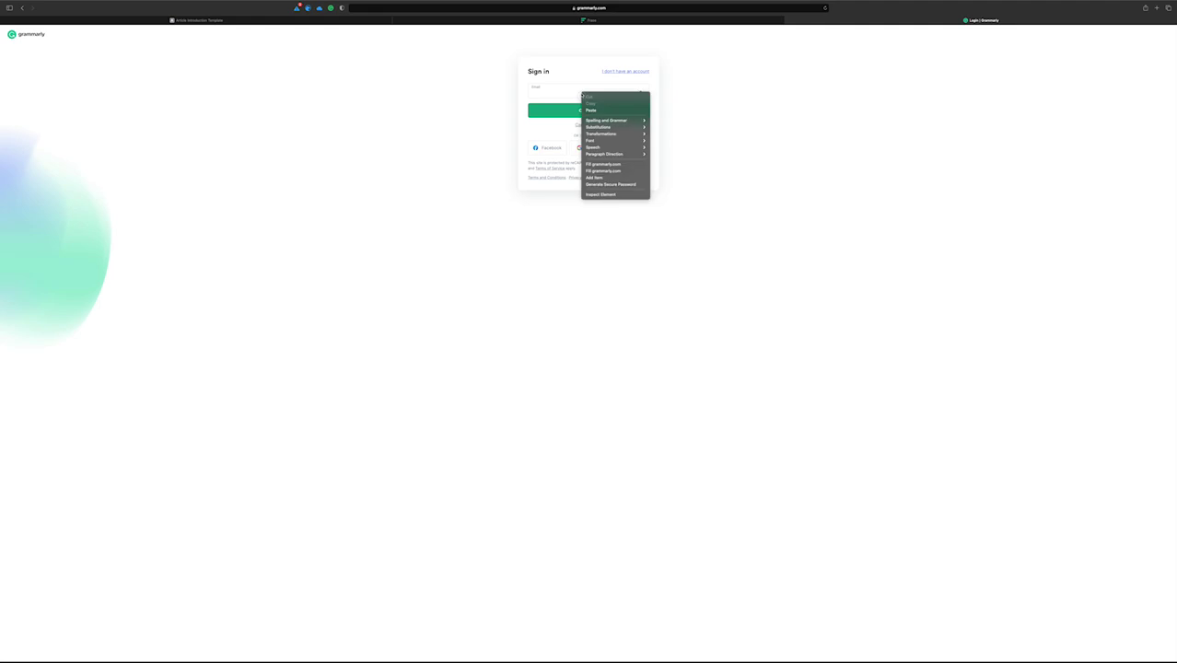
{"action": "key", "text": "Escape"}
{"action": "key", "text": "ctrl+Up"}
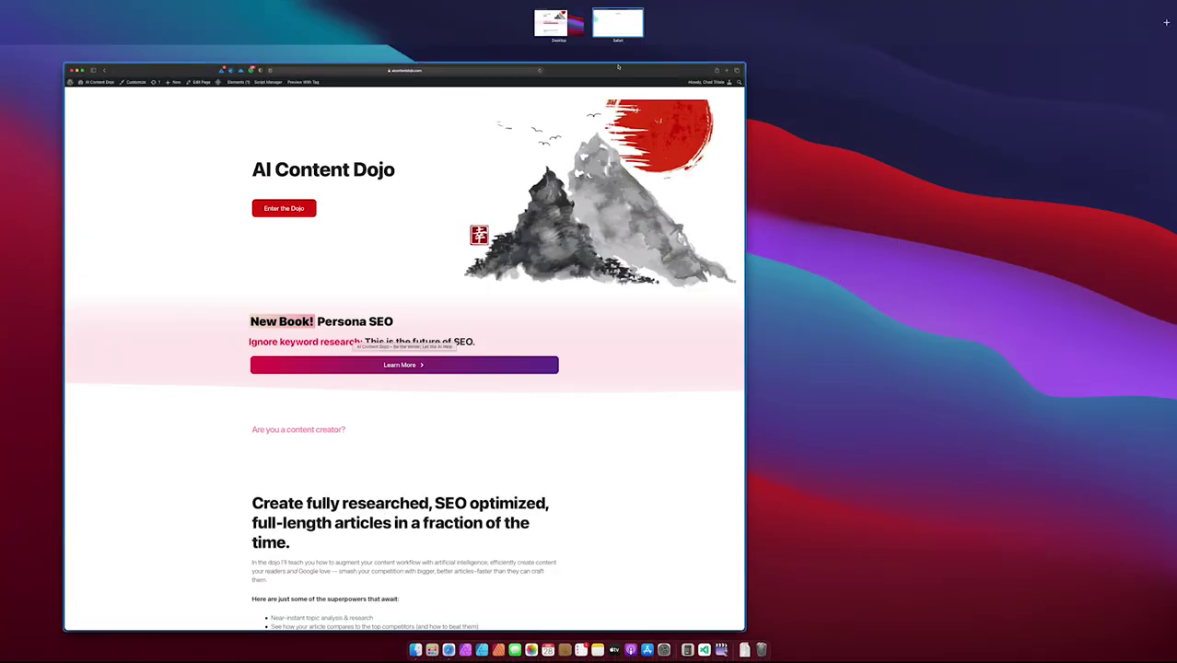
{"action": "left_click", "coordinate": [612, 21]}
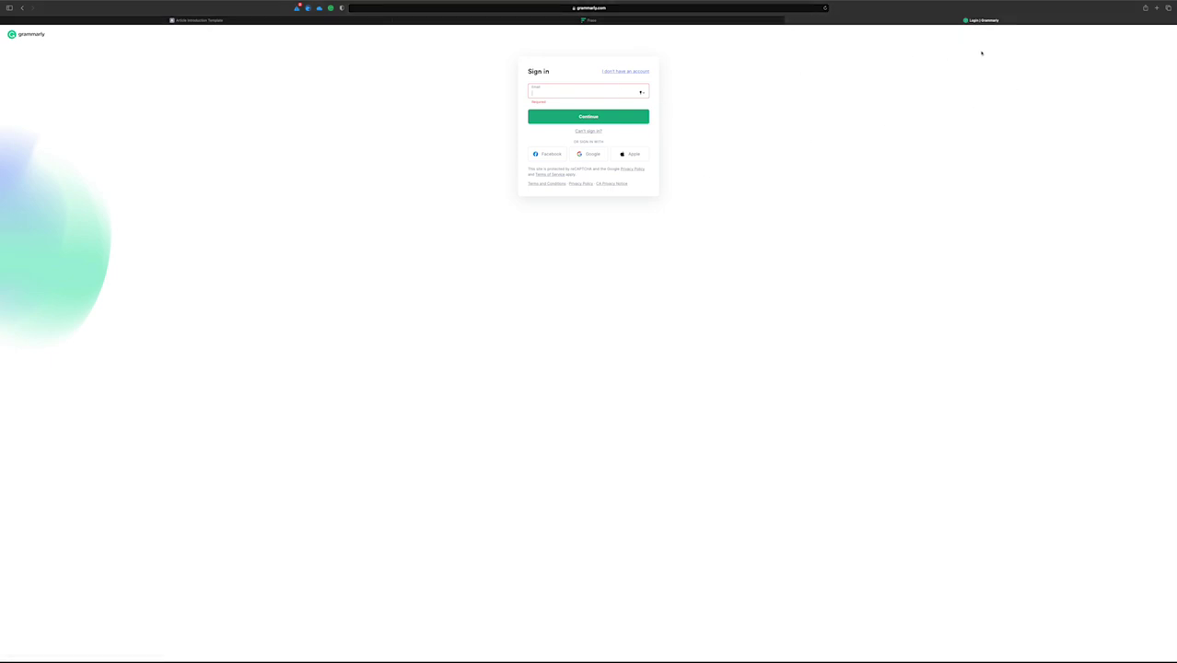
{"action": "left_click", "coordinate": [642, 253]}
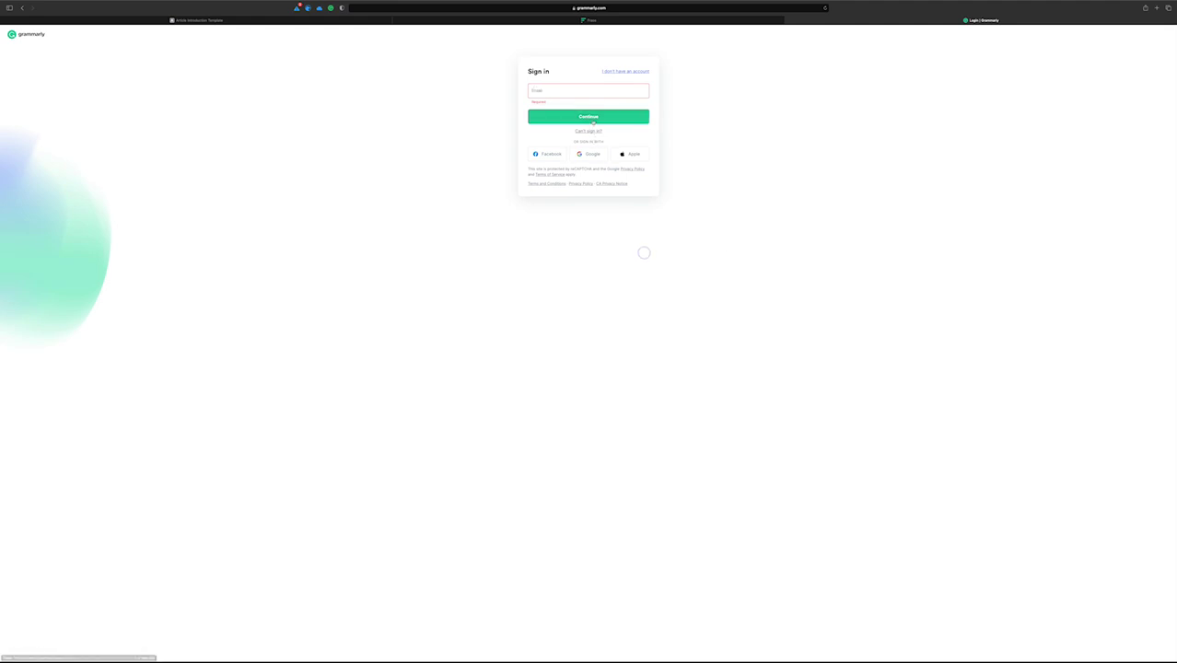
{"action": "left_click", "coordinate": [587, 92]}
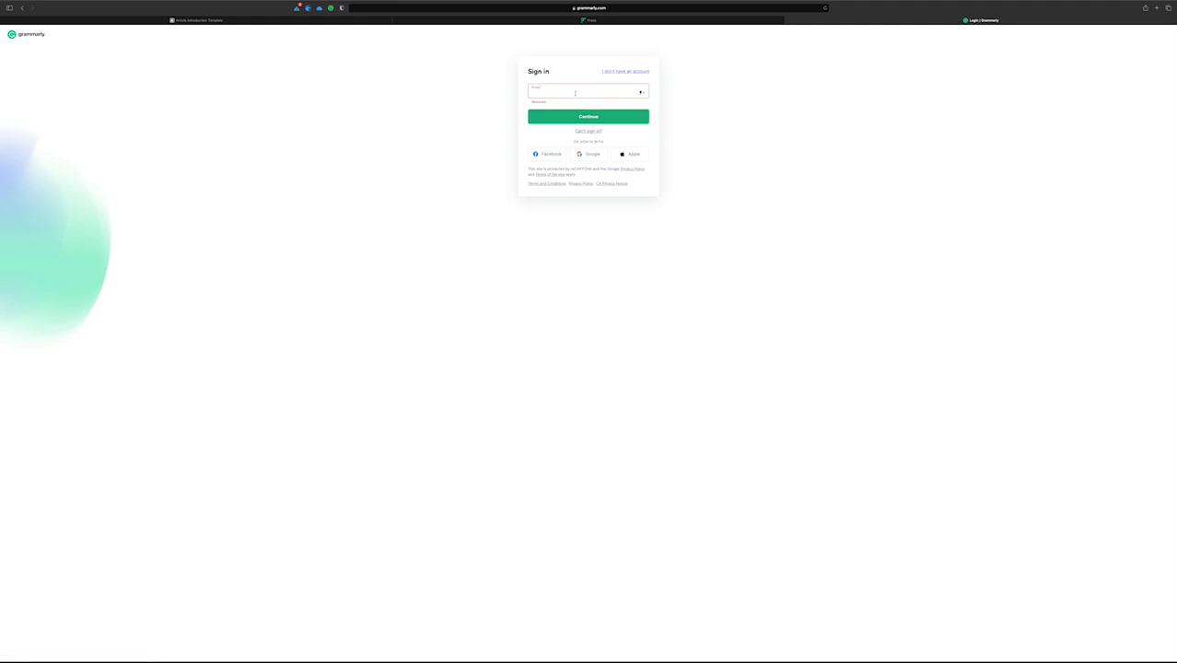
{"action": "left_click", "coordinate": [790, 20]}
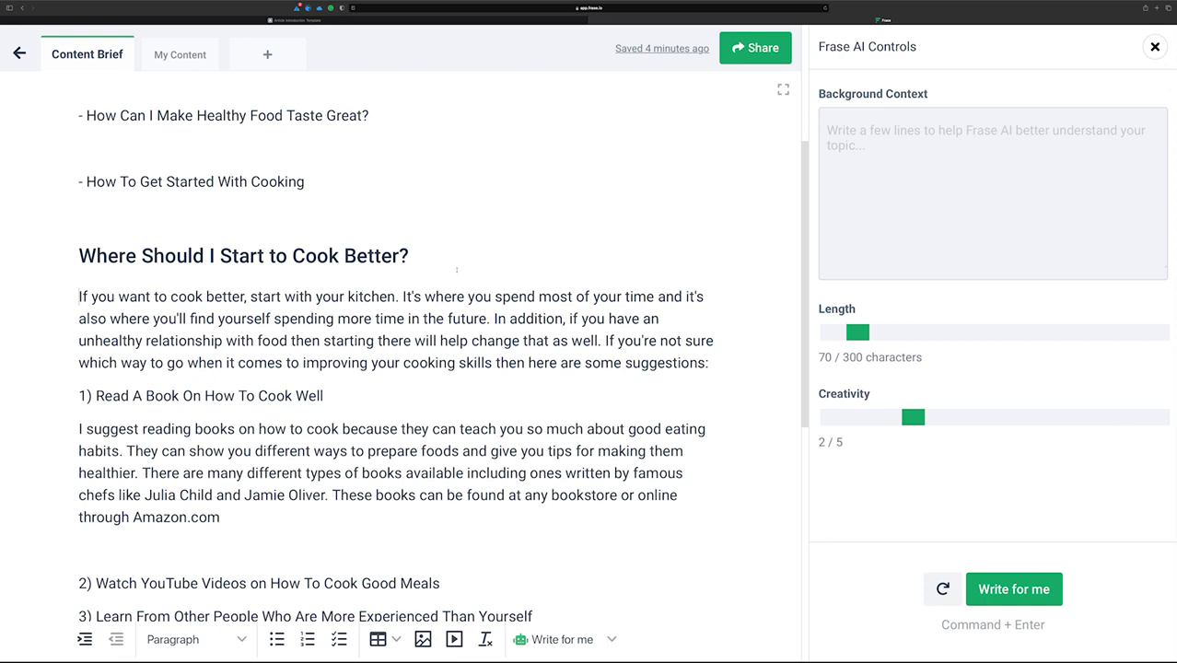
Shrink the Frase page display and examine the article's introduction, outline questions and expanded section together
{"action": "scroll", "coordinate": [456, 270], "scroll_direction": "down", "scroll_amount": 2}
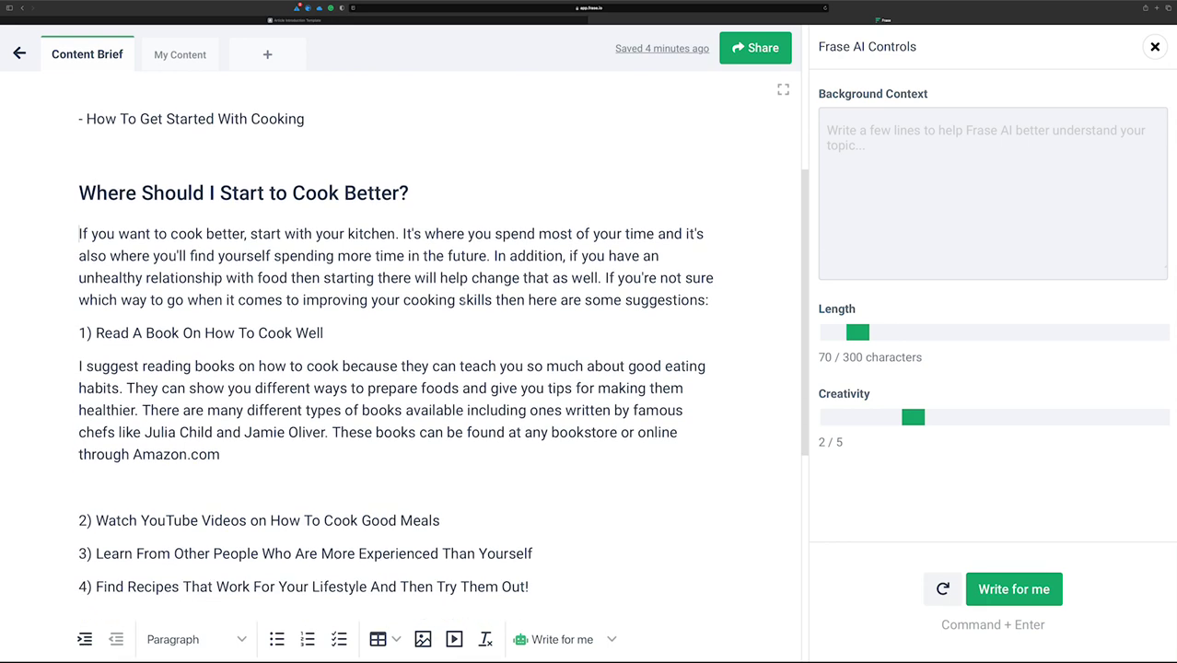
{"action": "scroll", "coordinate": [458, 298], "scroll_direction": "down", "scroll_amount": 4}
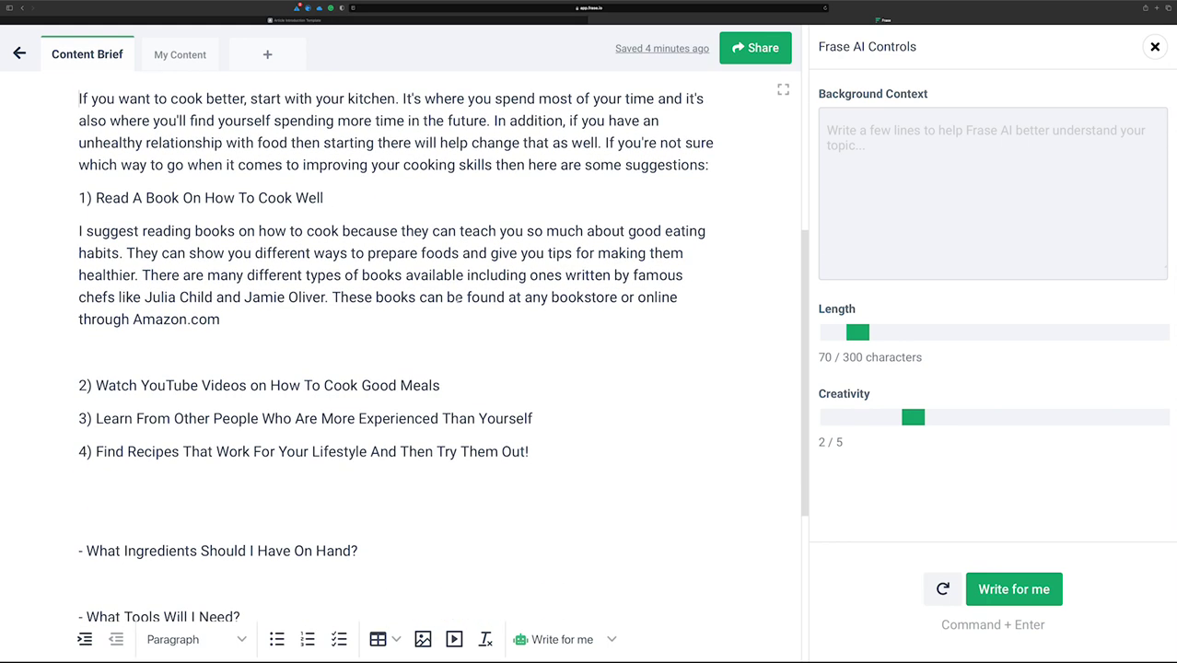
{"action": "key", "text": "super+minus"}
{"action": "key", "text": "super+minus"}
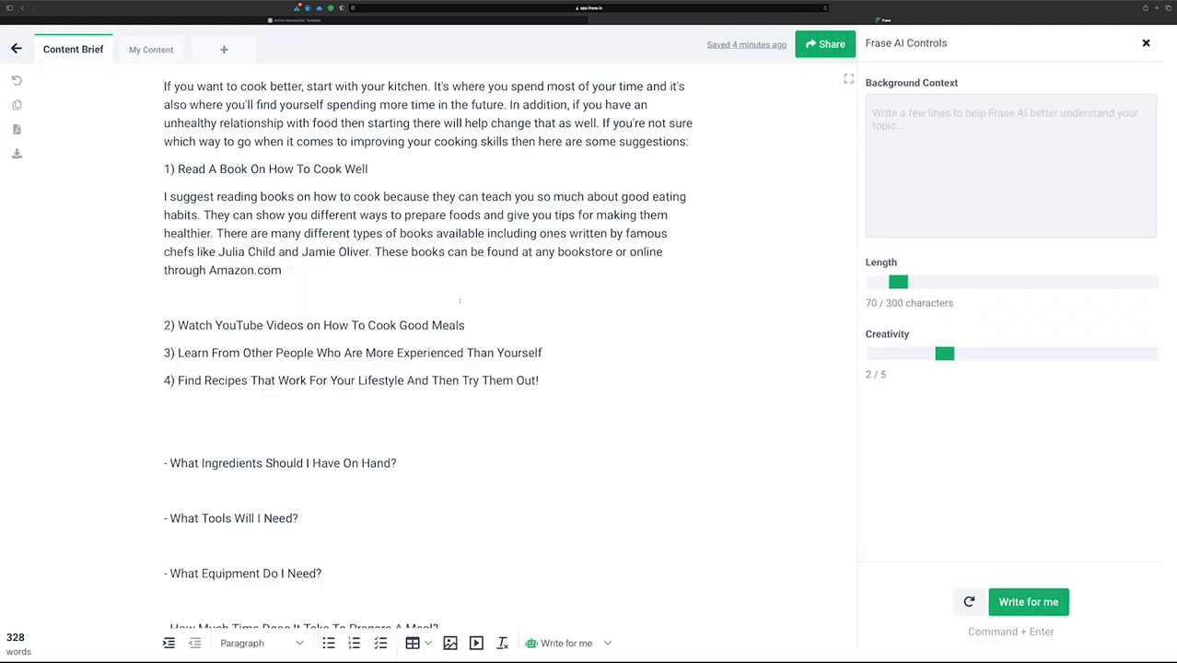
{"action": "scroll", "coordinate": [403, 319], "scroll_direction": "up", "scroll_amount": 8}
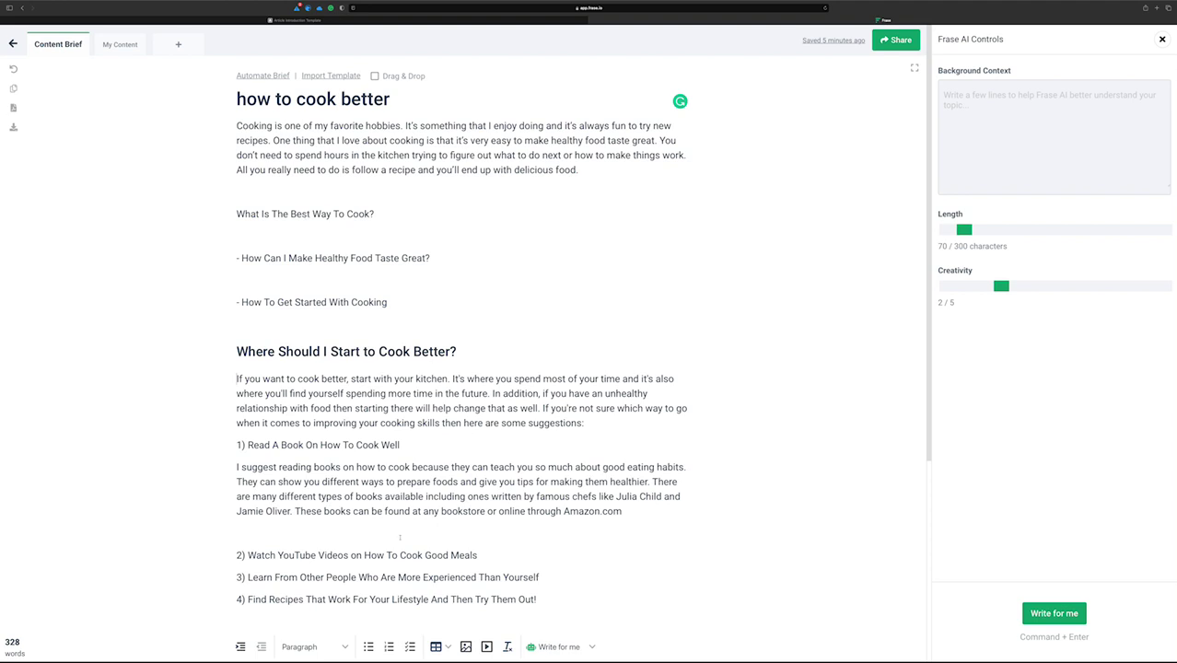
{"action": "mouse_move", "coordinate": [405, 662]}
{"action": "left_click", "coordinate": [360, 184]}
{"action": "left_click", "coordinate": [327, 280]}
Switch to the AI Content Dojo Article Introduction Template page, enlarge its display and clear the text selection
{"action": "left_click", "coordinate": [299, 20]}
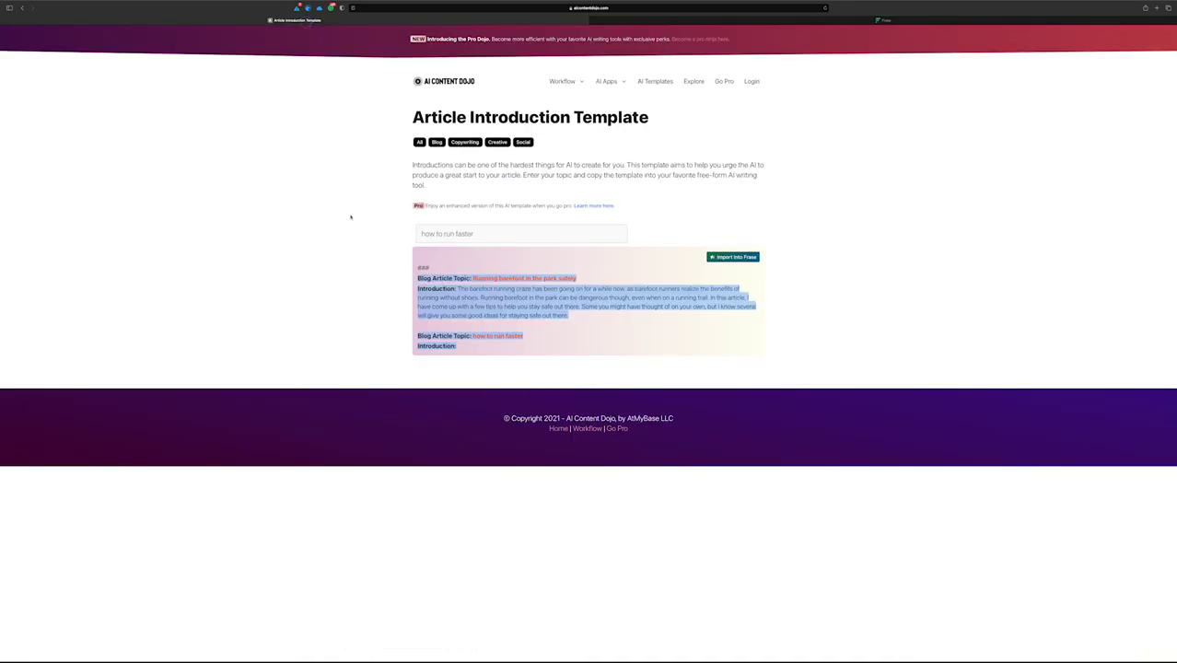
{"action": "key", "text": "super+plus"}
{"action": "key", "text": "super+plus"}
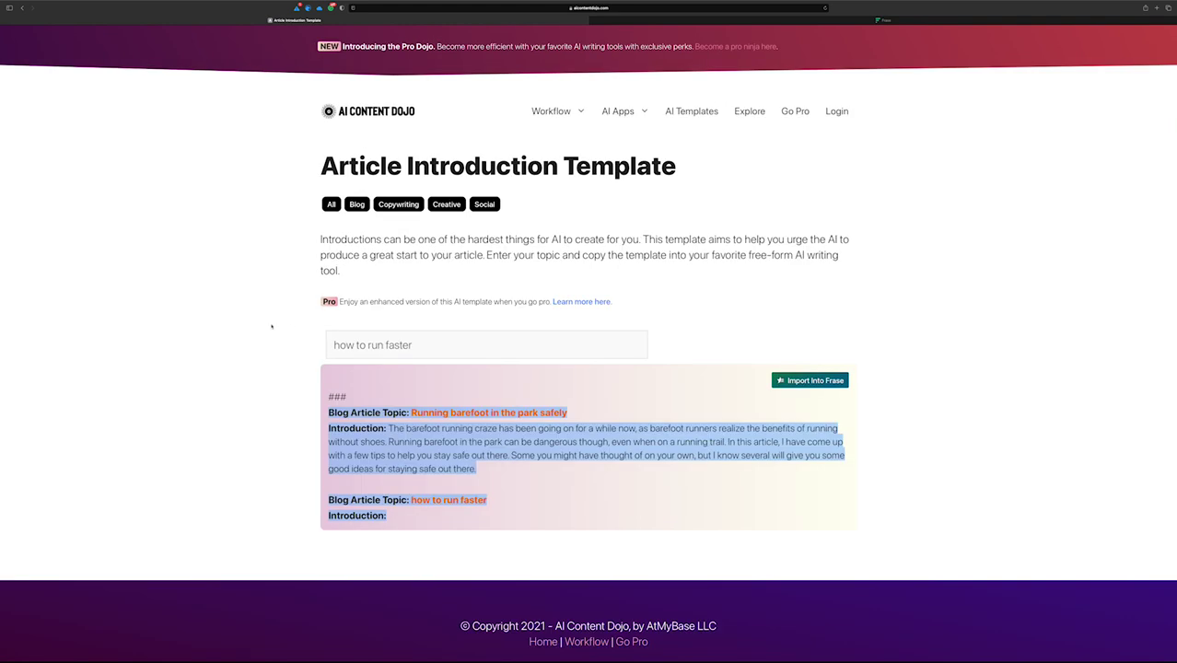
{"action": "left_click", "coordinate": [272, 326]}
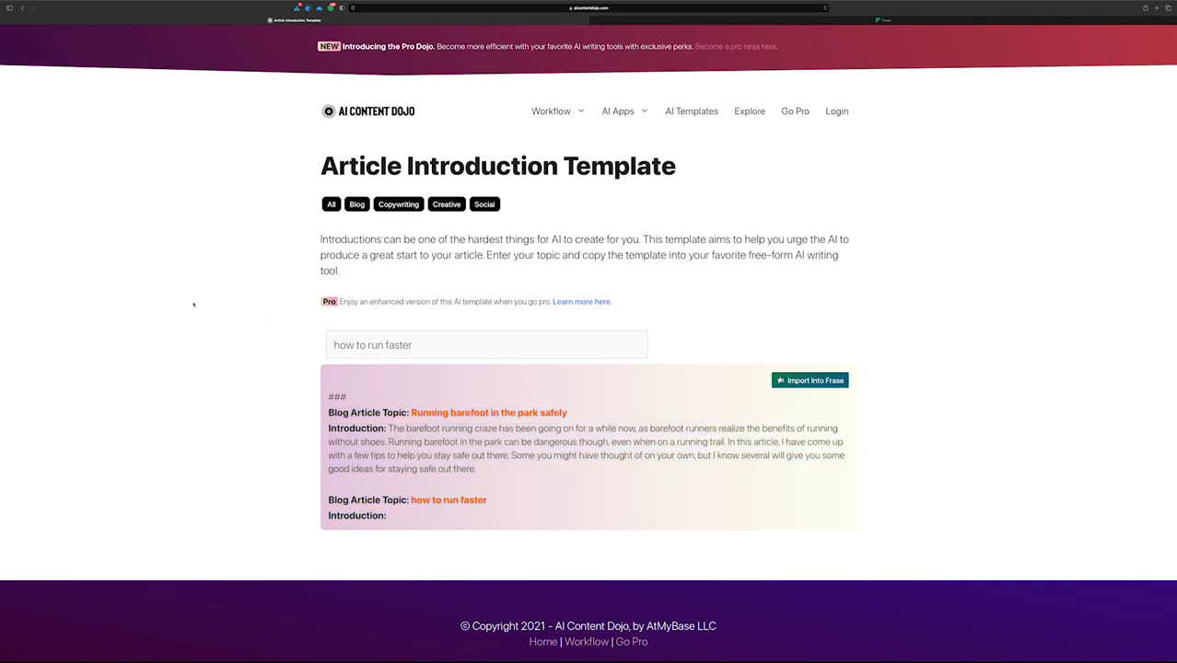
{"action": "key", "text": "super+plus"}
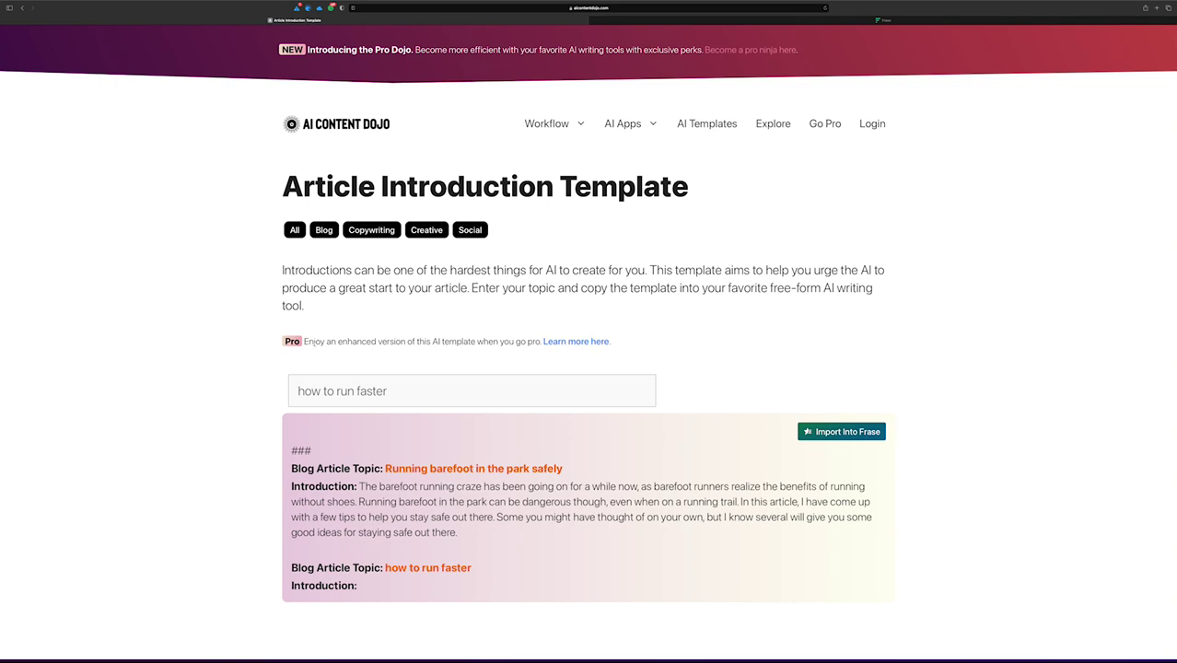
Open the Pro Dojo information page from the enhanced-template notice and examine its enhanced AI templates and Time-Saving Productivity Tools sections
{"action": "left_click", "coordinate": [568, 340]}
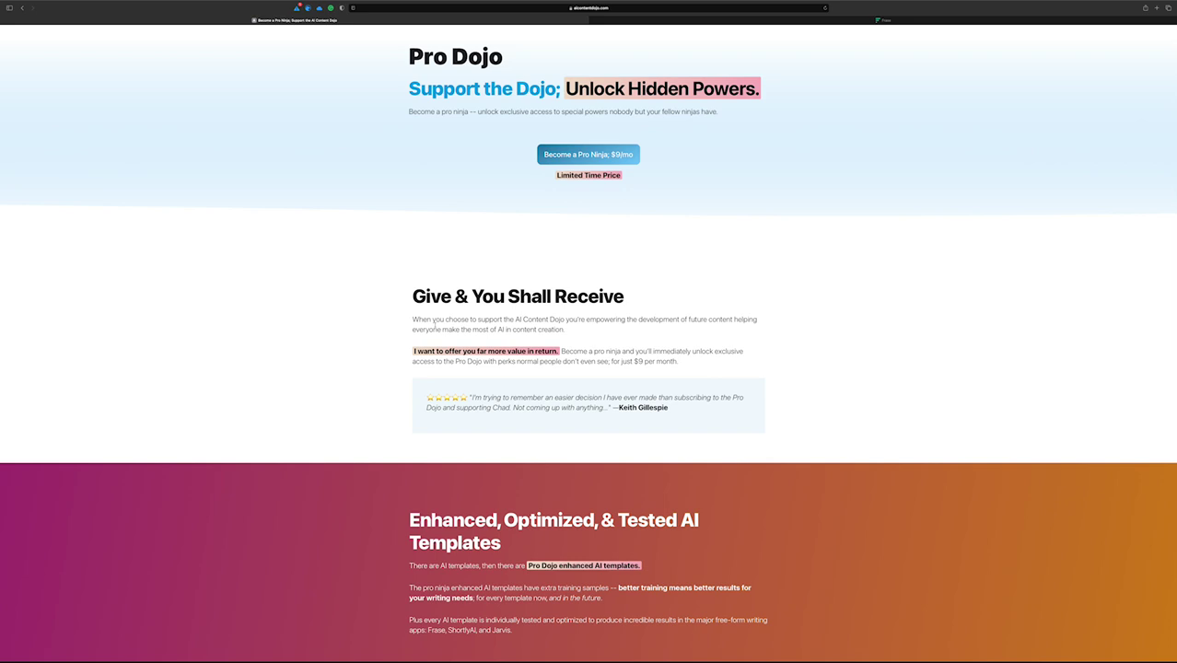
{"action": "scroll", "coordinate": [434, 327], "scroll_direction": "up", "scroll_amount": 5}
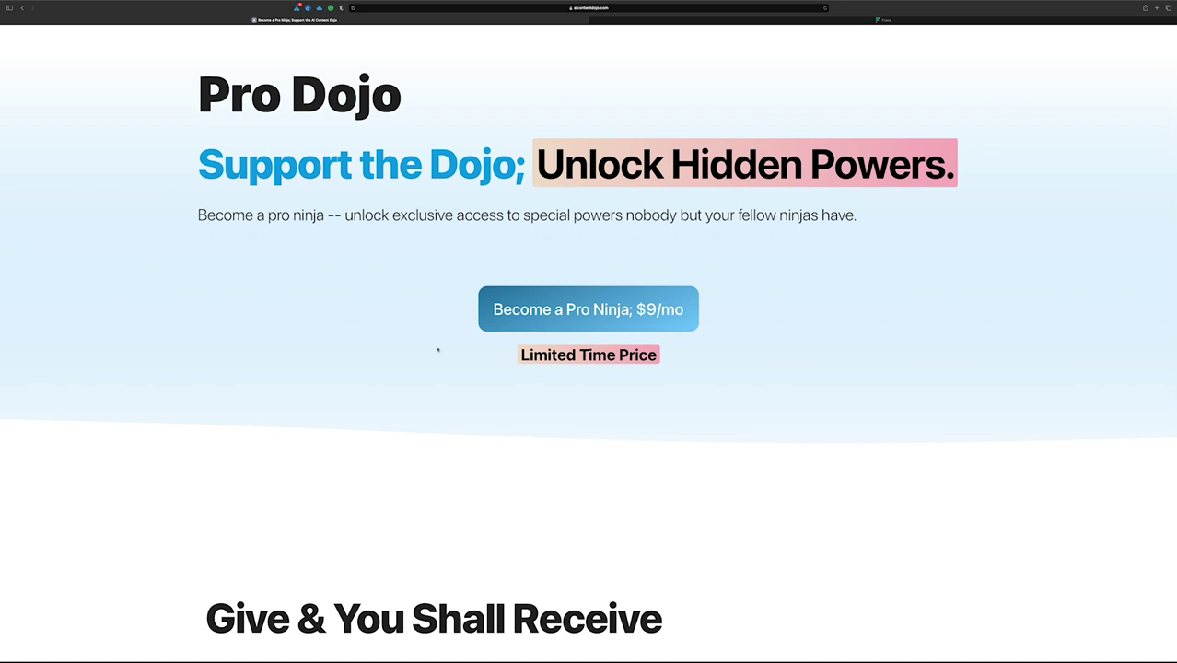
{"action": "scroll", "coordinate": [438, 350], "scroll_direction": "down", "scroll_amount": 5}
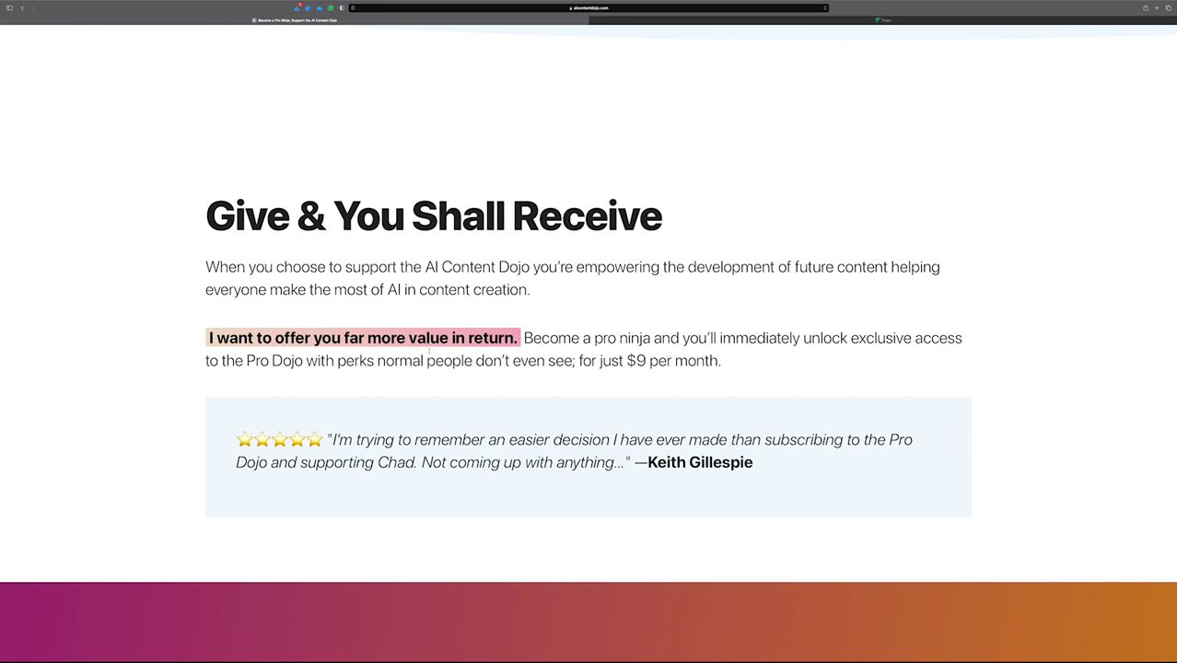
{"action": "scroll", "coordinate": [429, 351], "scroll_direction": "down", "scroll_amount": 5}
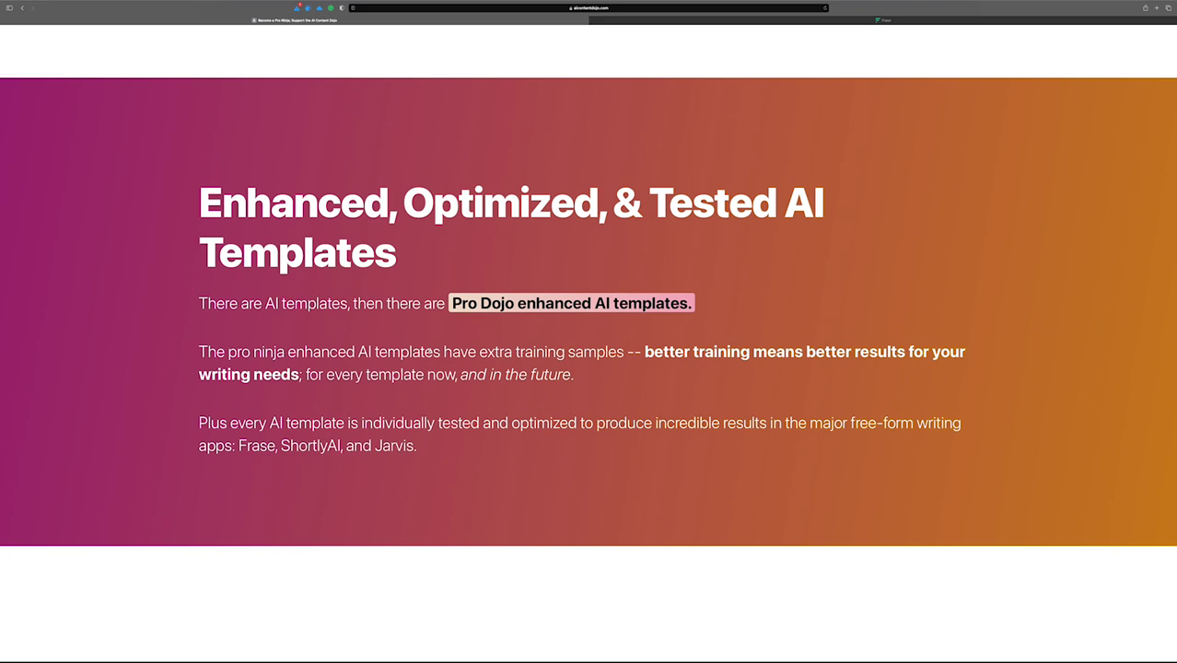
{"action": "scroll", "coordinate": [433, 354], "scroll_direction": "down", "scroll_amount": 5}
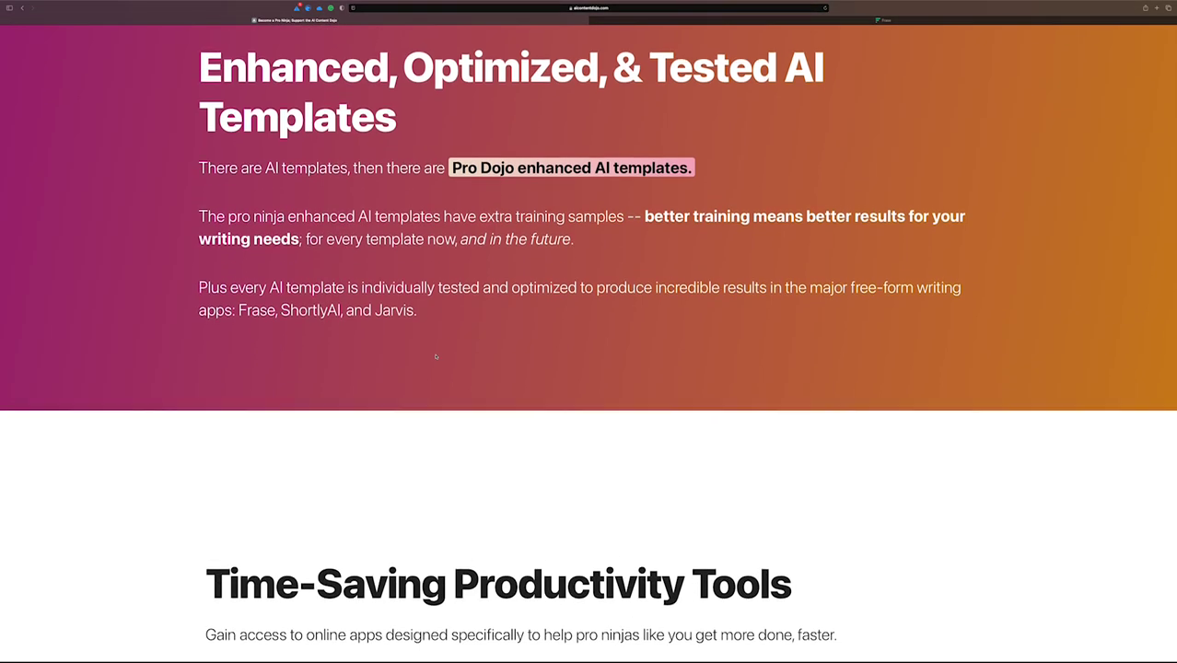
{"action": "scroll", "coordinate": [436, 357], "scroll_direction": "down", "scroll_amount": 3}
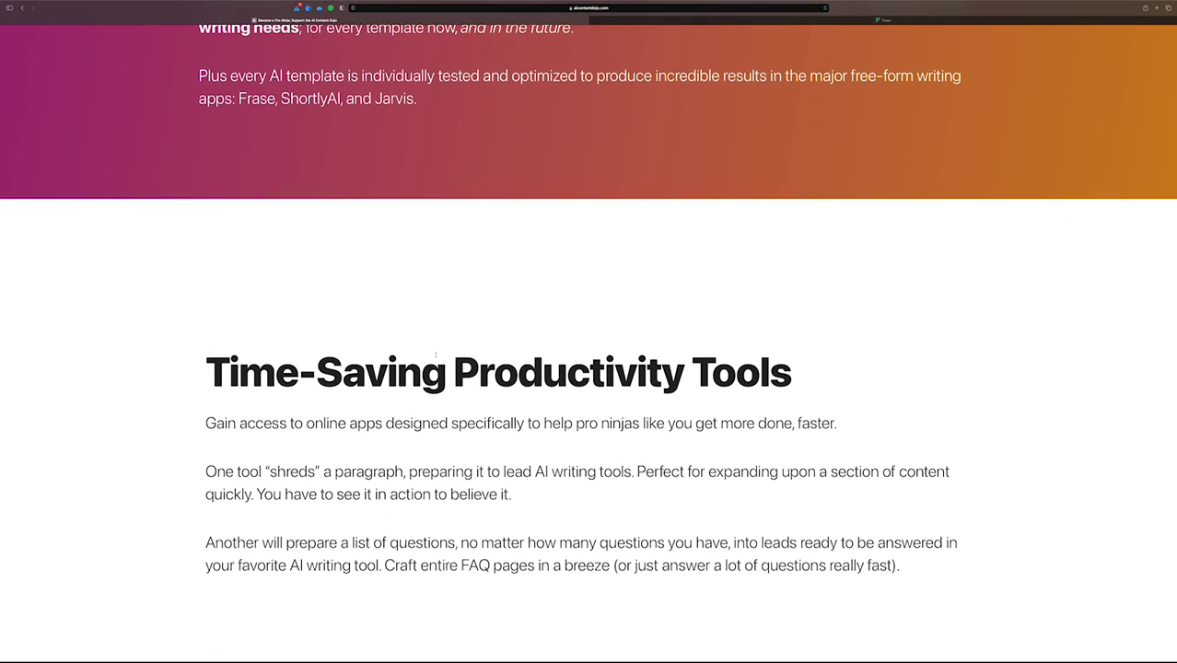
{"action": "scroll", "coordinate": [534, 348], "scroll_direction": "down", "scroll_amount": 2}
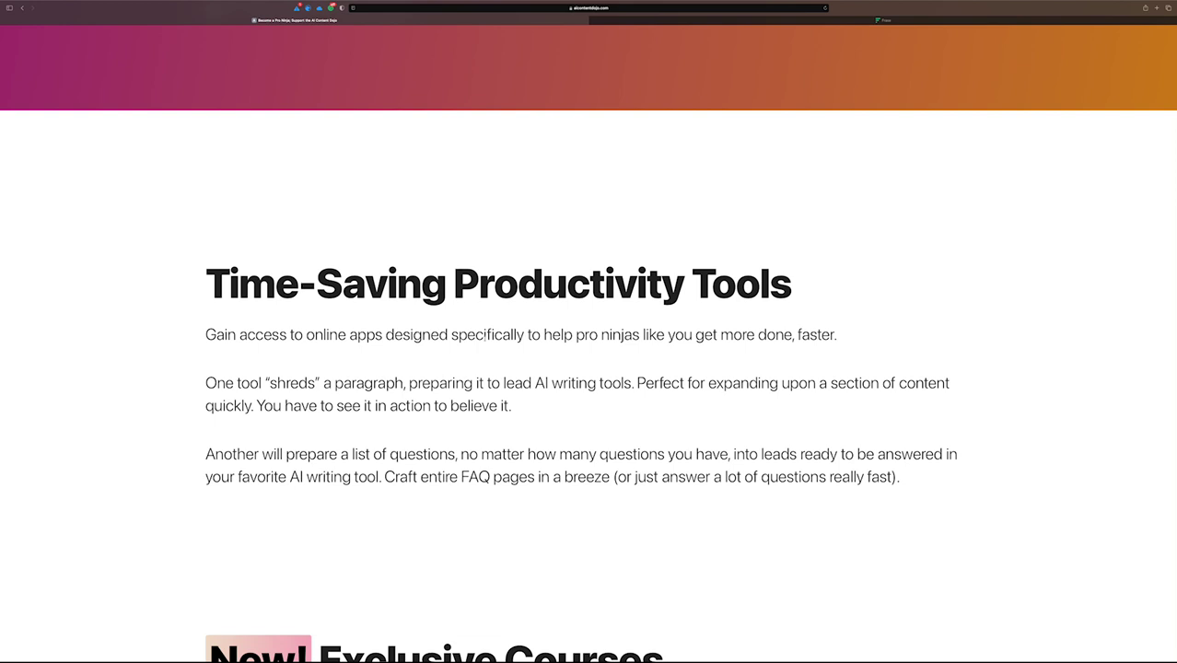
{"action": "scroll", "coordinate": [486, 337], "scroll_direction": "down", "scroll_amount": 1}
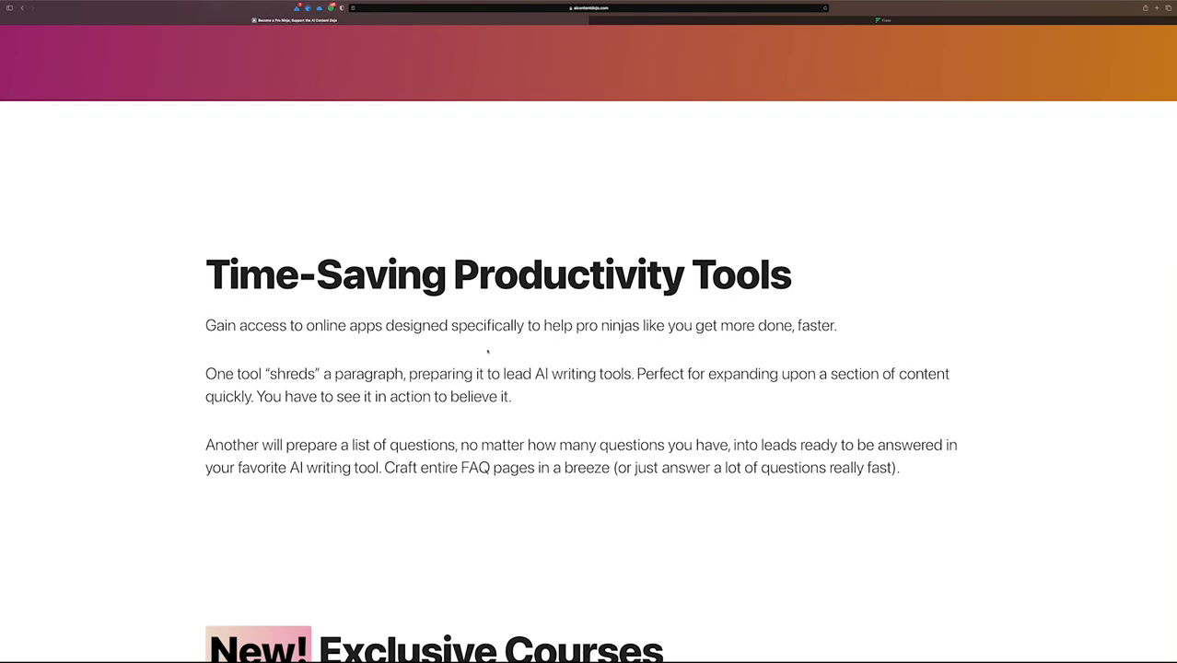
{"action": "scroll", "coordinate": [487, 355], "scroll_direction": "down", "scroll_amount": 5}
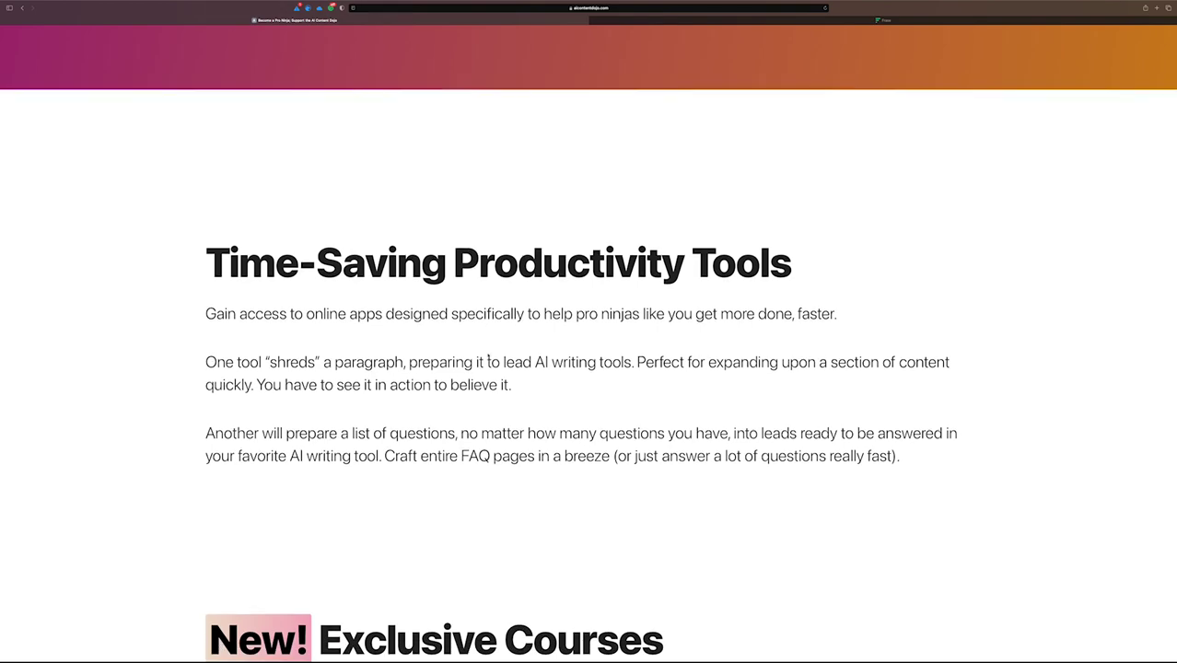
Examine the Exclusive Courses and Contextual Advice & Tips sections of the Pro Dojo page
{"action": "scroll", "coordinate": [488, 355], "scroll_direction": "down", "scroll_amount": 4}
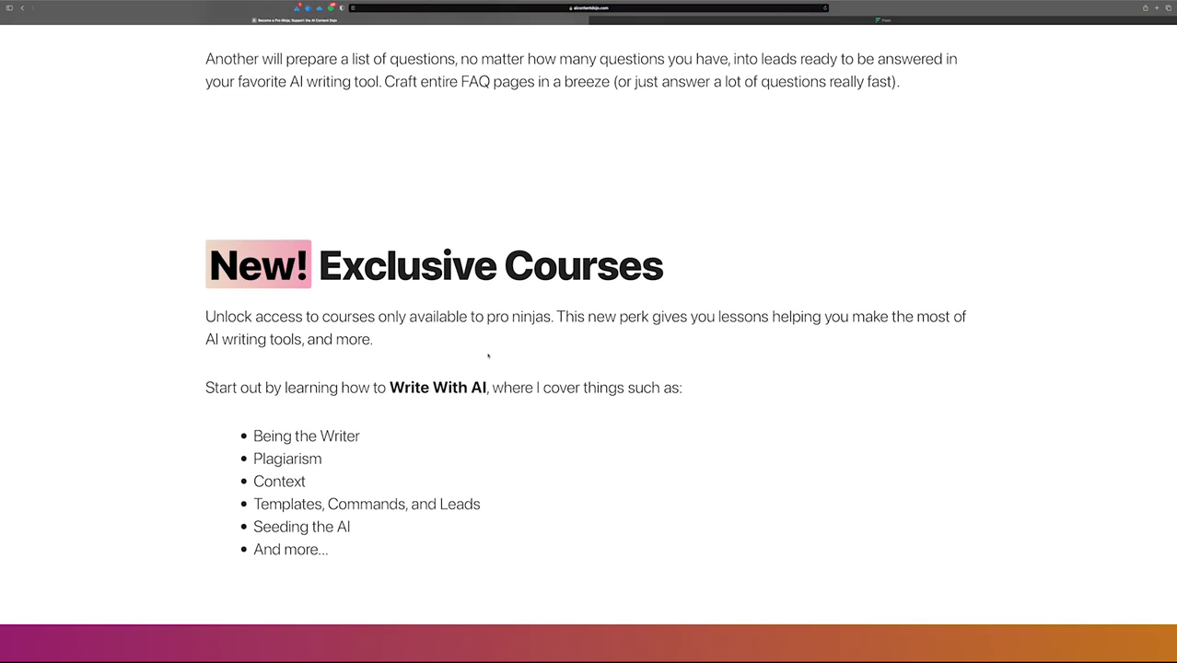
{"action": "scroll", "coordinate": [489, 356], "scroll_direction": "down", "scroll_amount": 1}
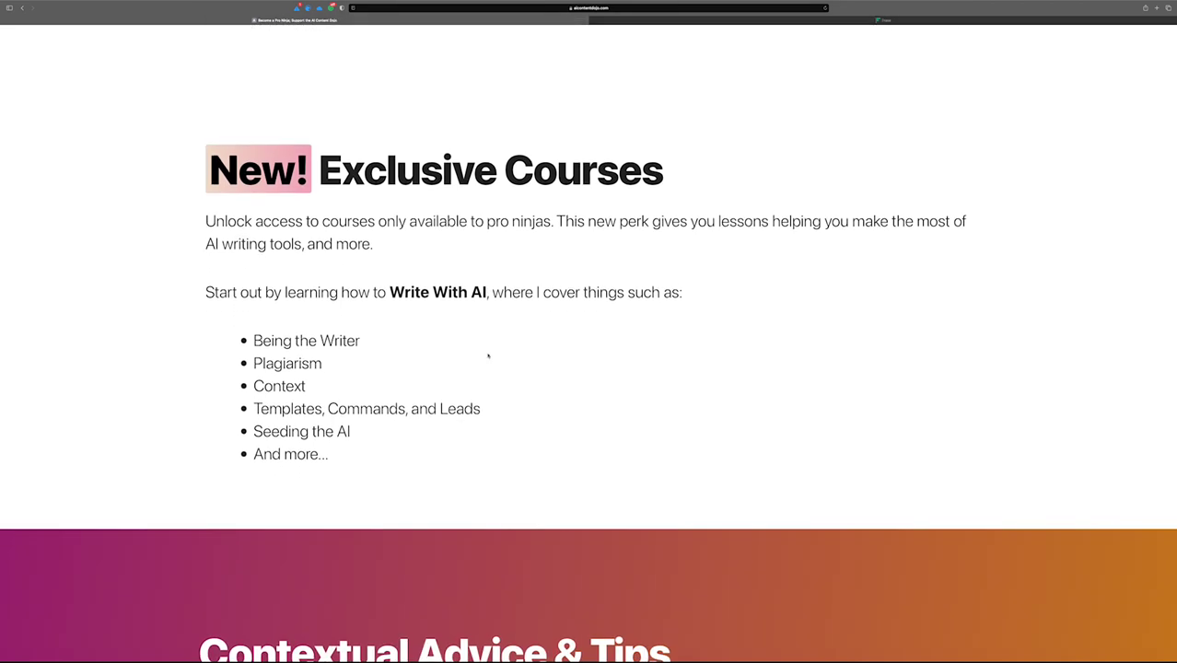
{"action": "scroll", "coordinate": [483, 353], "scroll_direction": "down", "scroll_amount": 1}
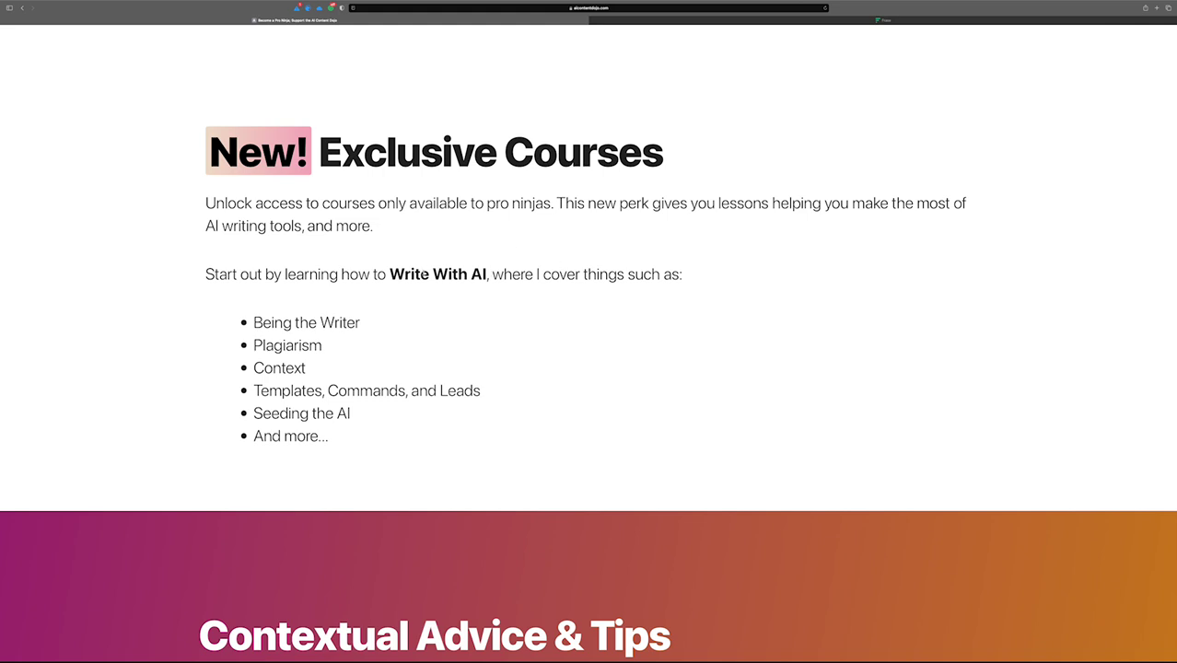
{"action": "scroll", "coordinate": [434, 266], "scroll_direction": "down", "scroll_amount": 5}
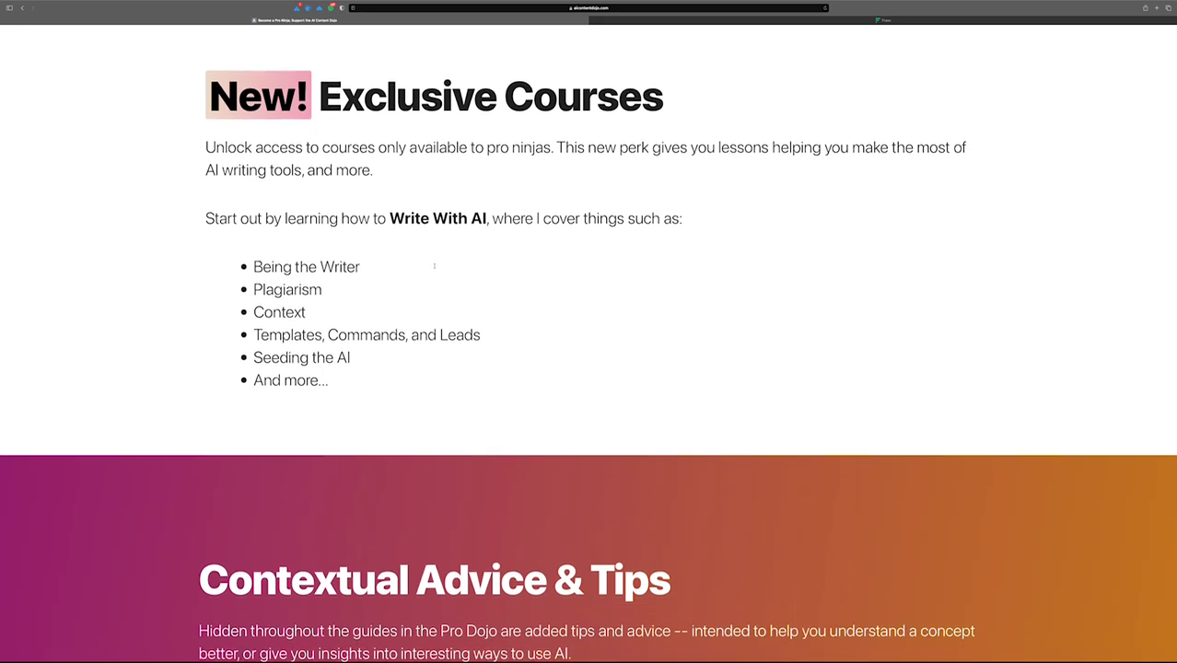
{"action": "scroll", "coordinate": [433, 266], "scroll_direction": "down", "scroll_amount": 3}
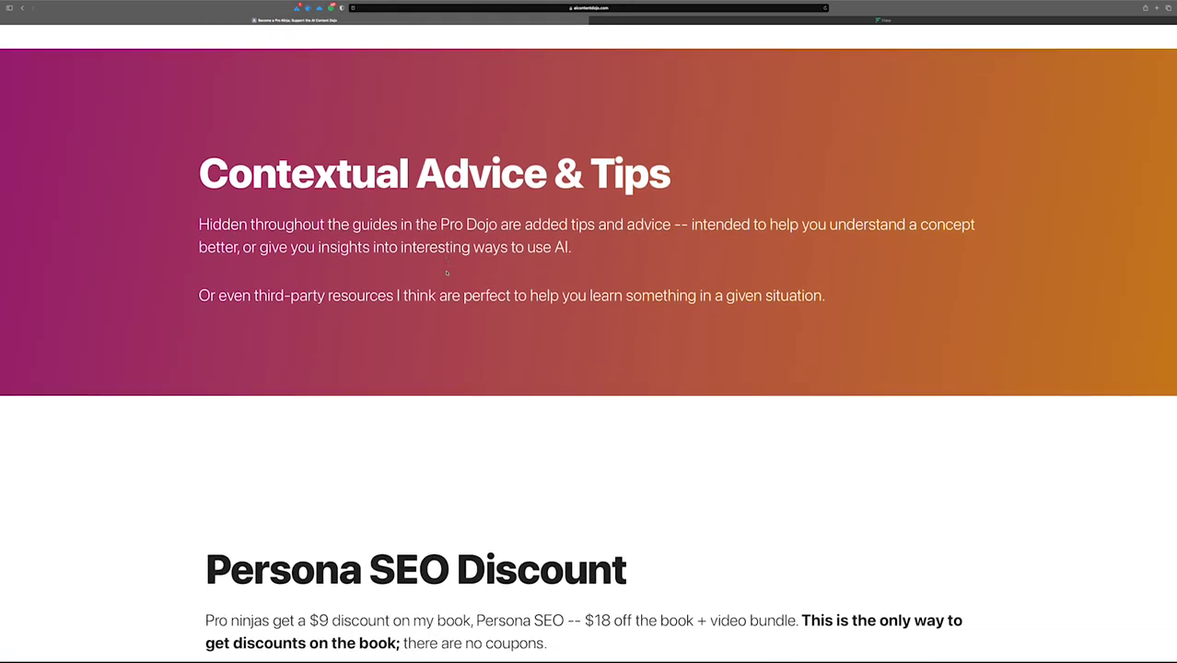
{"action": "scroll", "coordinate": [431, 243], "scroll_direction": "up", "scroll_amount": 1}
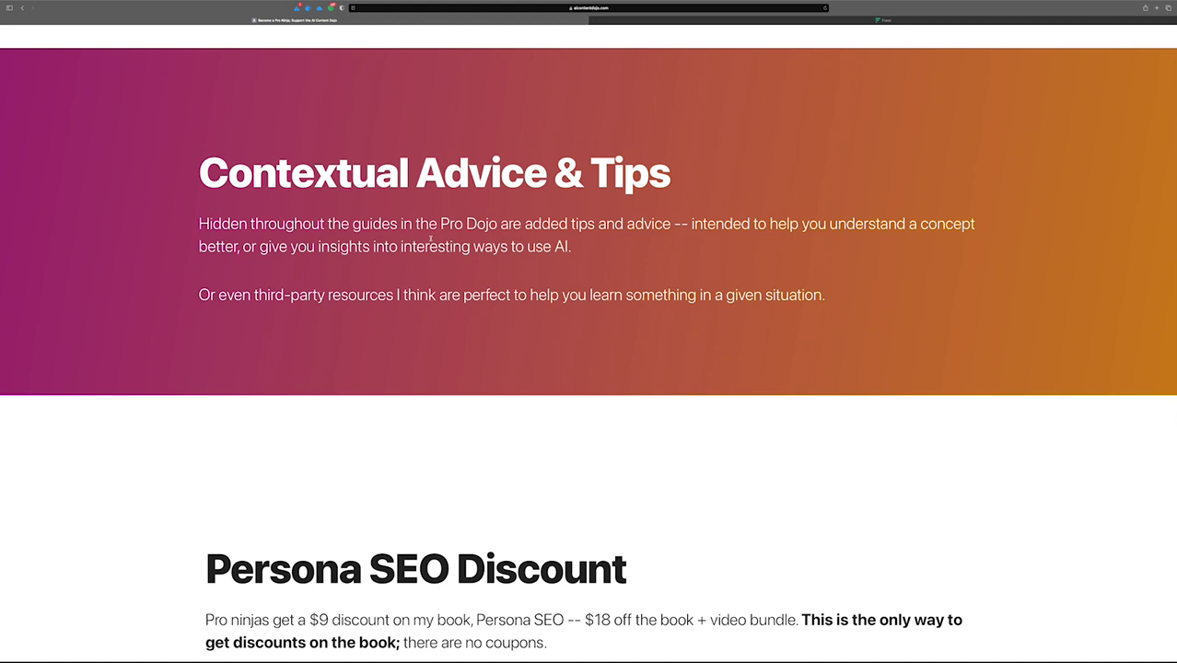
Examine the remaining Pro Dojo perks, from the Persona SEO Discount and Future Updates through the ad-free experience and Locked-In Pricing
{"action": "scroll", "coordinate": [430, 239], "scroll_direction": "down", "scroll_amount": 5}
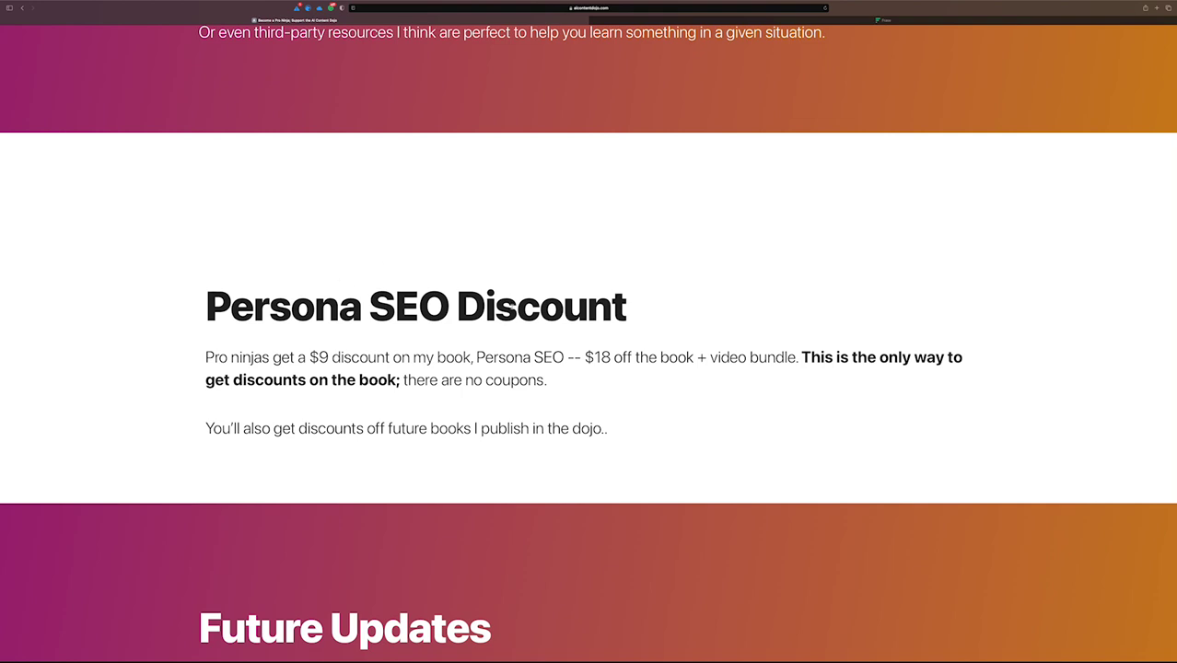
{"action": "scroll", "coordinate": [459, 307], "scroll_direction": "down", "scroll_amount": 9}
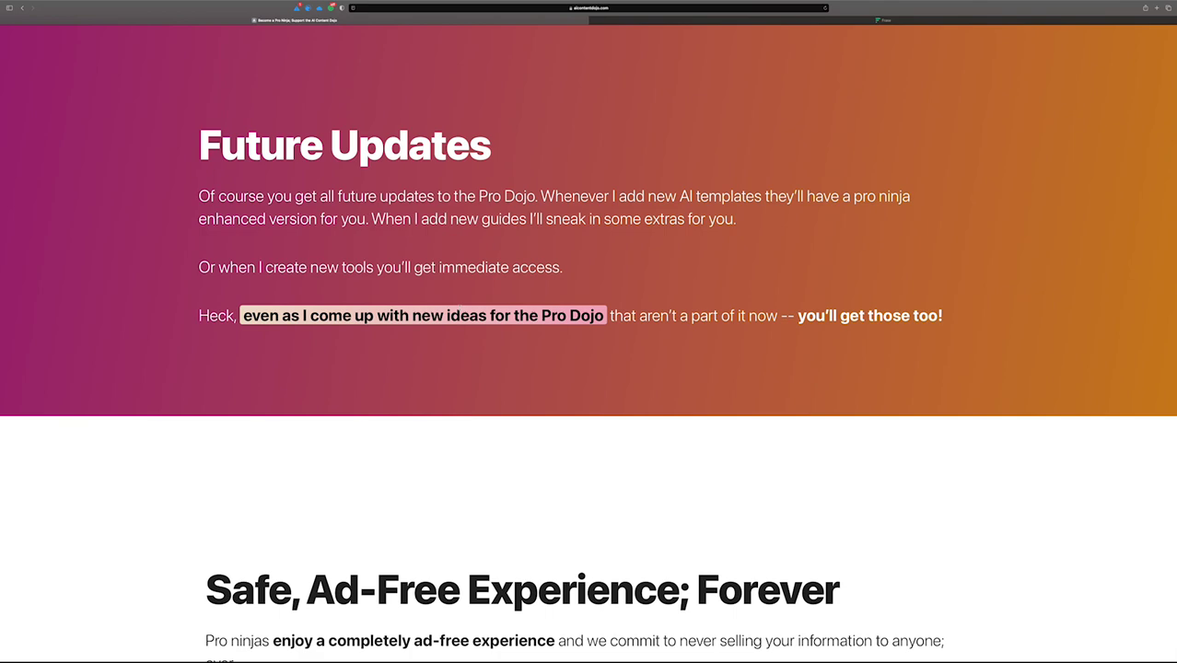
{"action": "scroll", "coordinate": [460, 308], "scroll_direction": "down", "scroll_amount": 1}
{"action": "scroll", "coordinate": [460, 308], "scroll_direction": "down", "scroll_amount": 5}
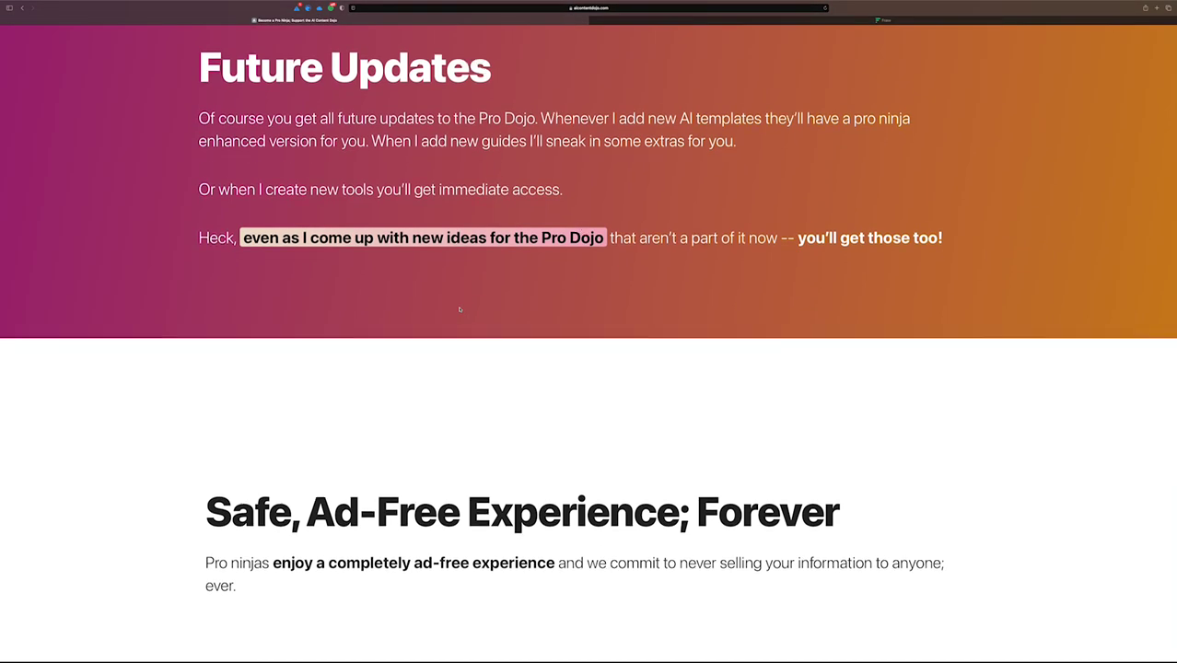
{"action": "scroll", "coordinate": [459, 310], "scroll_direction": "down", "scroll_amount": 1}
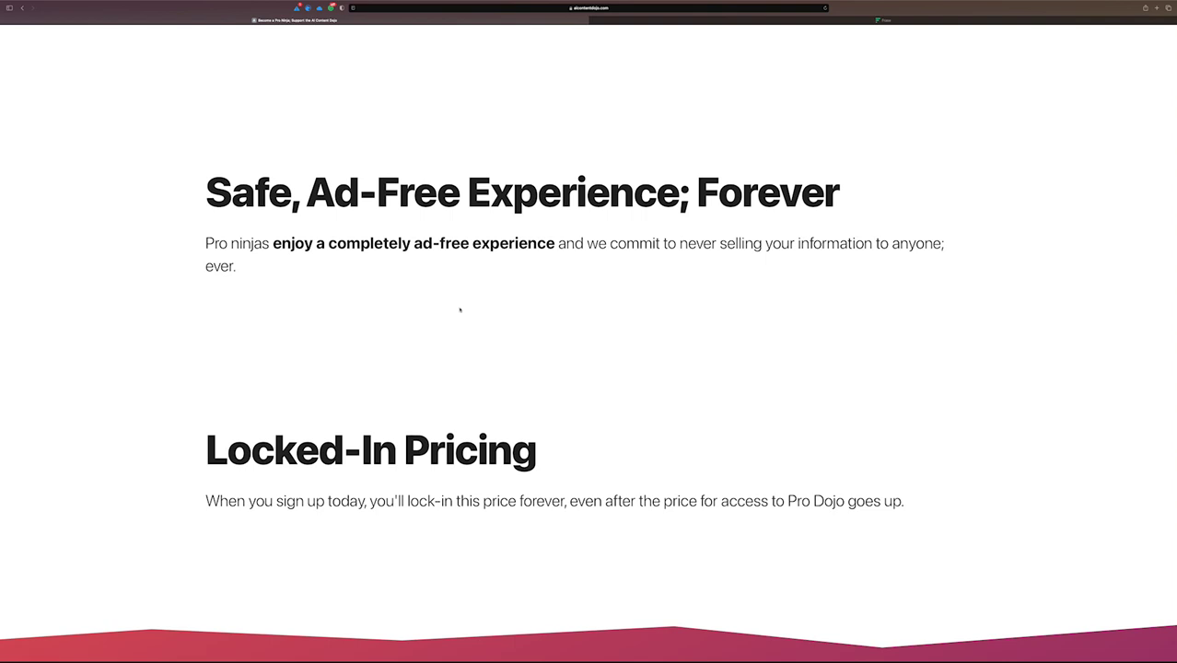
{"action": "scroll", "coordinate": [460, 310], "scroll_direction": "down", "scroll_amount": 2}
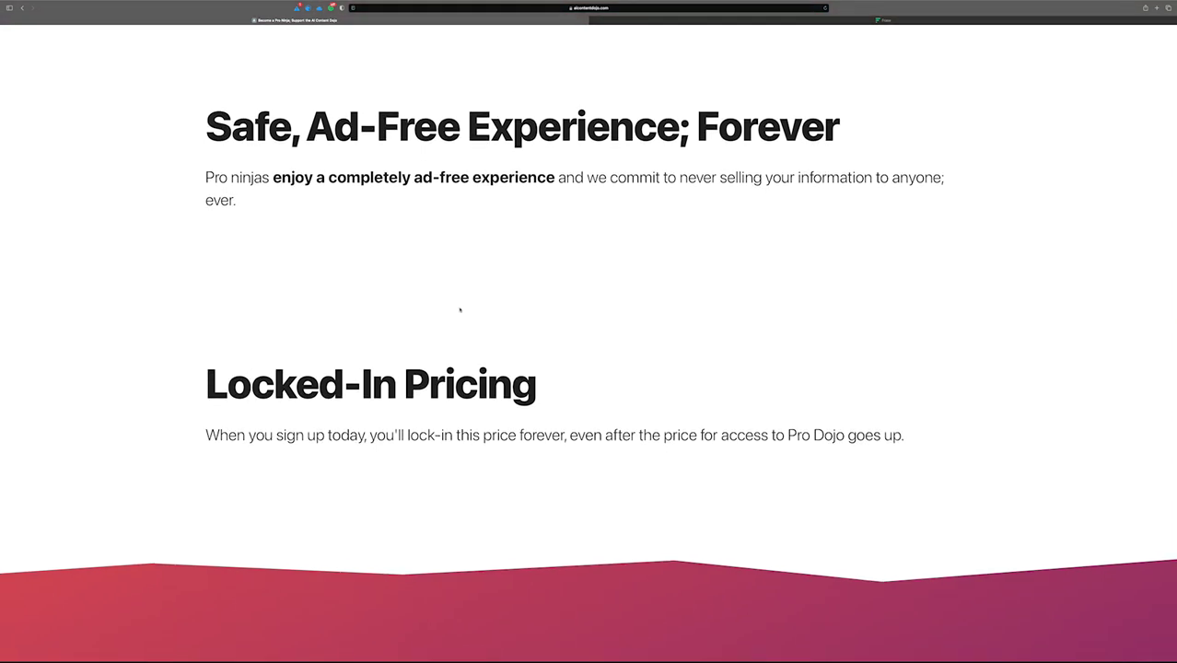
{"action": "scroll", "coordinate": [465, 308], "scroll_direction": "down", "scroll_amount": 6}
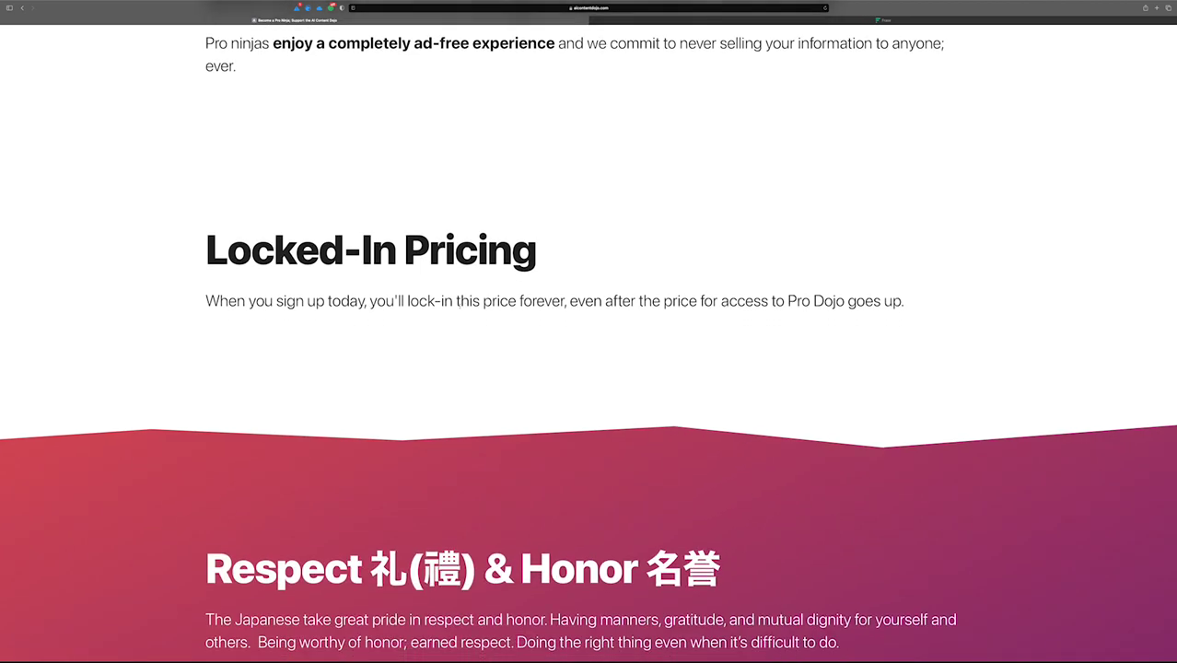
{"action": "scroll", "coordinate": [454, 304], "scroll_direction": "down", "scroll_amount": 2}
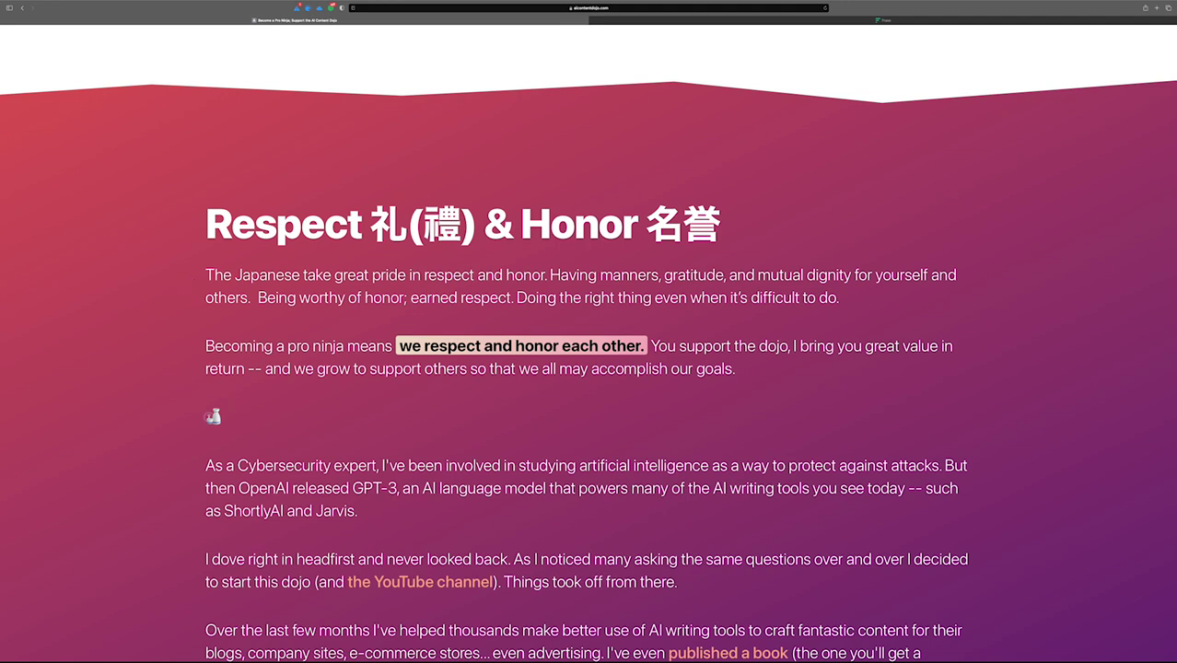
Enlarge the Pro Dojo page display and read the Respect & Honor section through the founder's closing note
{"action": "double_click", "coordinate": [214, 416]}
{"action": "key", "text": "super+equal"}
{"action": "scroll", "coordinate": [588, 368], "scroll_direction": "up", "scroll_amount": 3}
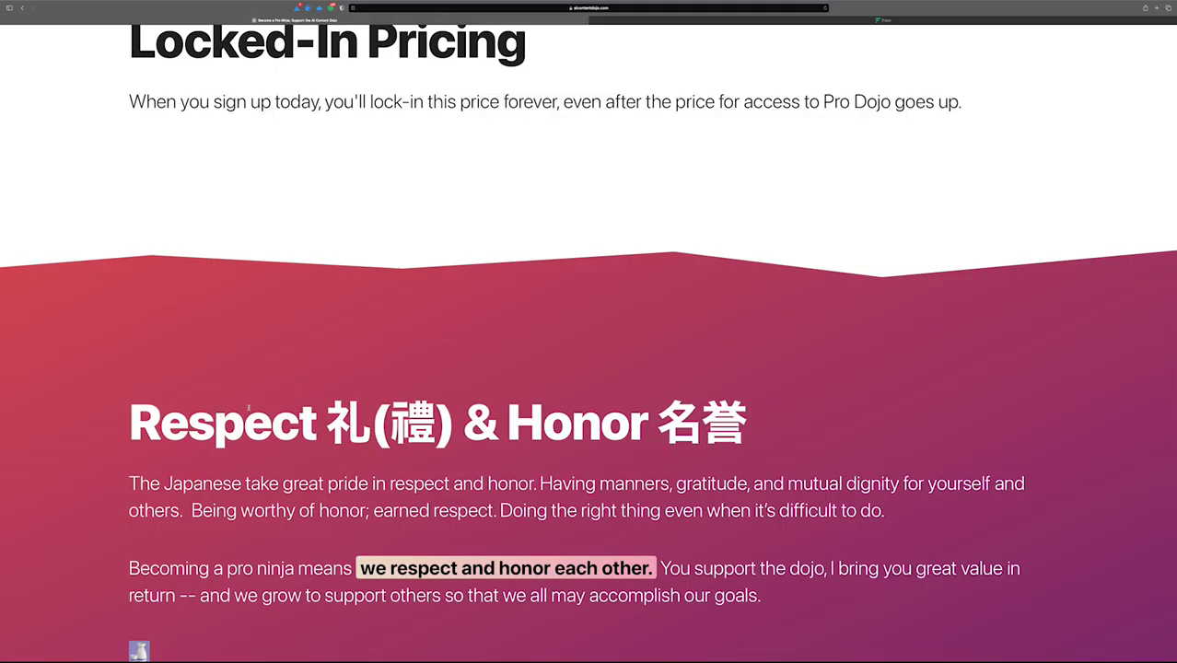
{"action": "scroll", "coordinate": [248, 407], "scroll_direction": "down", "scroll_amount": 5}
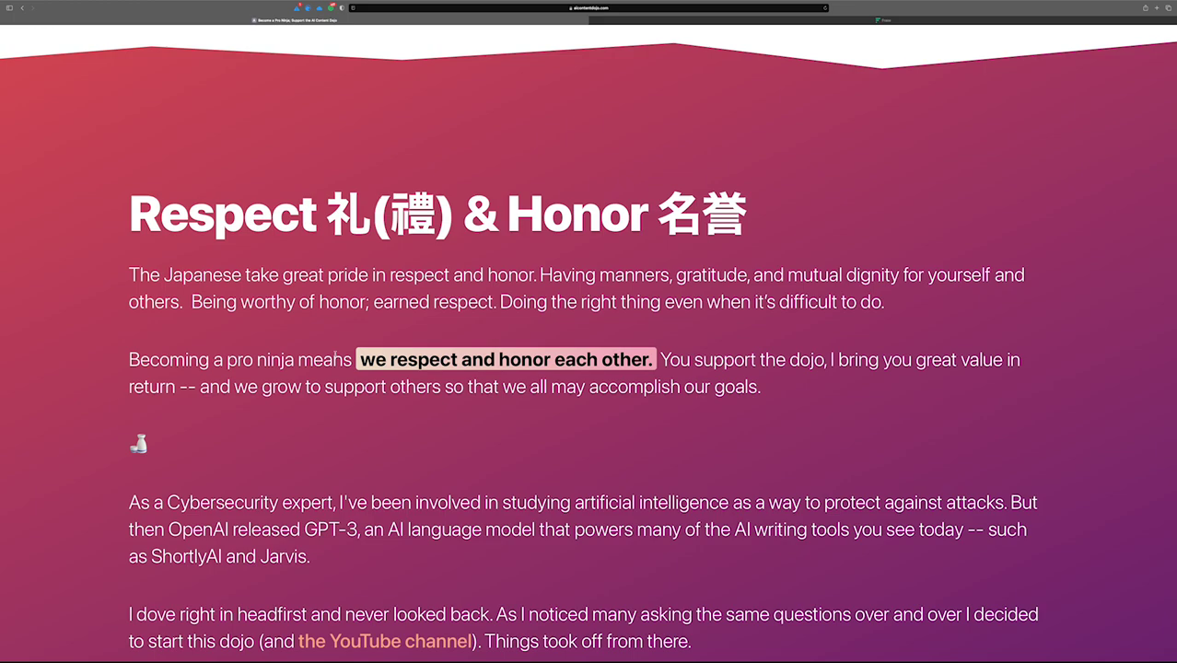
{"action": "scroll", "coordinate": [336, 359], "scroll_direction": "down", "scroll_amount": 6}
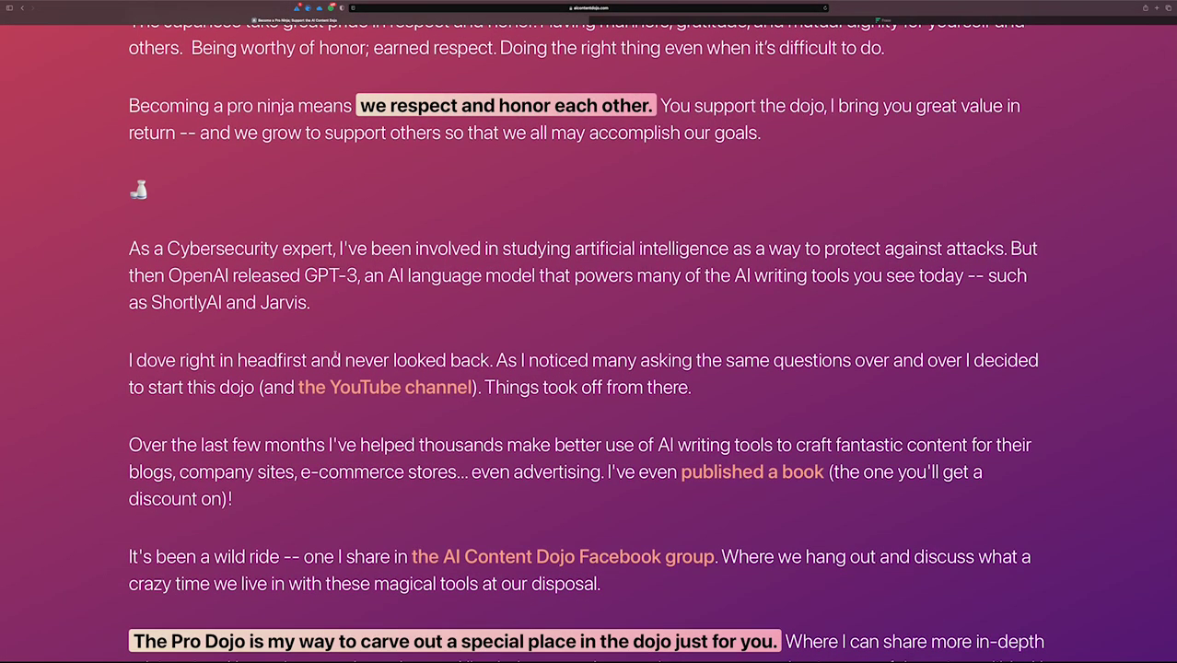
{"action": "scroll", "coordinate": [336, 358], "scroll_direction": "down", "scroll_amount": 5}
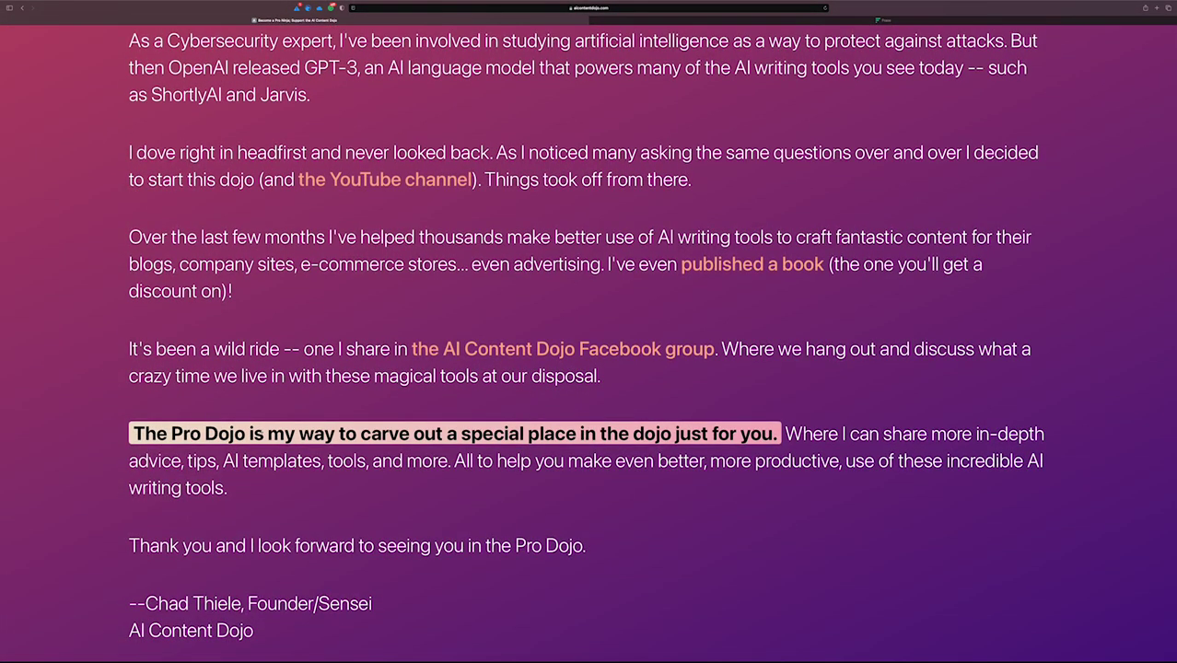